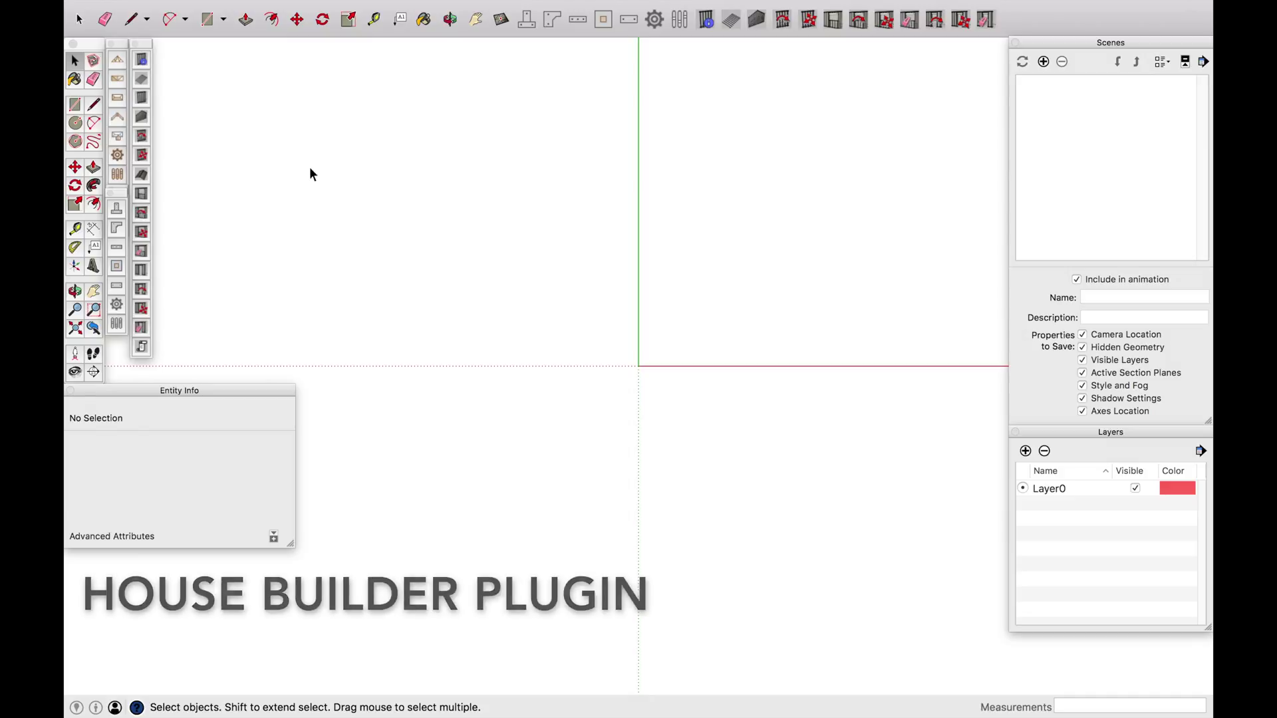
- Hide the House Builder toolbar, then show it again
mouse_move(310, 3)
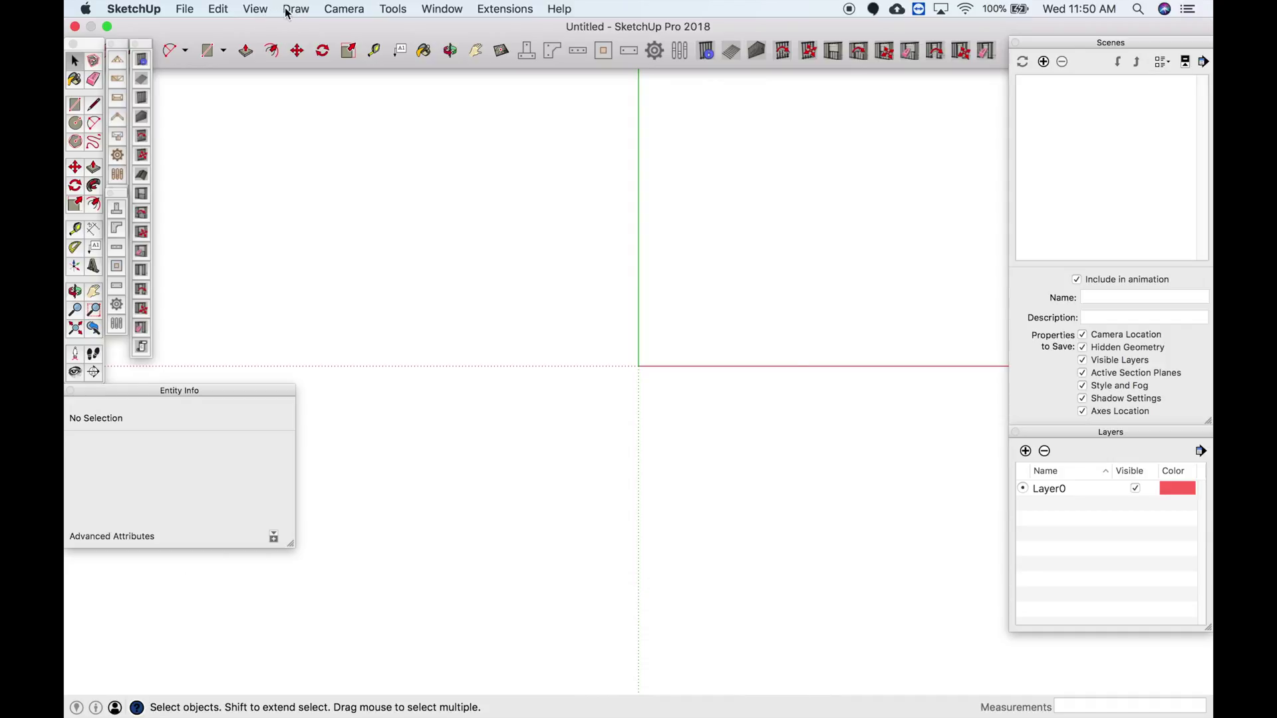
left_click(257, 9)
mouse_move(284, 74)
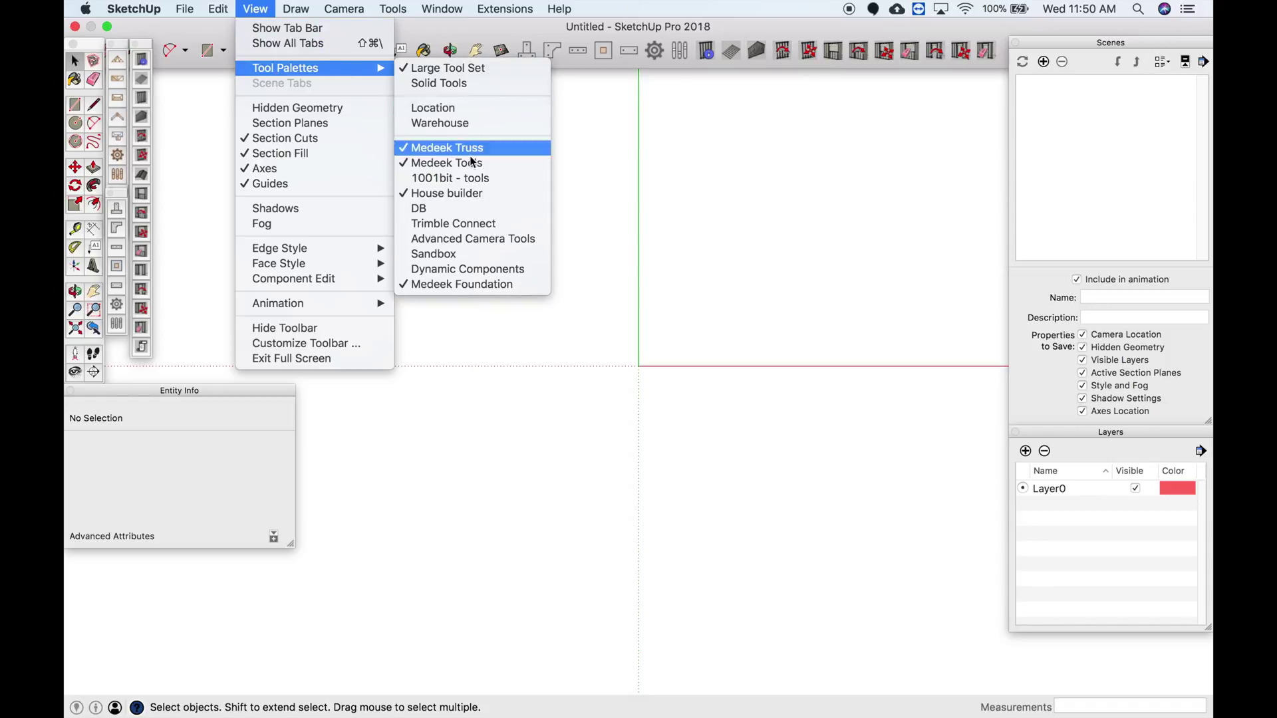
left_click(464, 193)
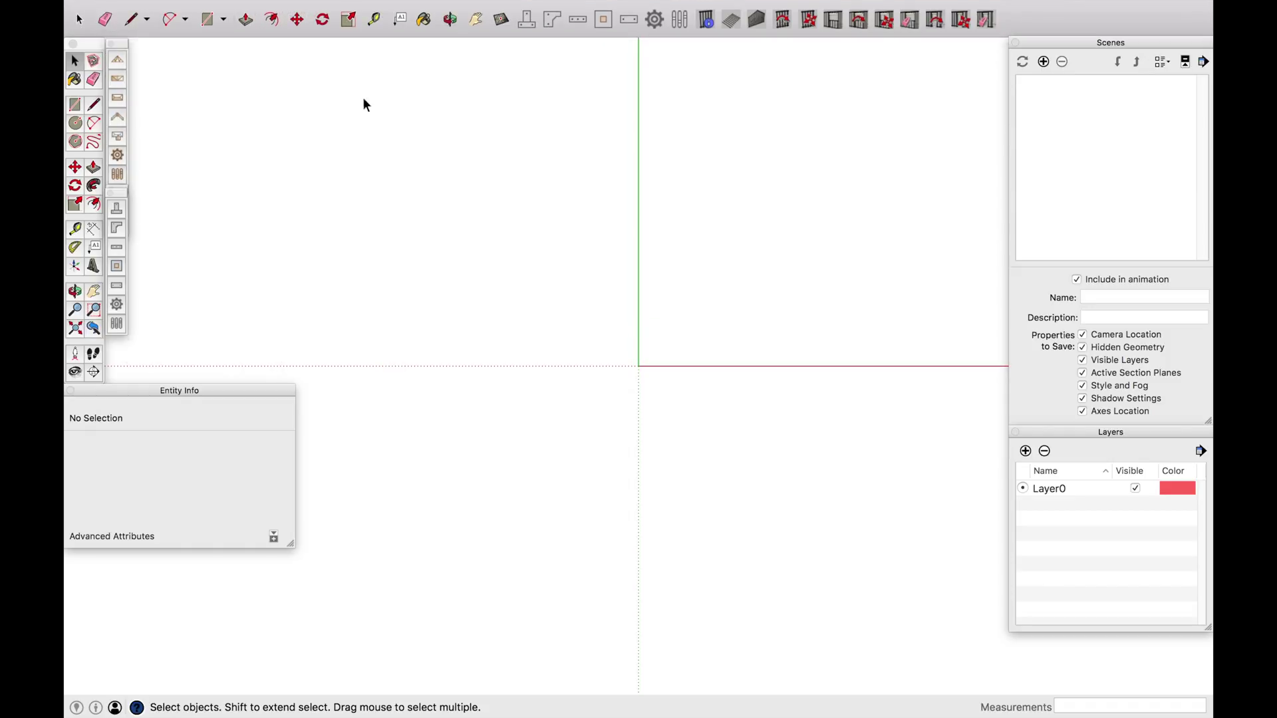
left_click(257, 9)
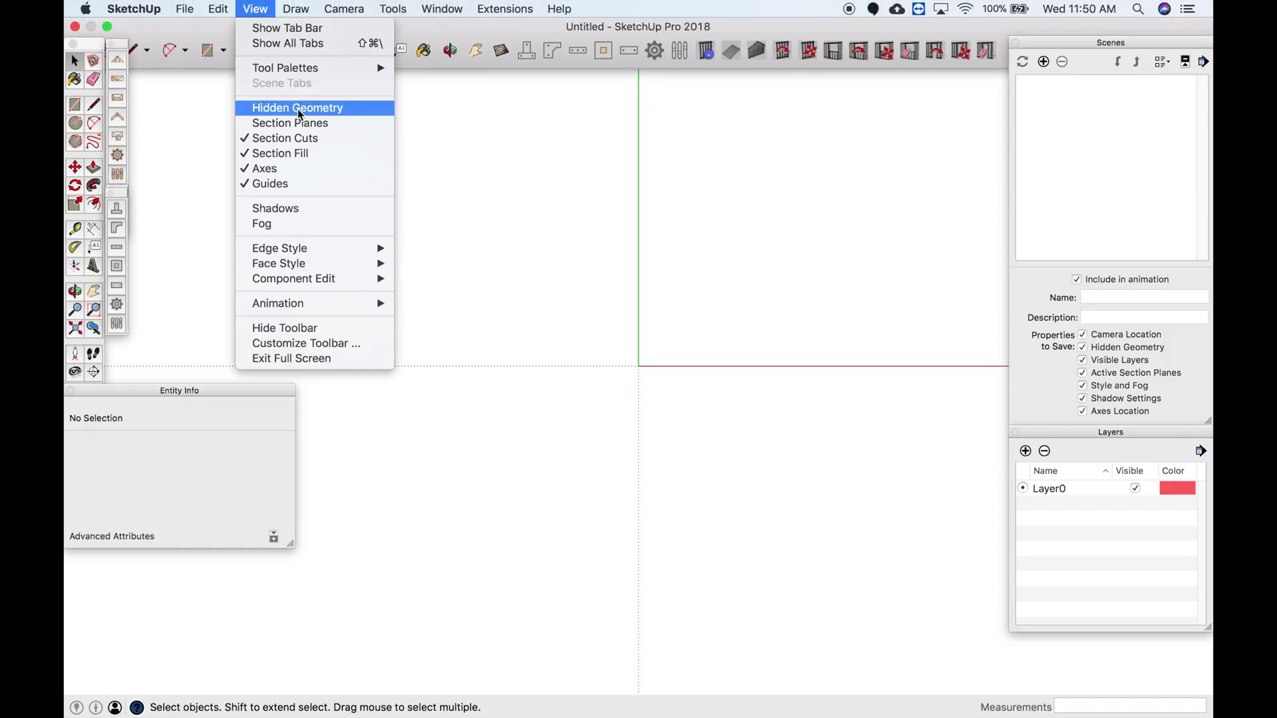
left_click(447, 193)
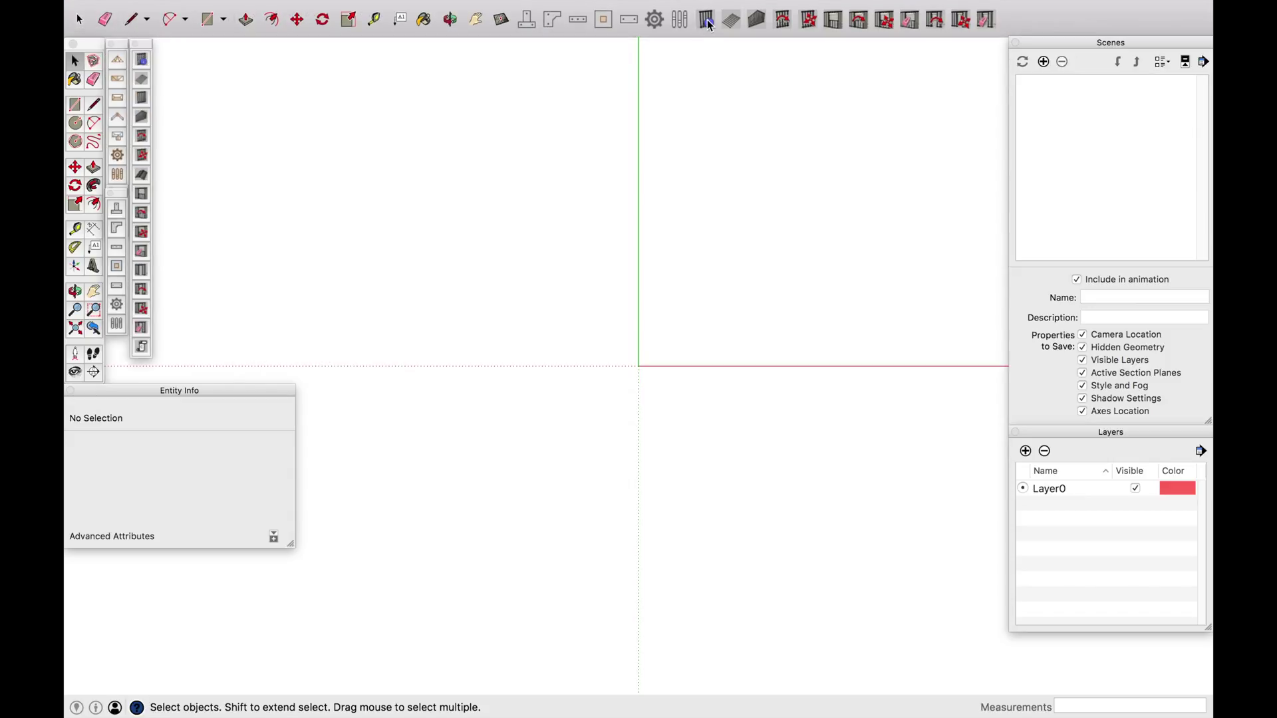
- Review the global framing settings, keeping 2x4 wall lumber, and accept them unchanged
left_click(706, 20)
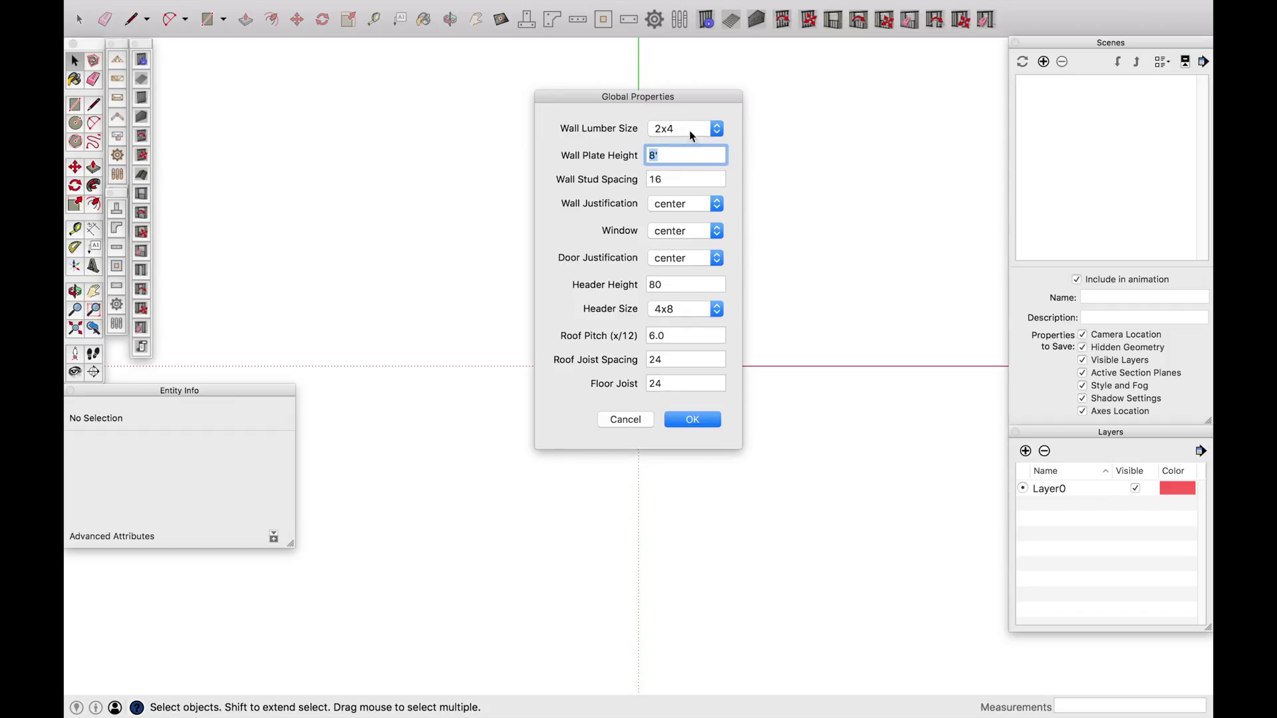
left_click(717, 130)
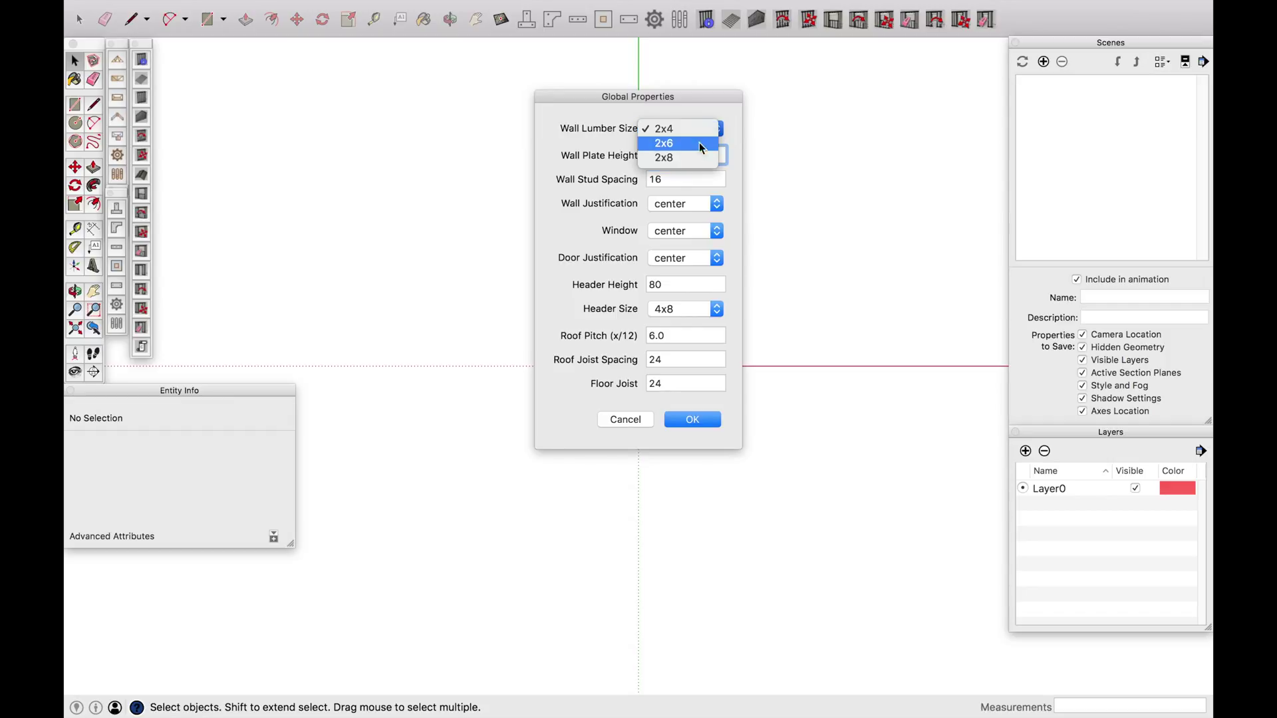
key("Escape")
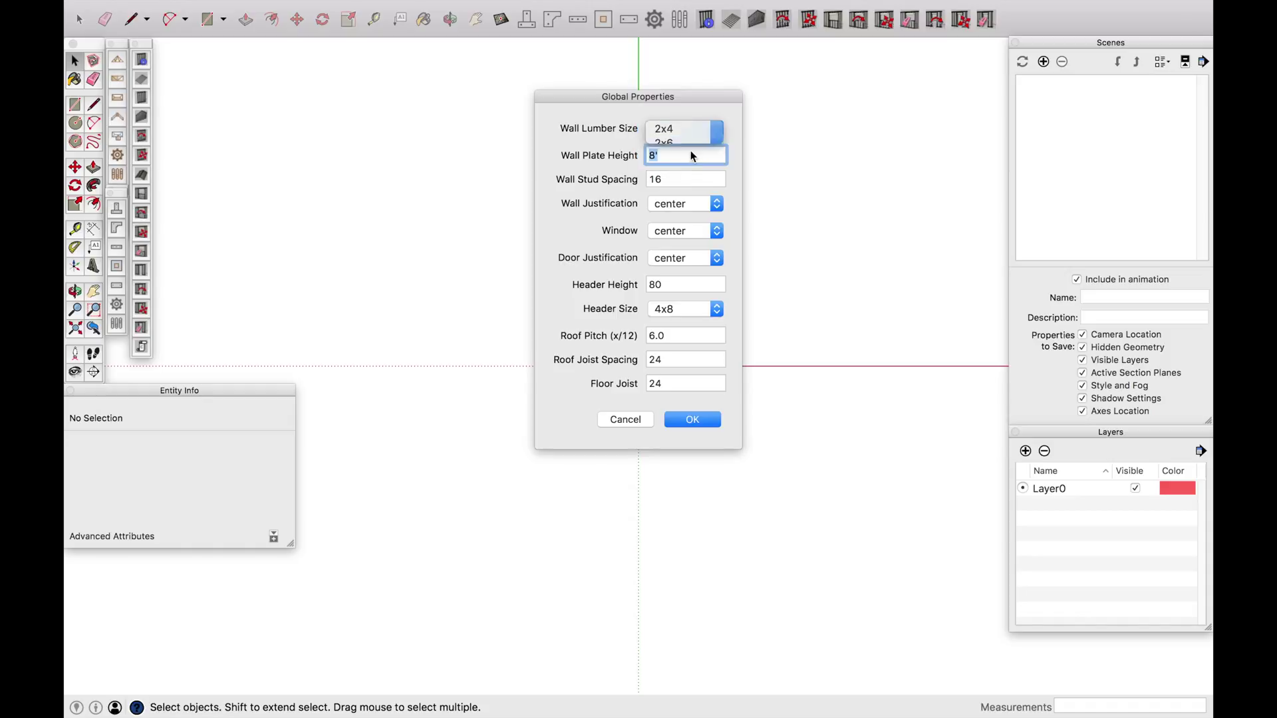
left_click(697, 155)
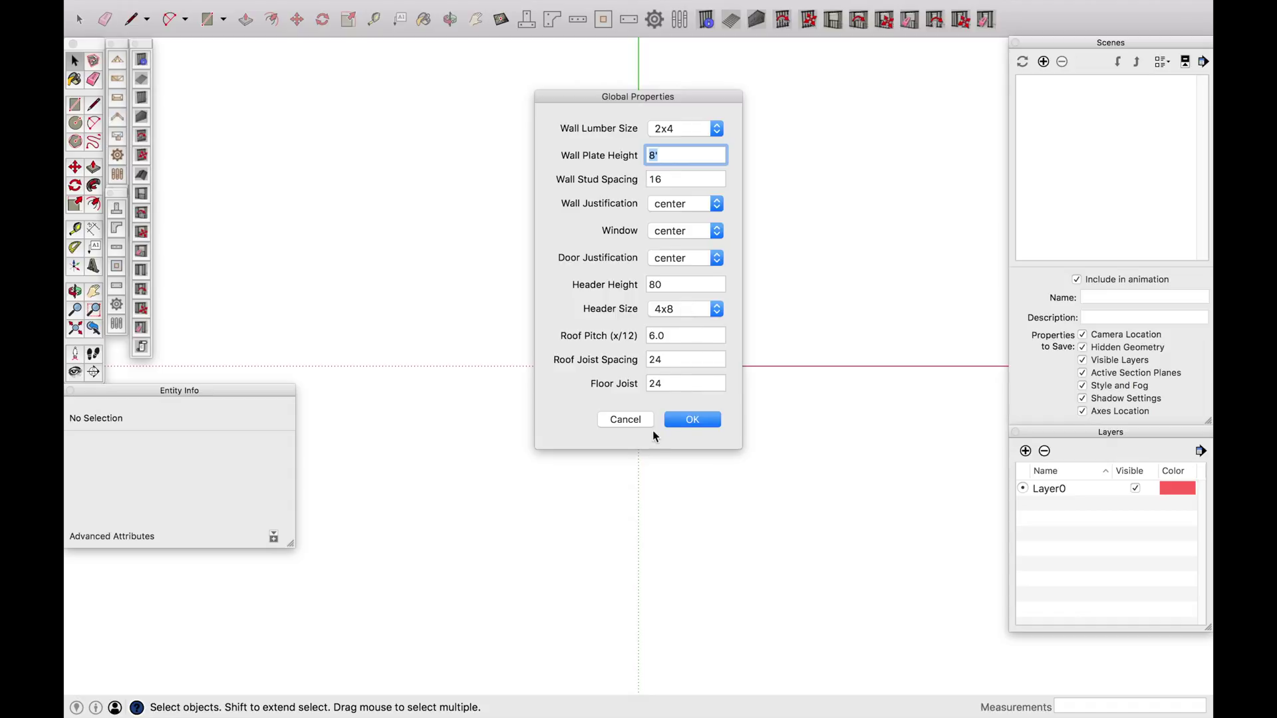
left_click(679, 424)
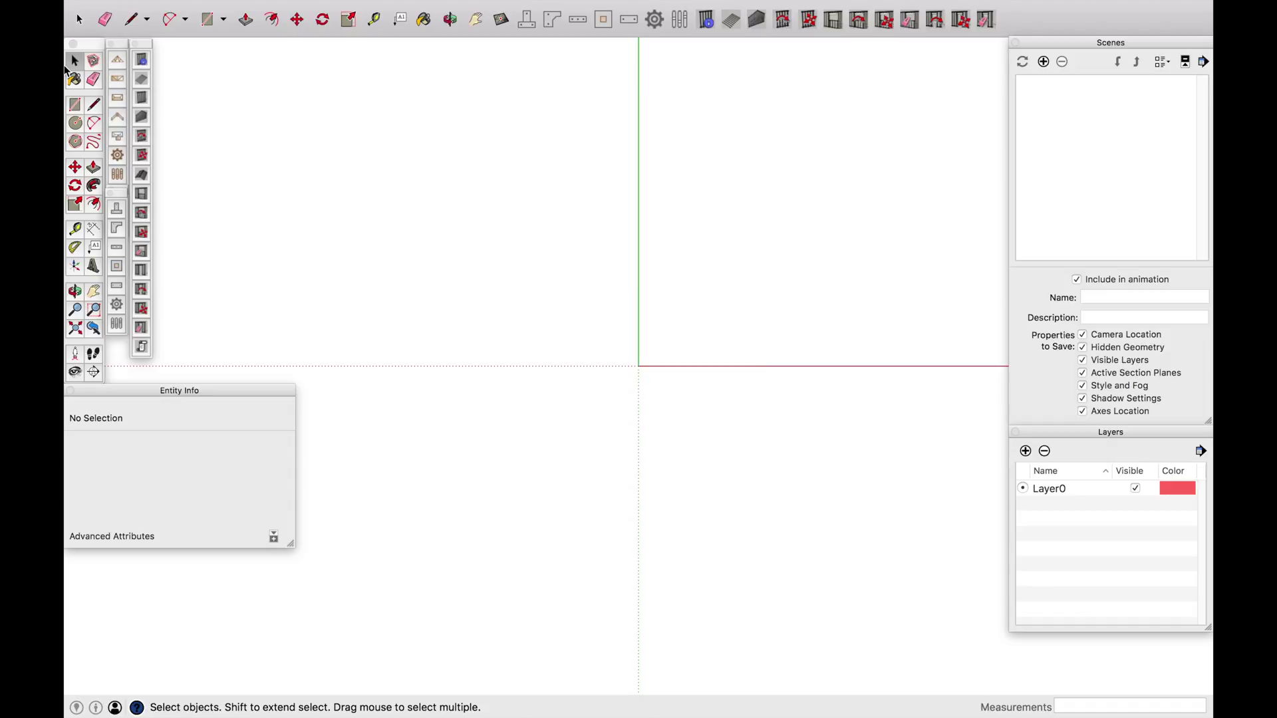
- Set the floor framing to 2x12 lumber with 16-inch joist spacing
left_click(142, 80)
left_click(717, 189)
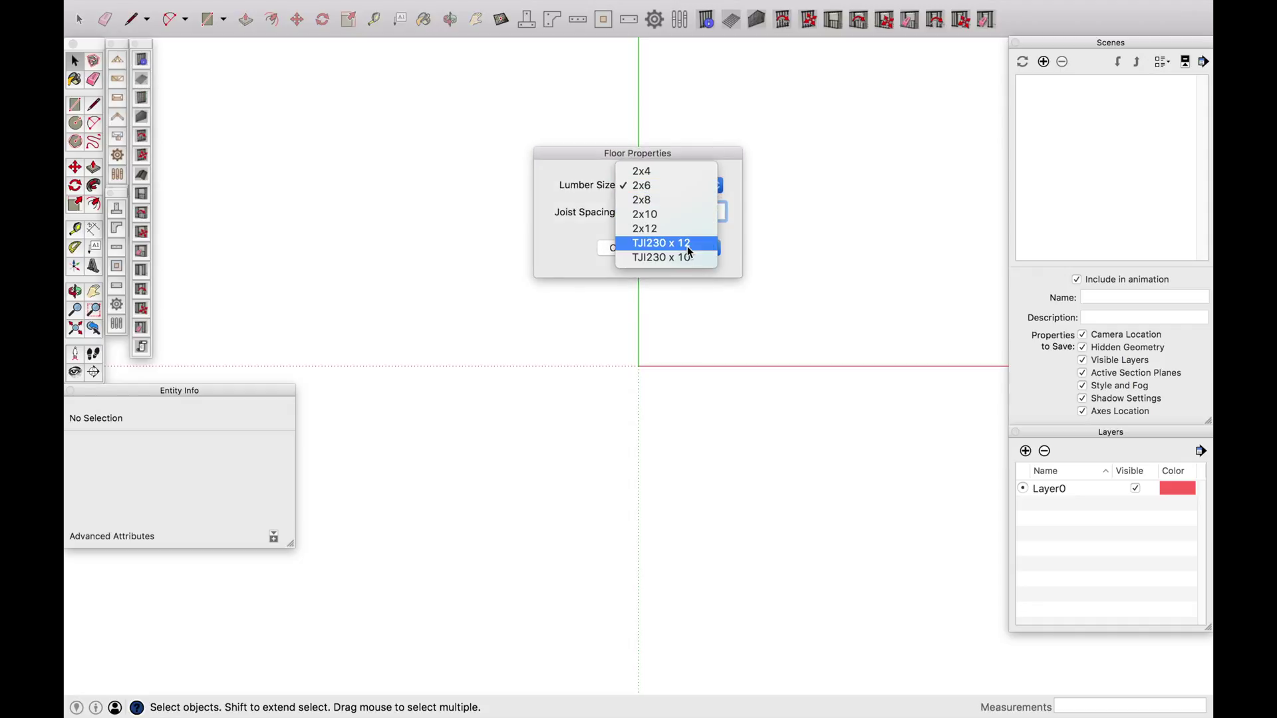
left_click(687, 225)
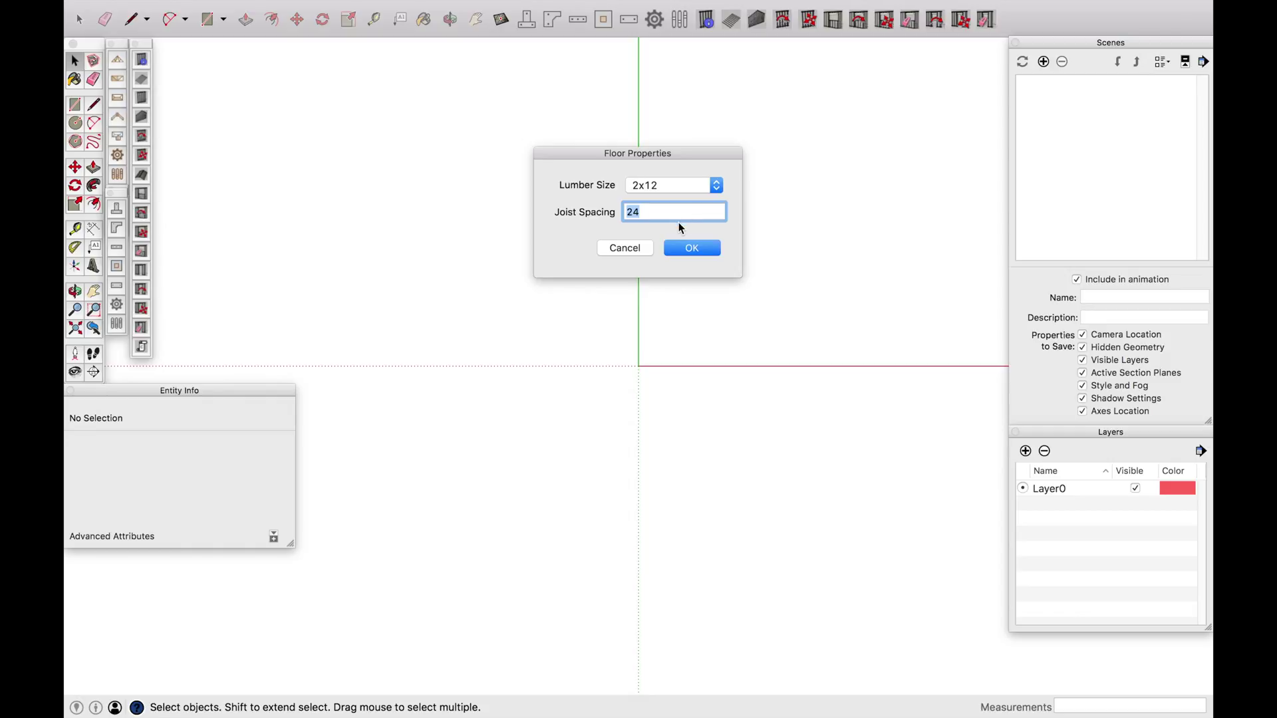
type("16")
left_click(691, 247)
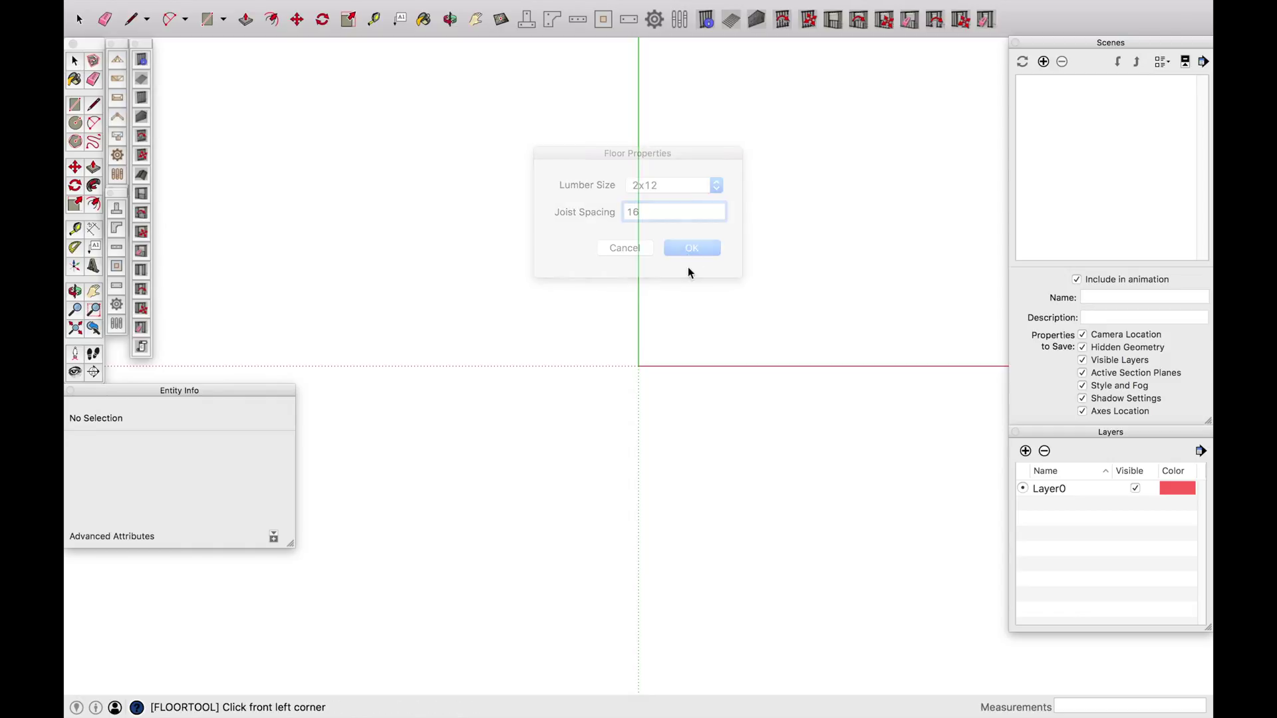
- Frame the 20 by 20 joist floor from its front corner to its back corner
left_click(695, 334)
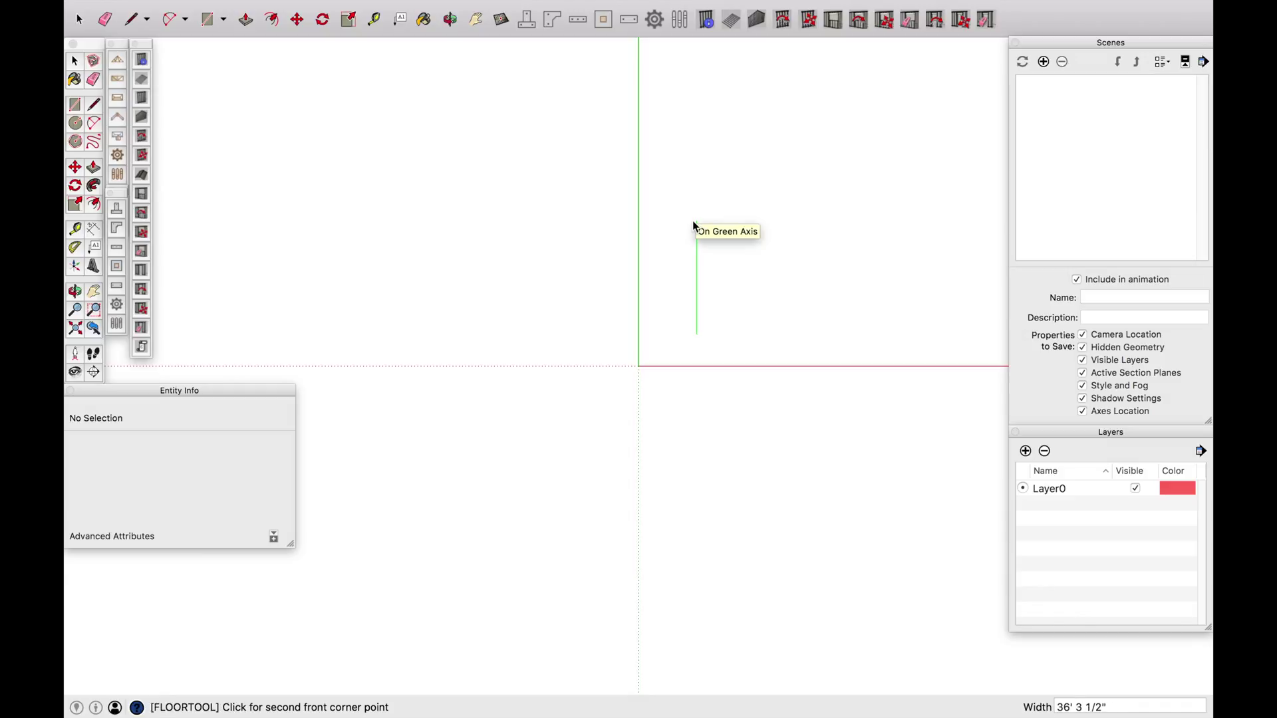
type("20")
key("Return")
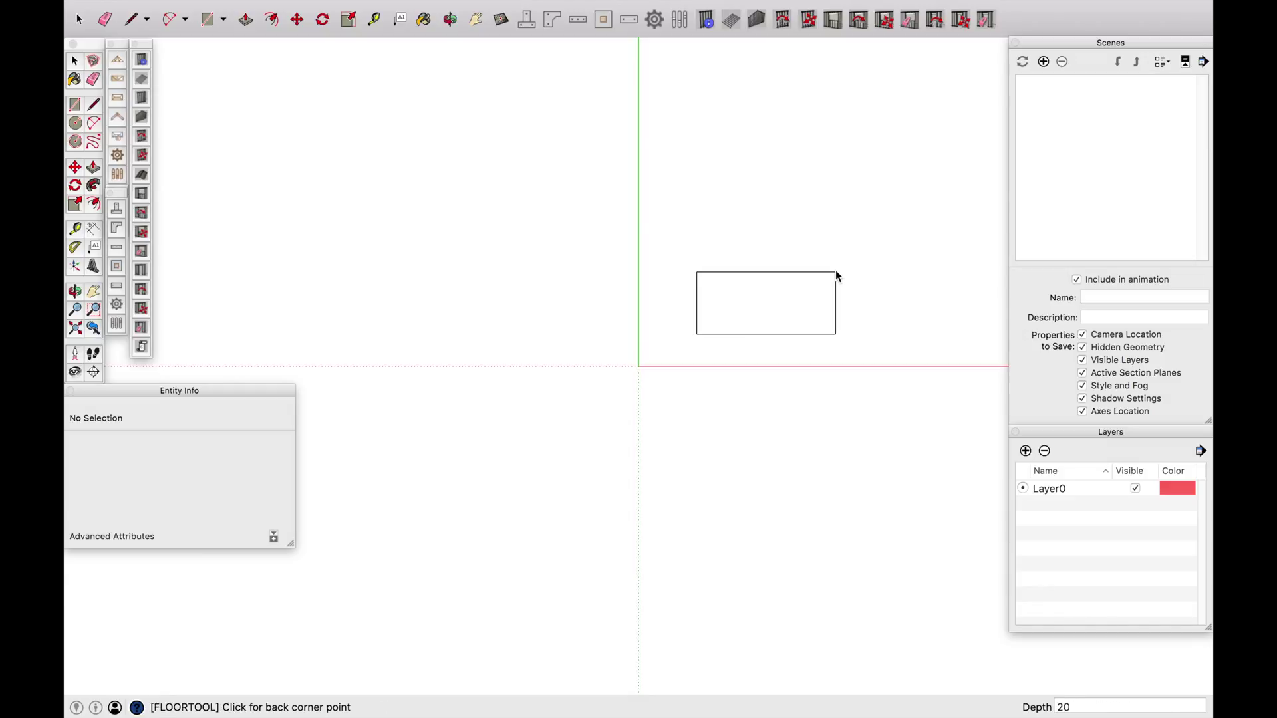
left_click(835, 270)
- Orbit around the joist floor in 3D and select its group
scroll(765, 293, "up", 5)
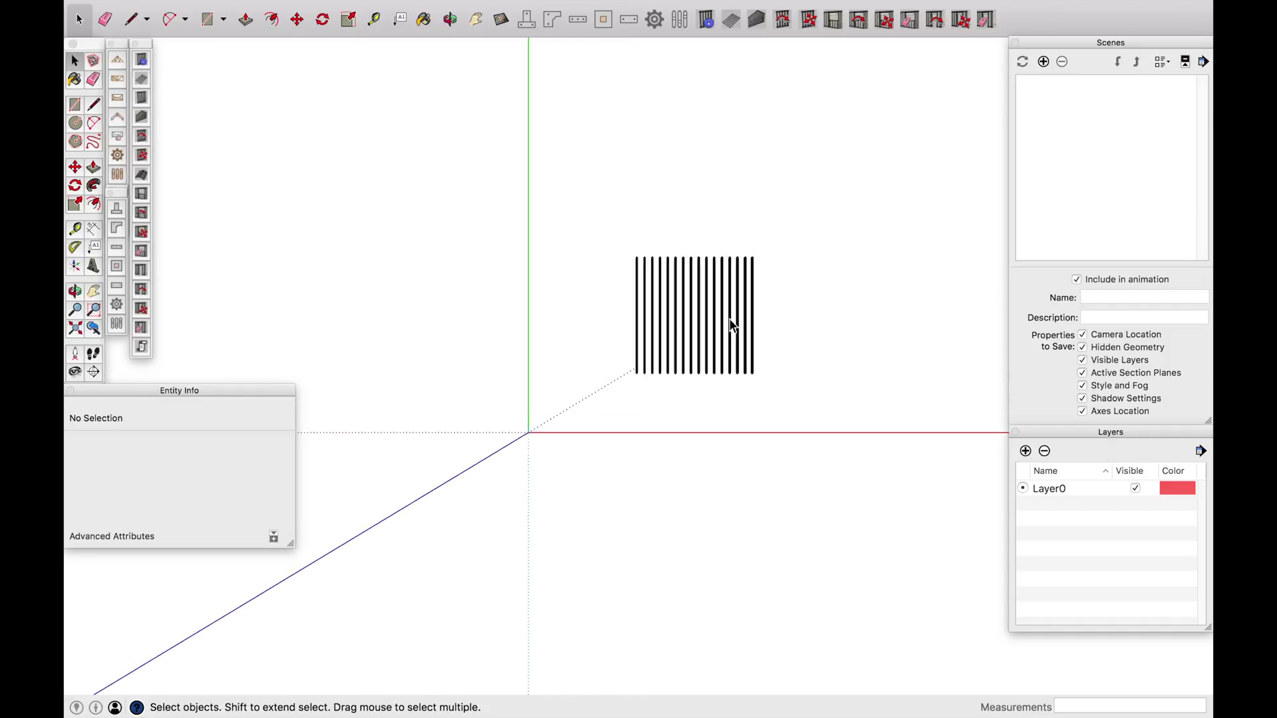
middle_click_drag(776, 338, 810, 131)
middle_click_drag(643, 302, 604, 324)
scroll(649, 320, "up", 3)
scroll(604, 324, "down", 5)
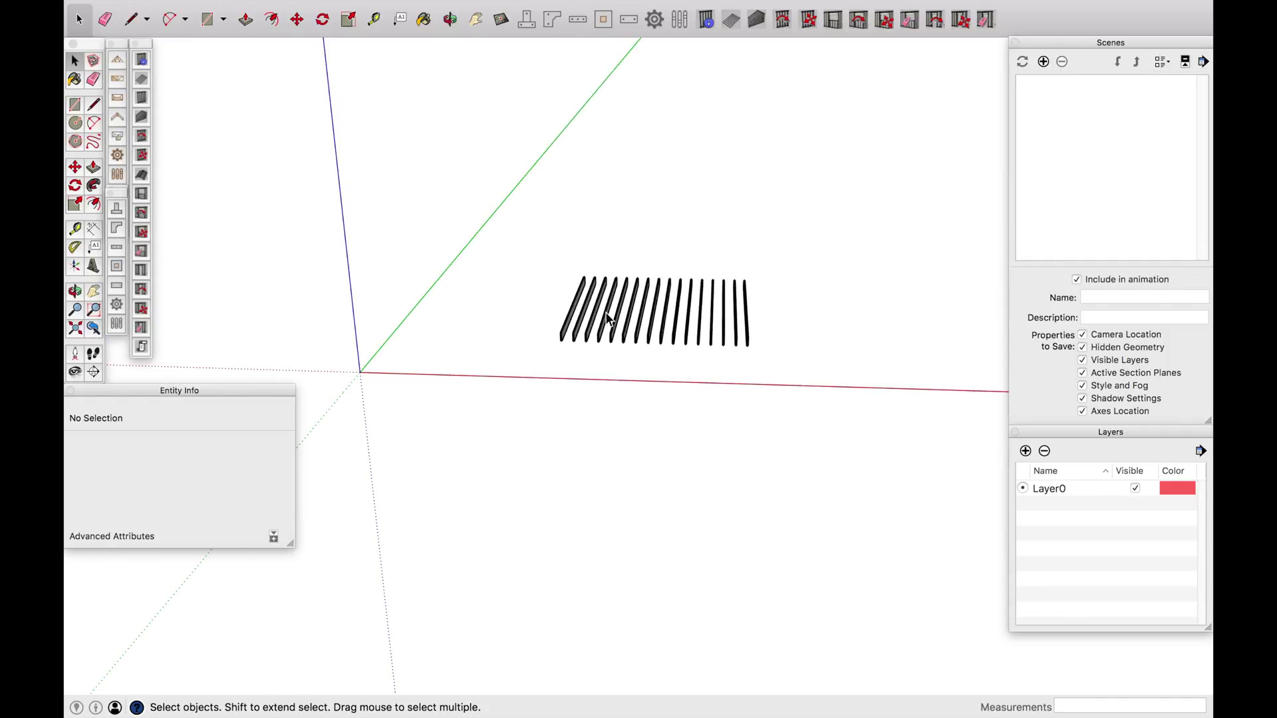
left_click(660, 320)
- Delete the joist floor and draw a 20-foot square face with the Line tool
key("Delete")
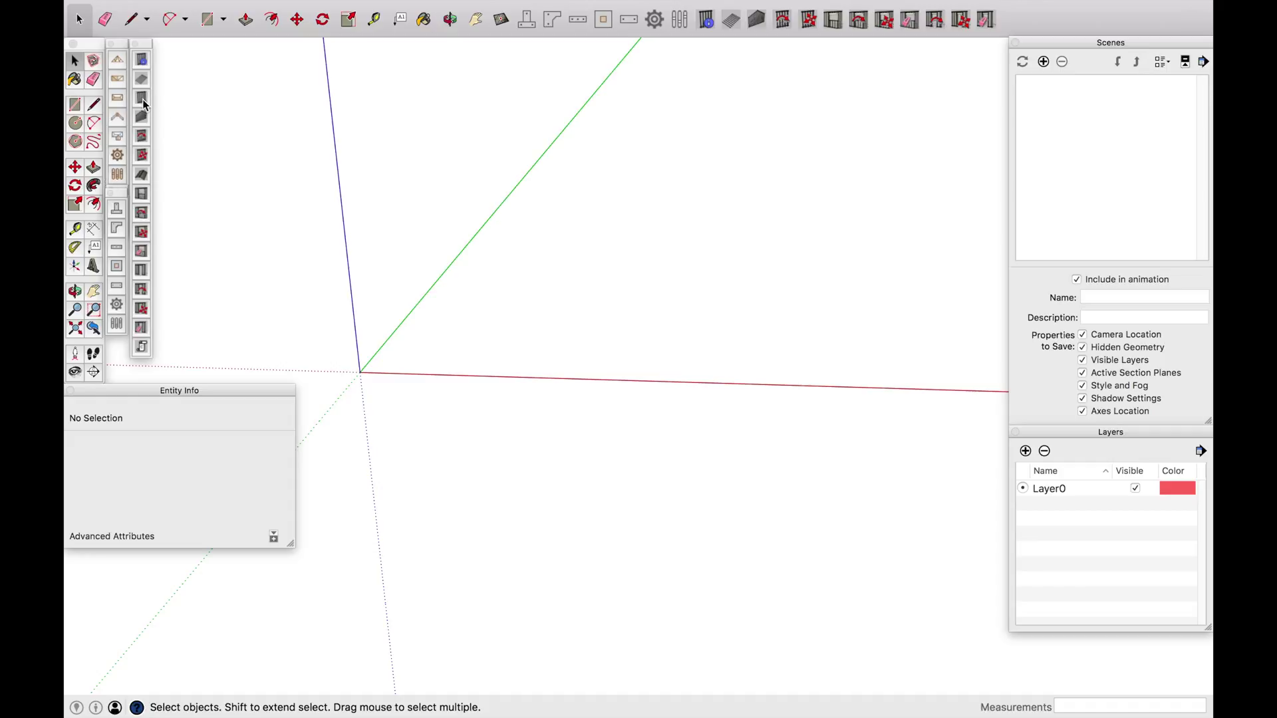
left_click(143, 20)
left_click(540, 344)
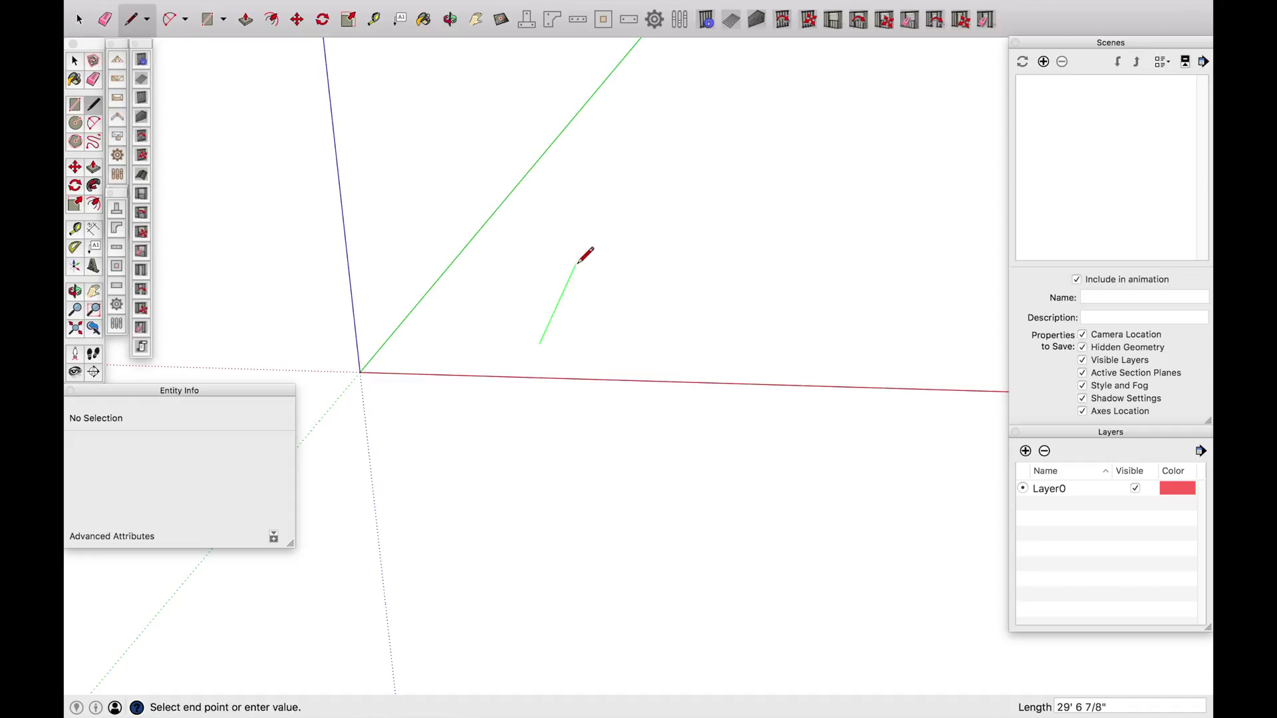
type("20")
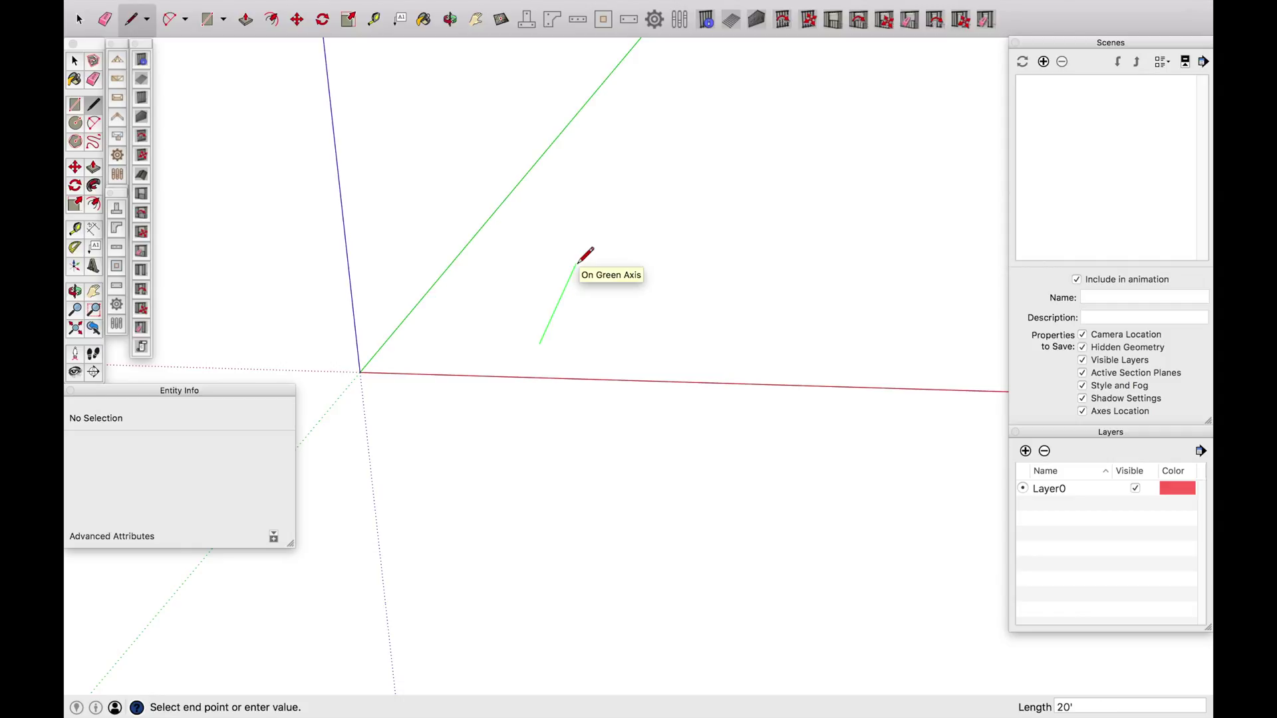
key("Return")
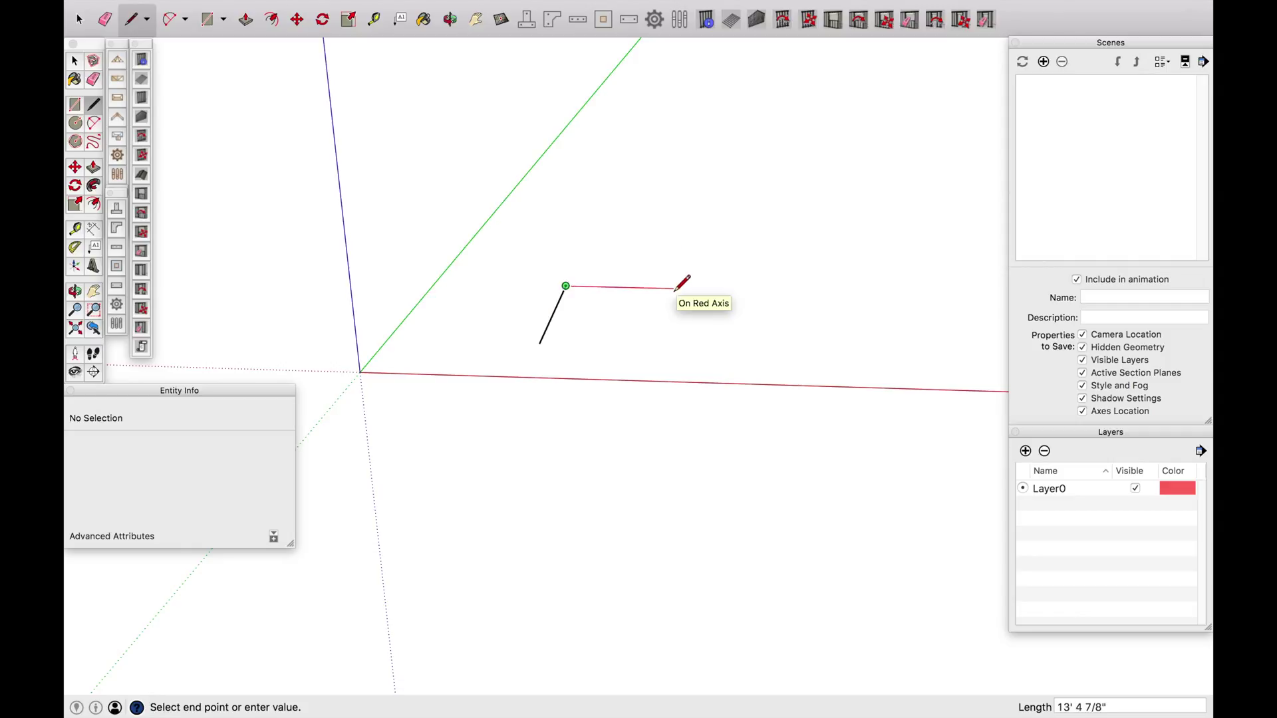
type("20")
key("Return")
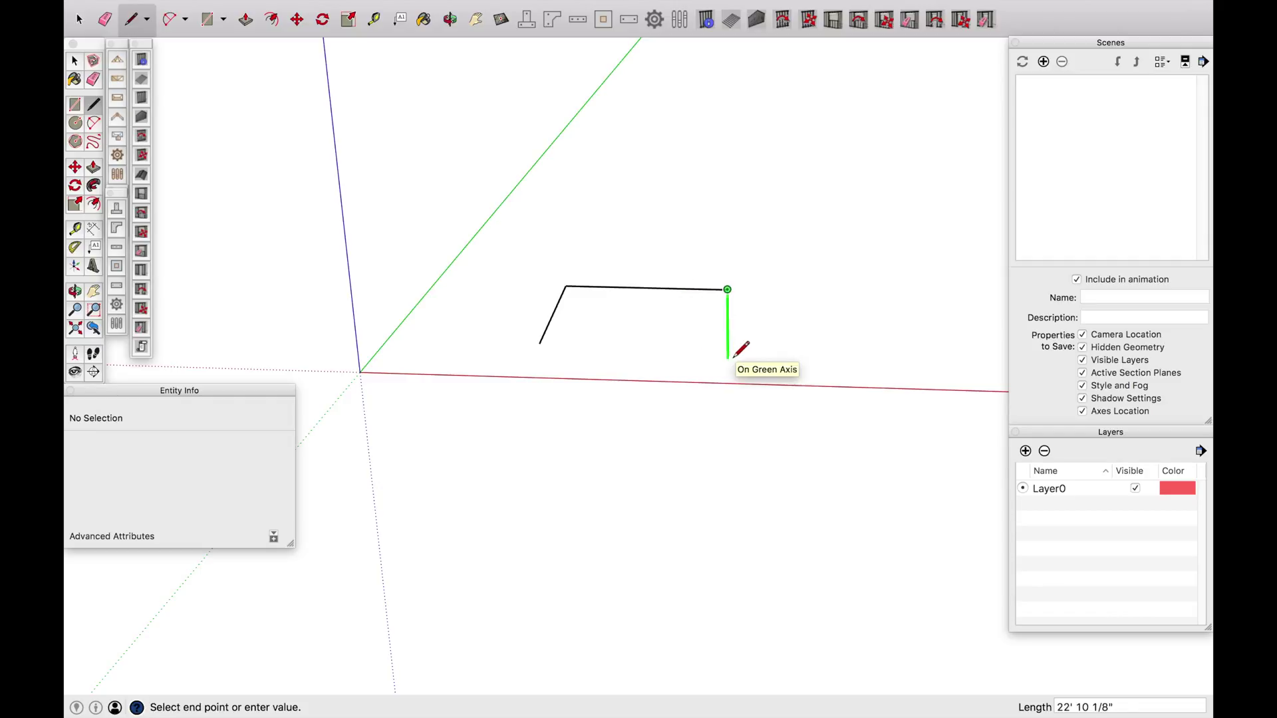
left_click(727, 348)
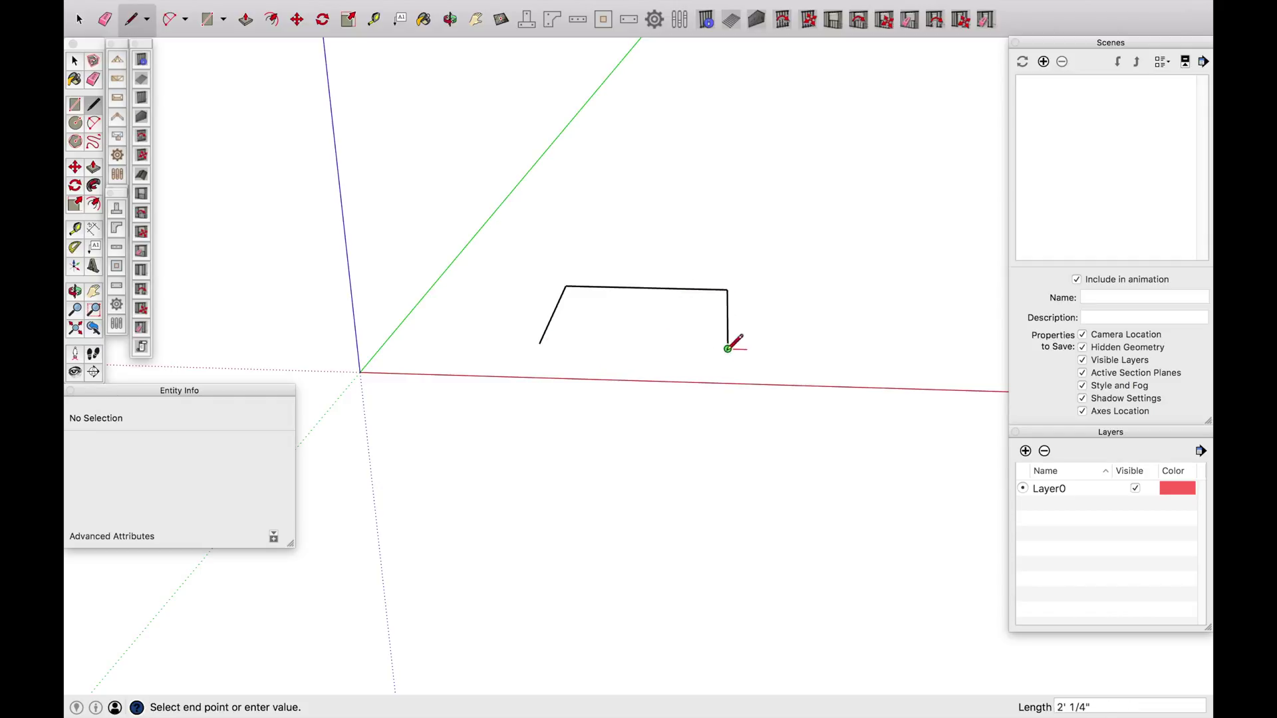
left_click(540, 344)
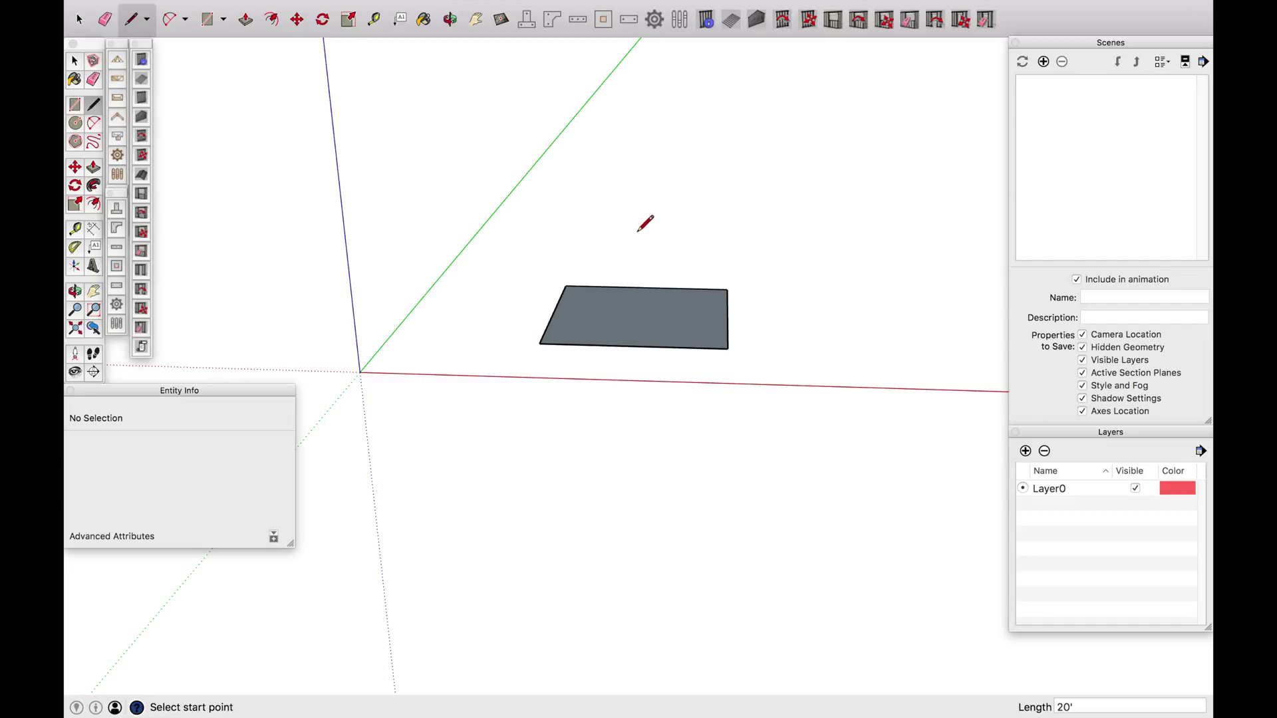
- Draw two 10-foot lines from the left-edge midpoint to the centre and up to the top edge
scroll(644, 216, "up", 3)
middle_click_drag(604, 182, 633, 279)
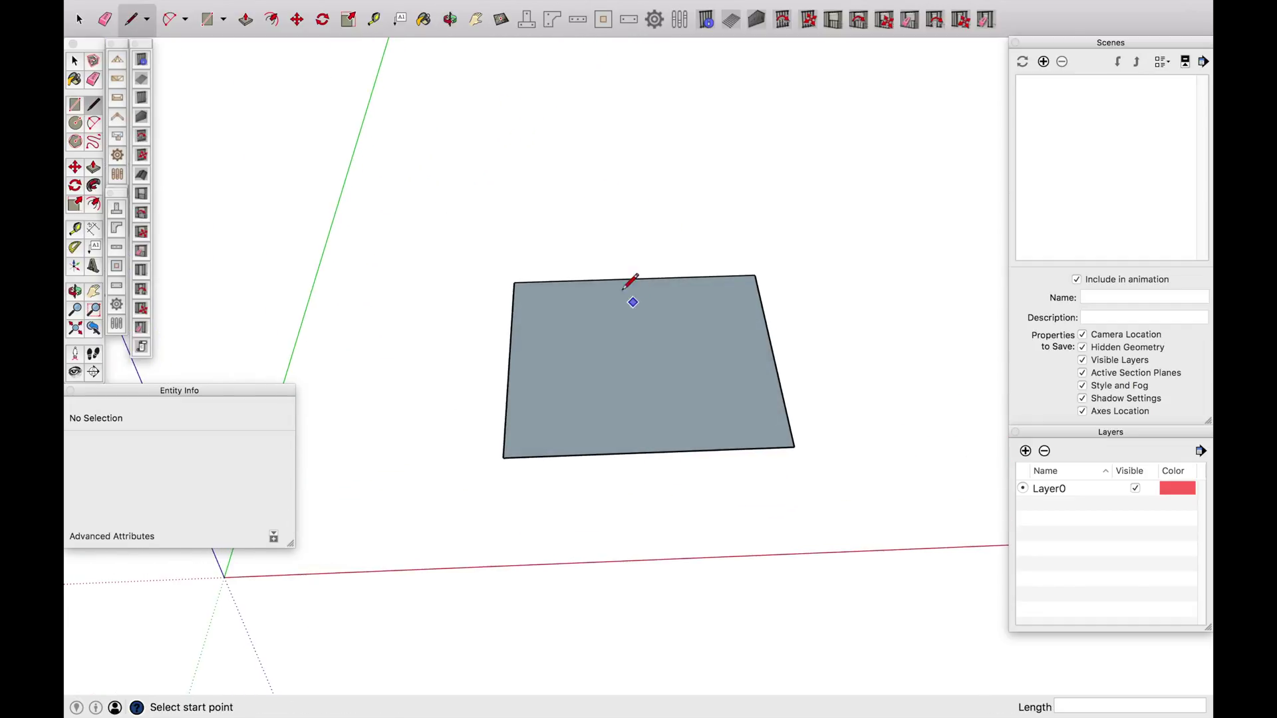
key("super+2")
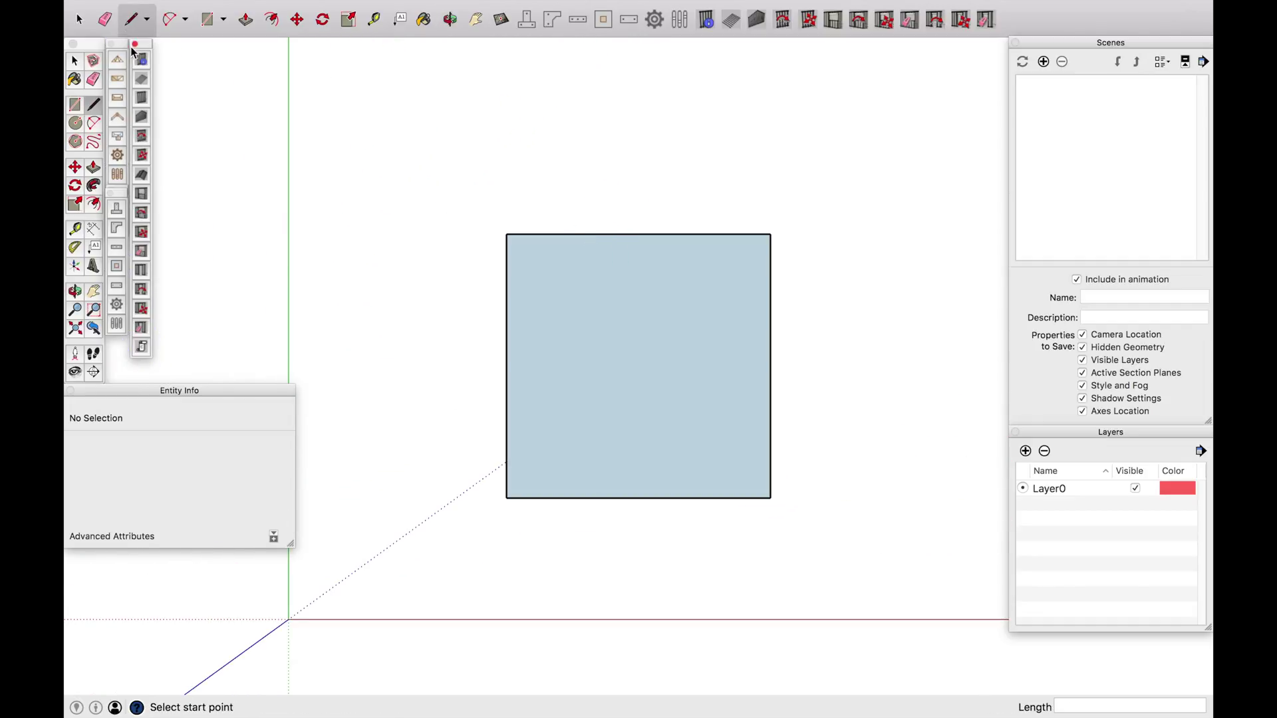
left_click(507, 366)
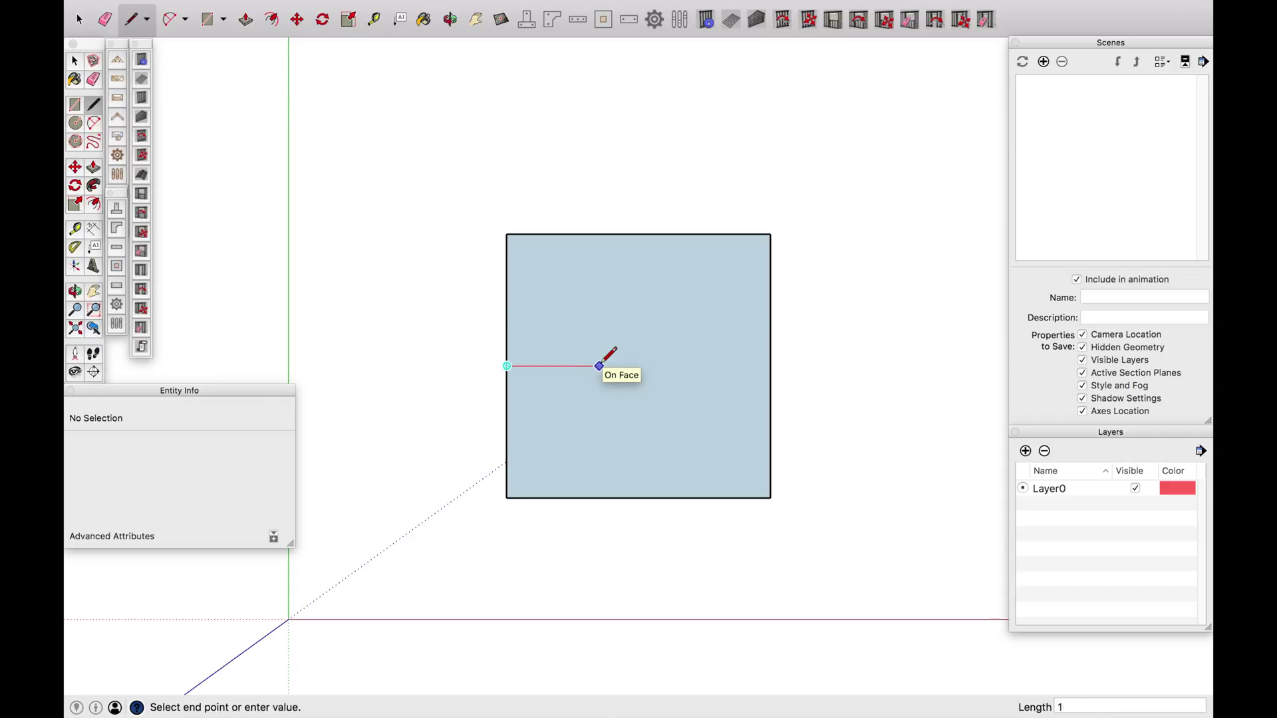
left_click(639, 366)
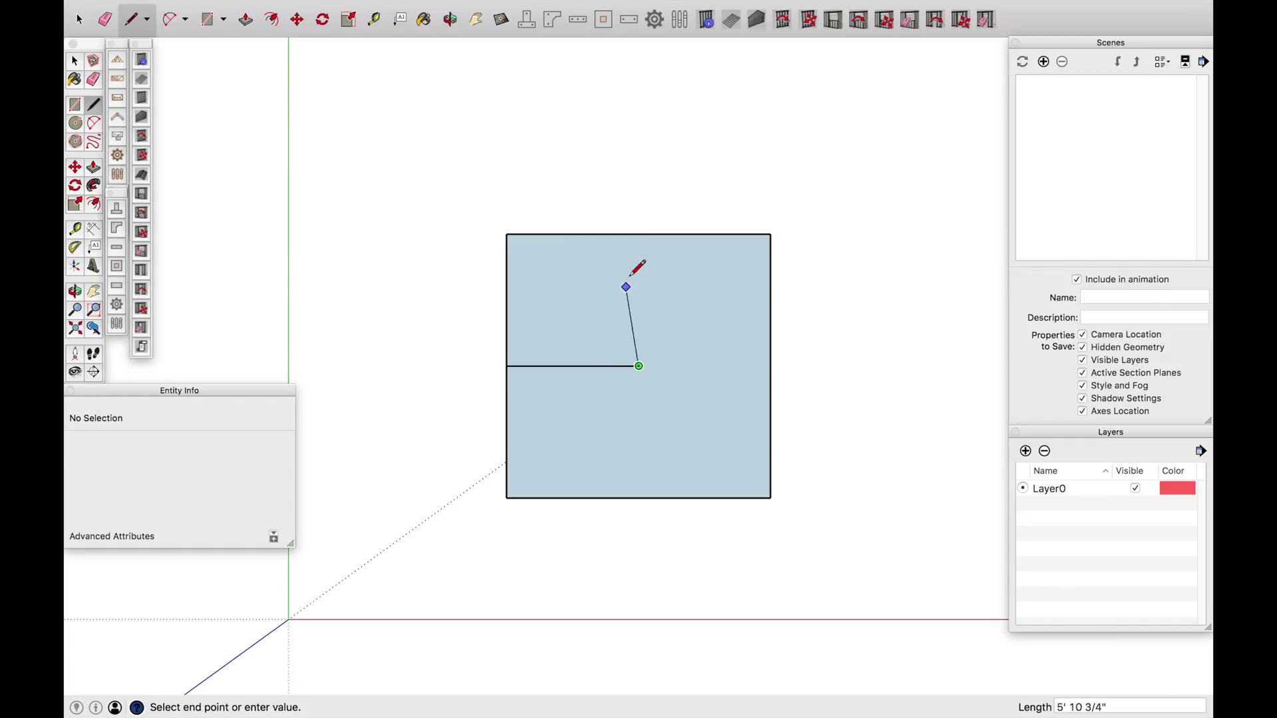
left_click(638, 234)
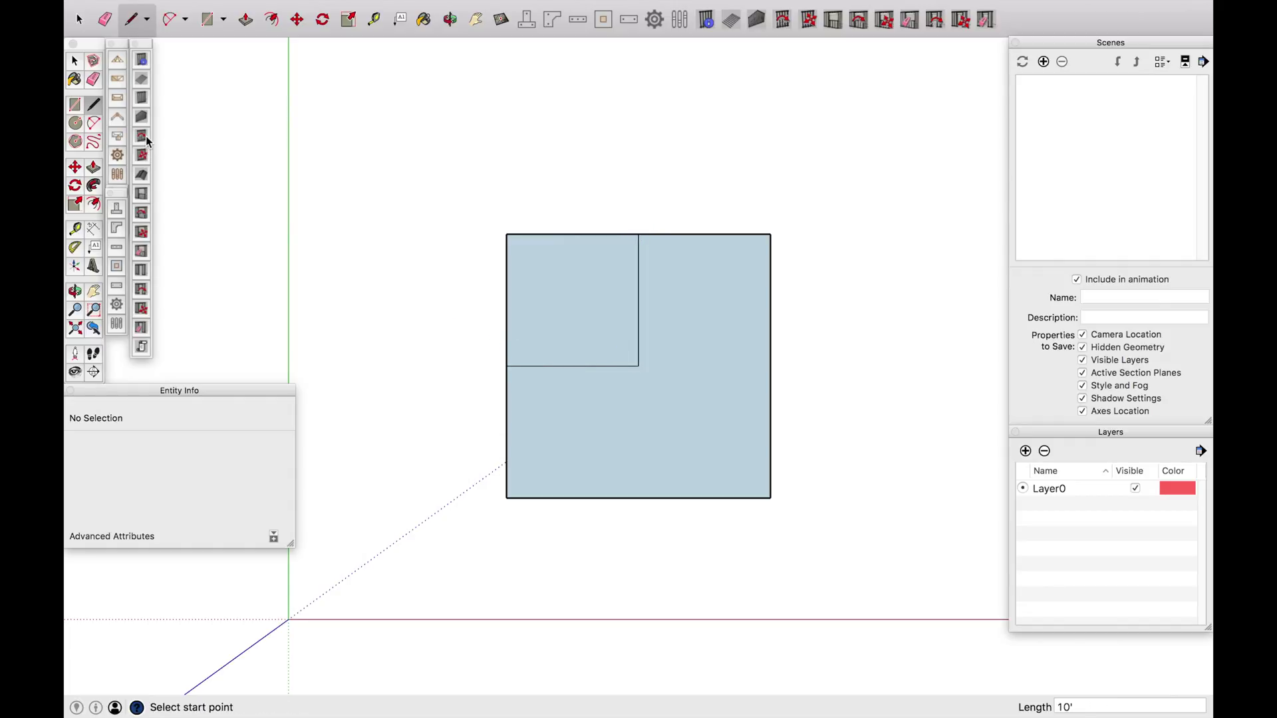
- Keep 2x4 lumber in the stud wall settings and confirm them
left_click(142, 98)
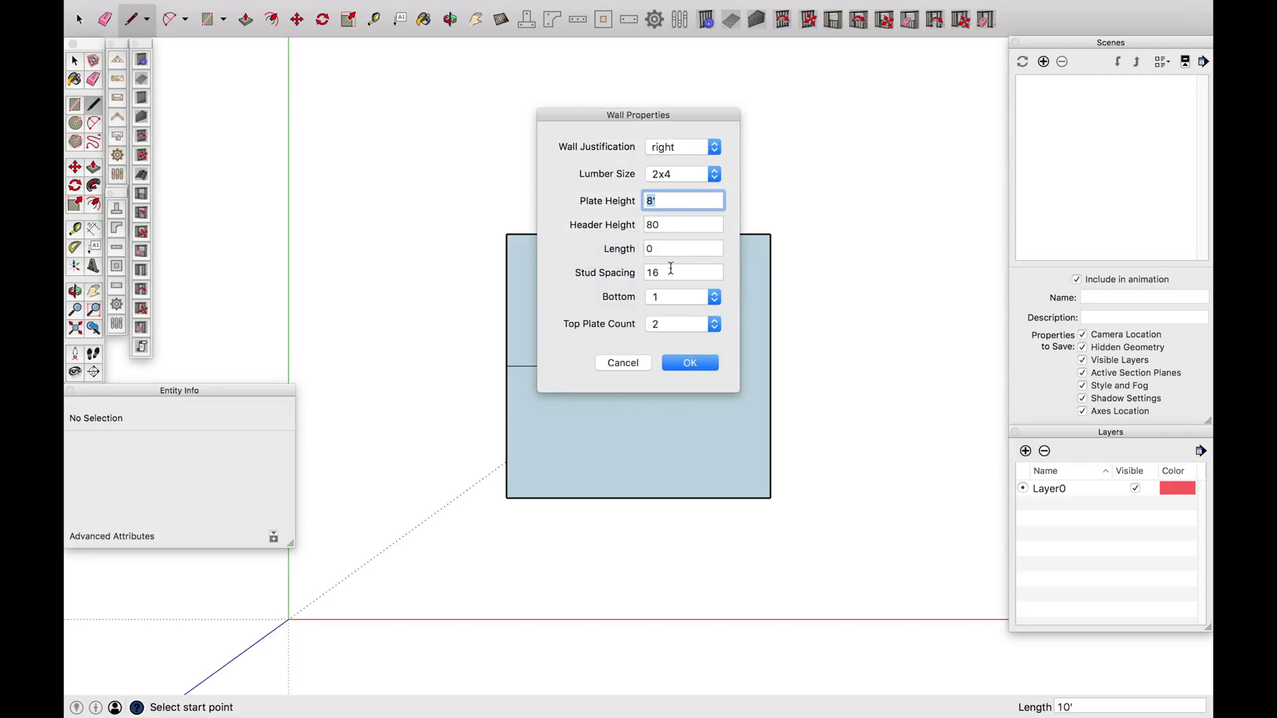
left_click(713, 172)
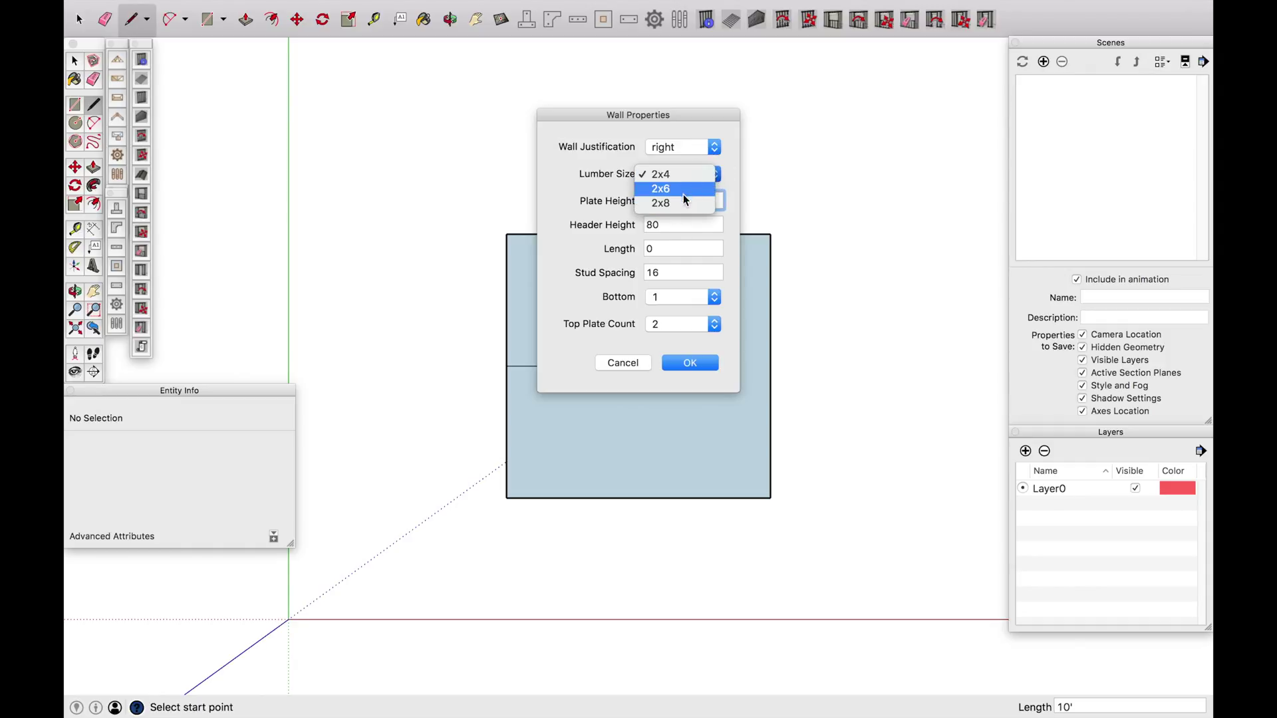
left_click(691, 174)
left_click(705, 365)
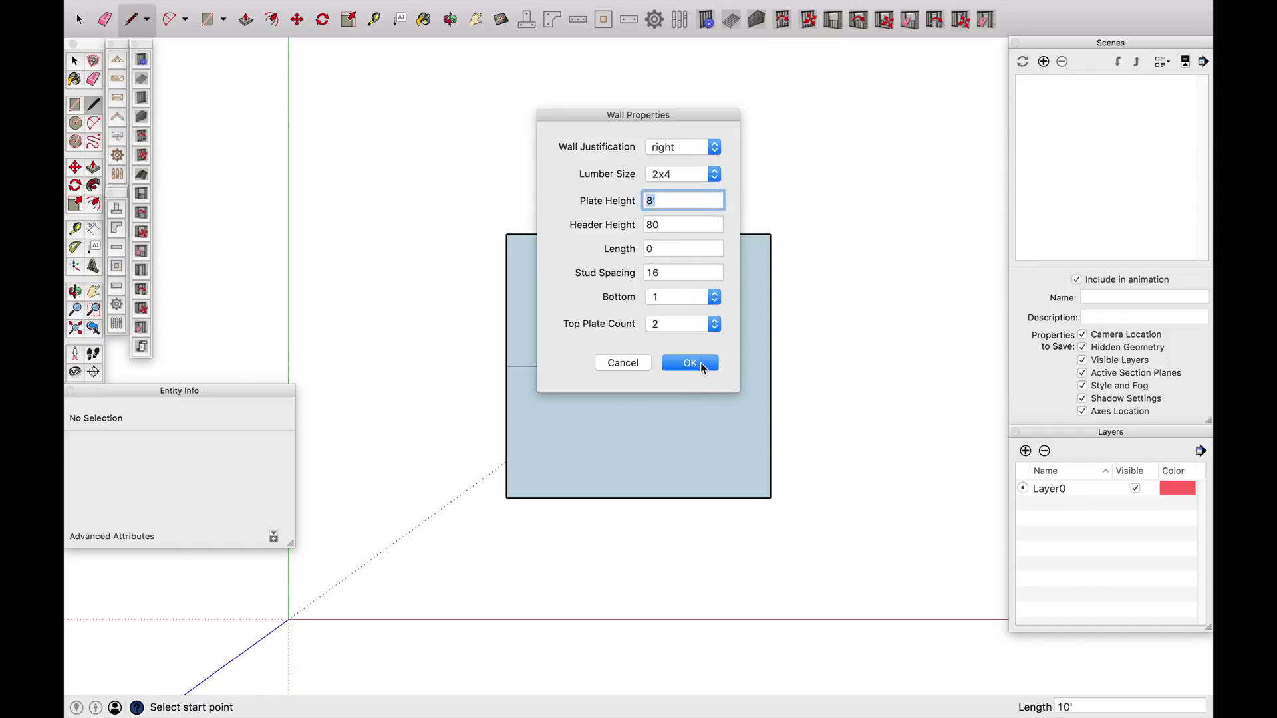
- Frame the left stud wall from the top-left to the bottom-left floor corner
scroll(520, 286, "up", 1)
scroll(515, 283, "up", 3)
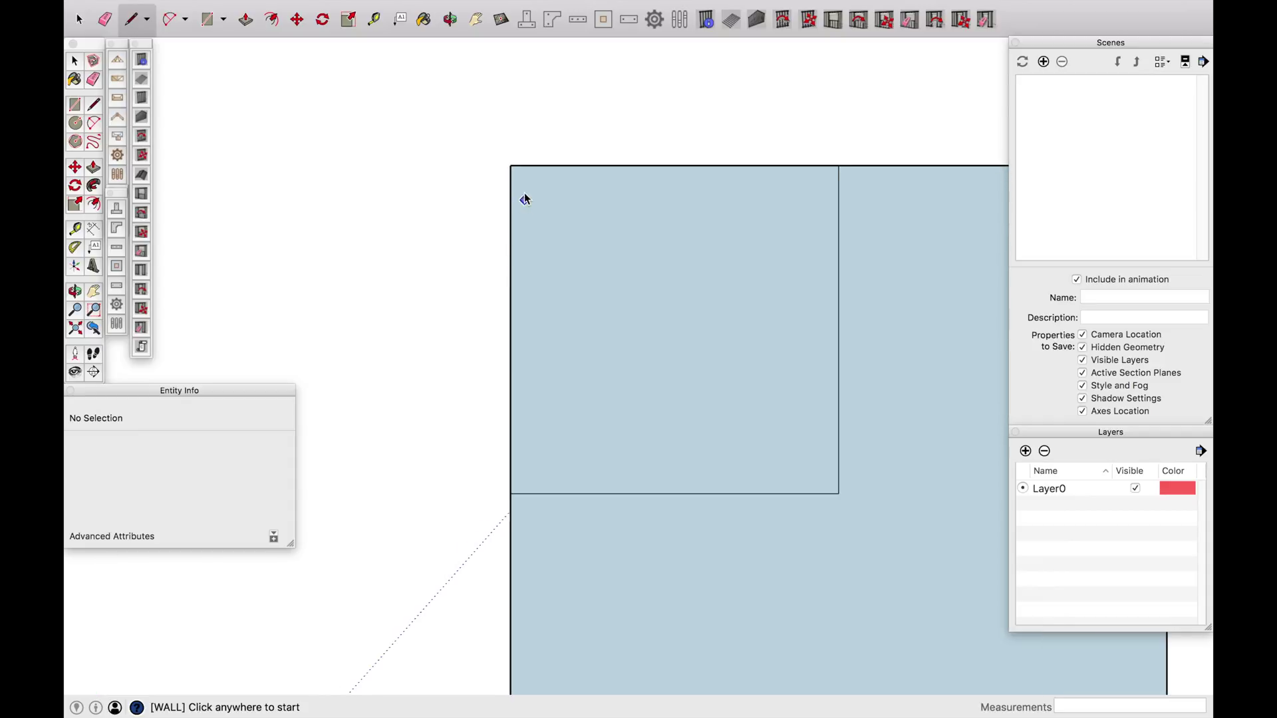
left_click(512, 167)
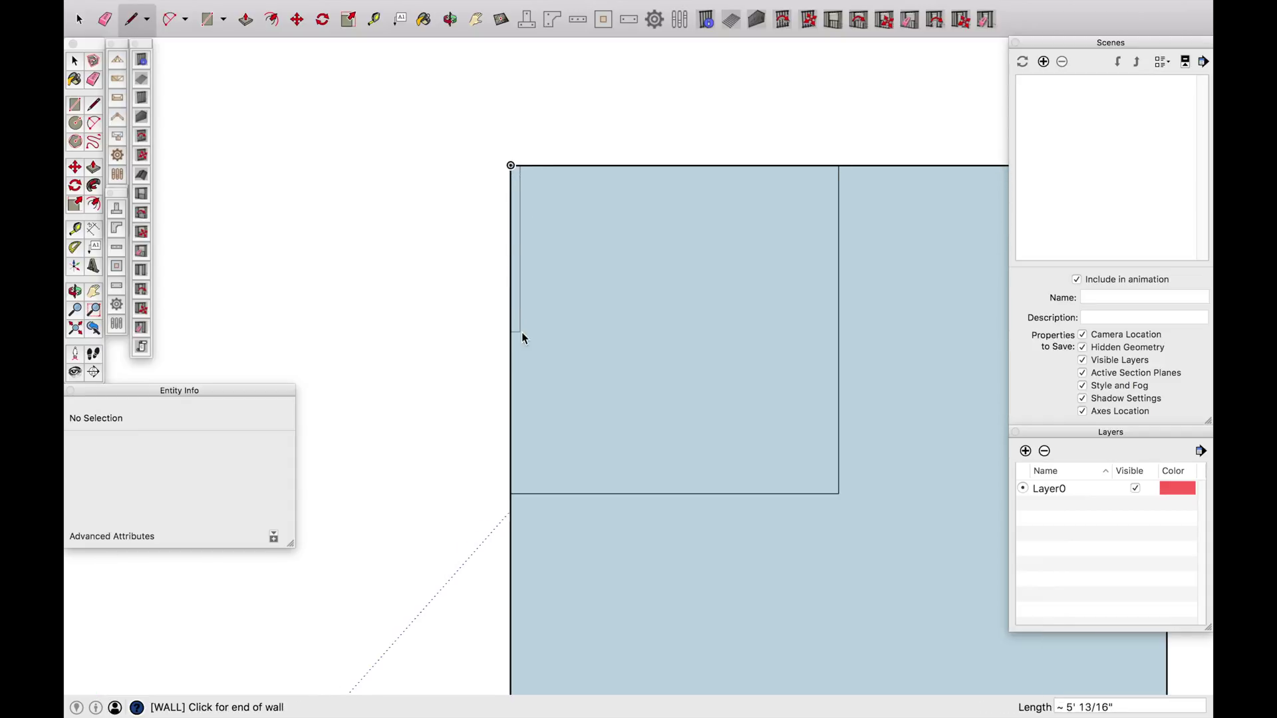
scroll(521, 333, "down", 3)
scroll(529, 506, "up", 2)
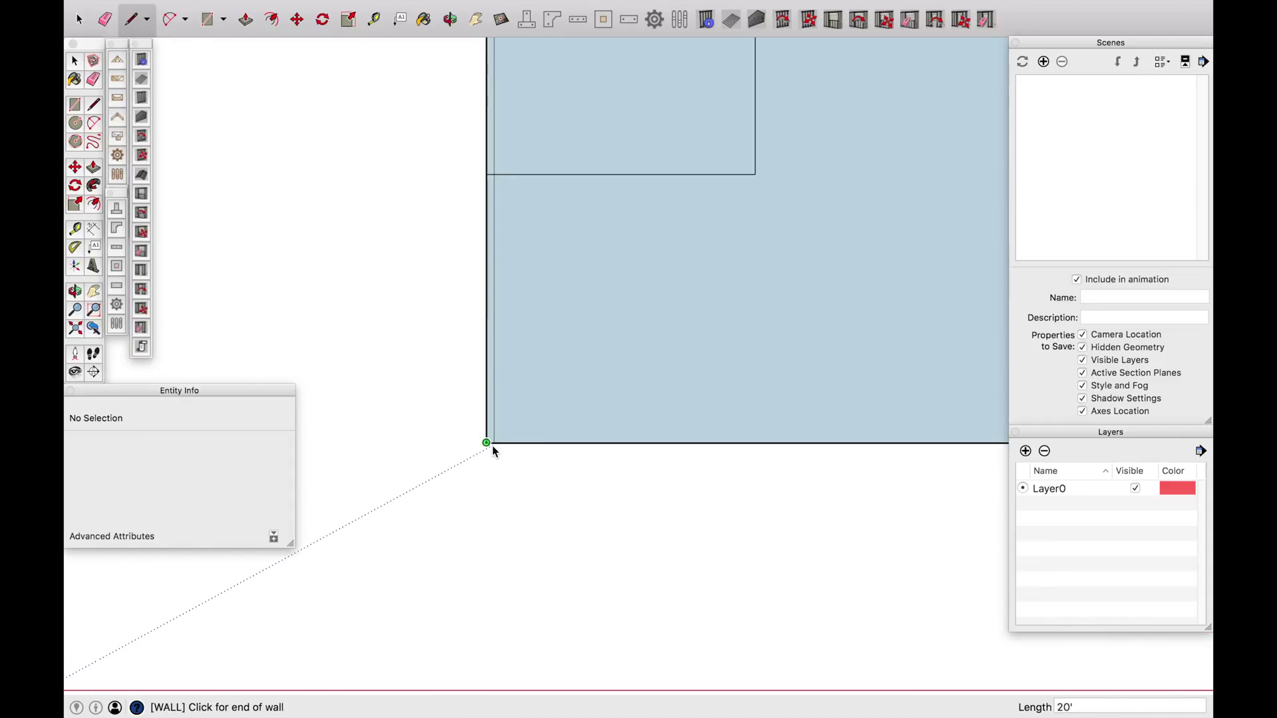
left_click(489, 442)
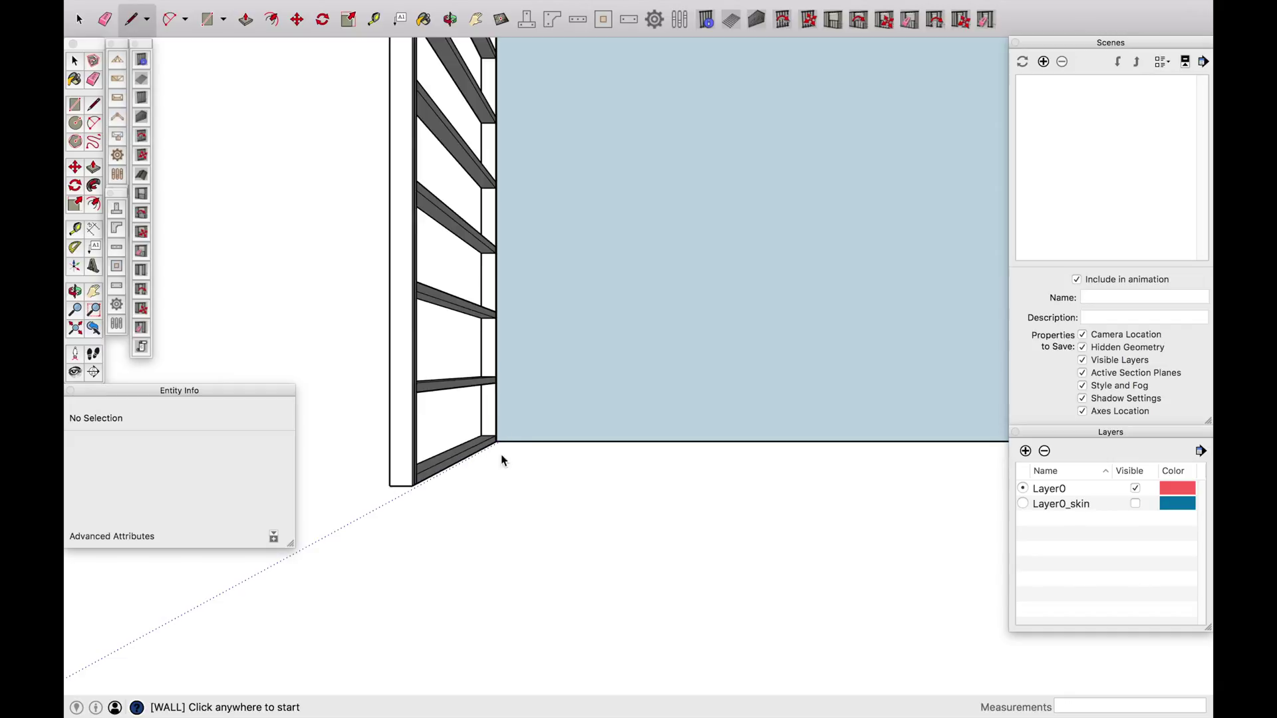
middle_click_drag(502, 456, 542, 489)
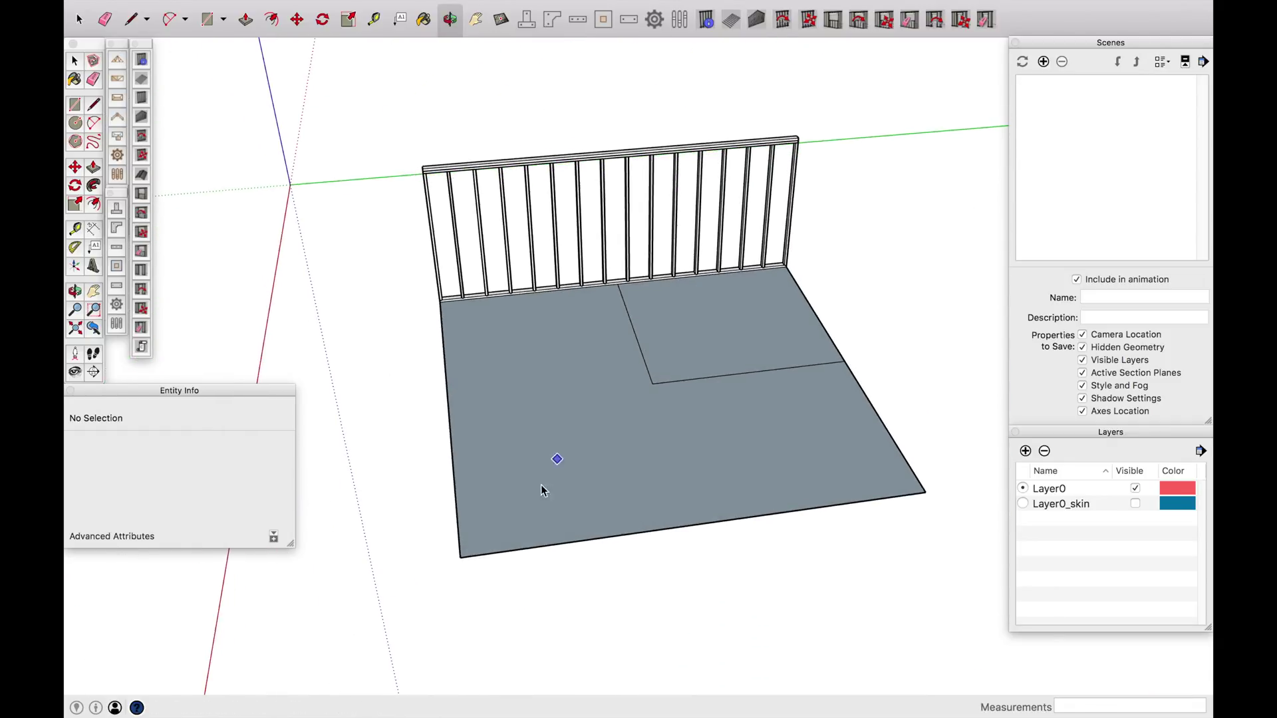
- Frame the second stud wall along the front floor edge
left_click(465, 559)
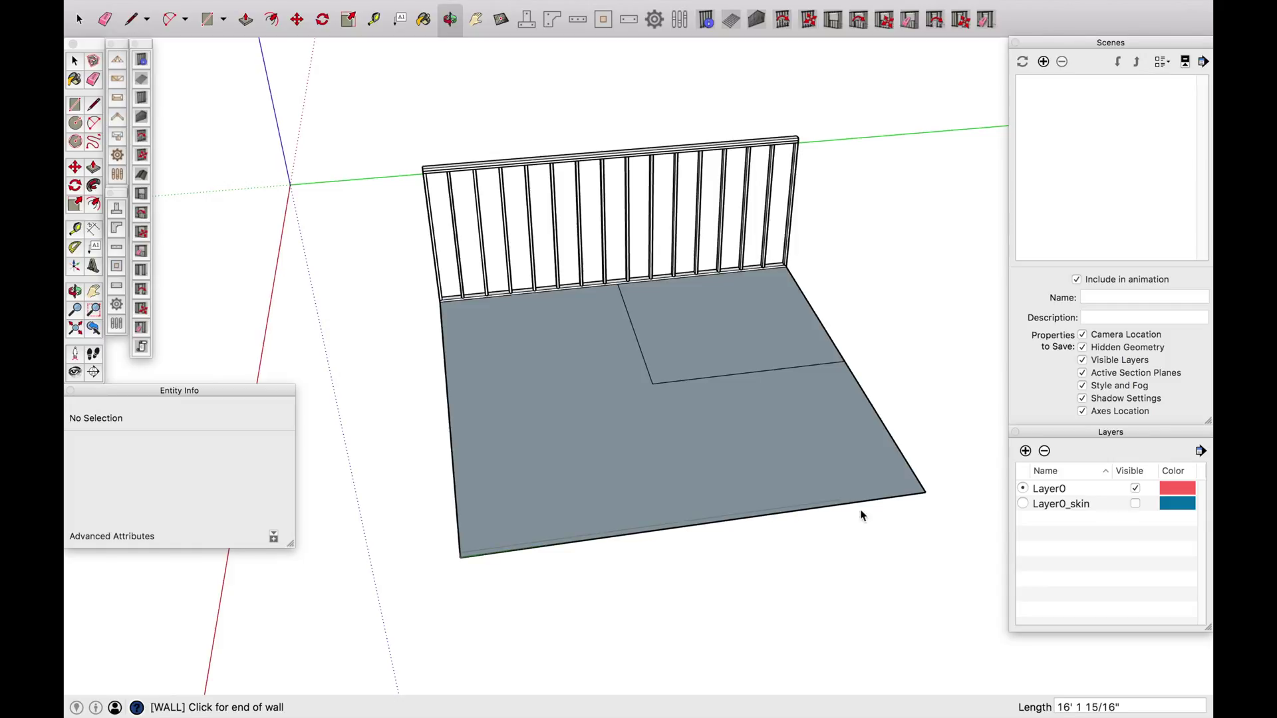
left_click(923, 493)
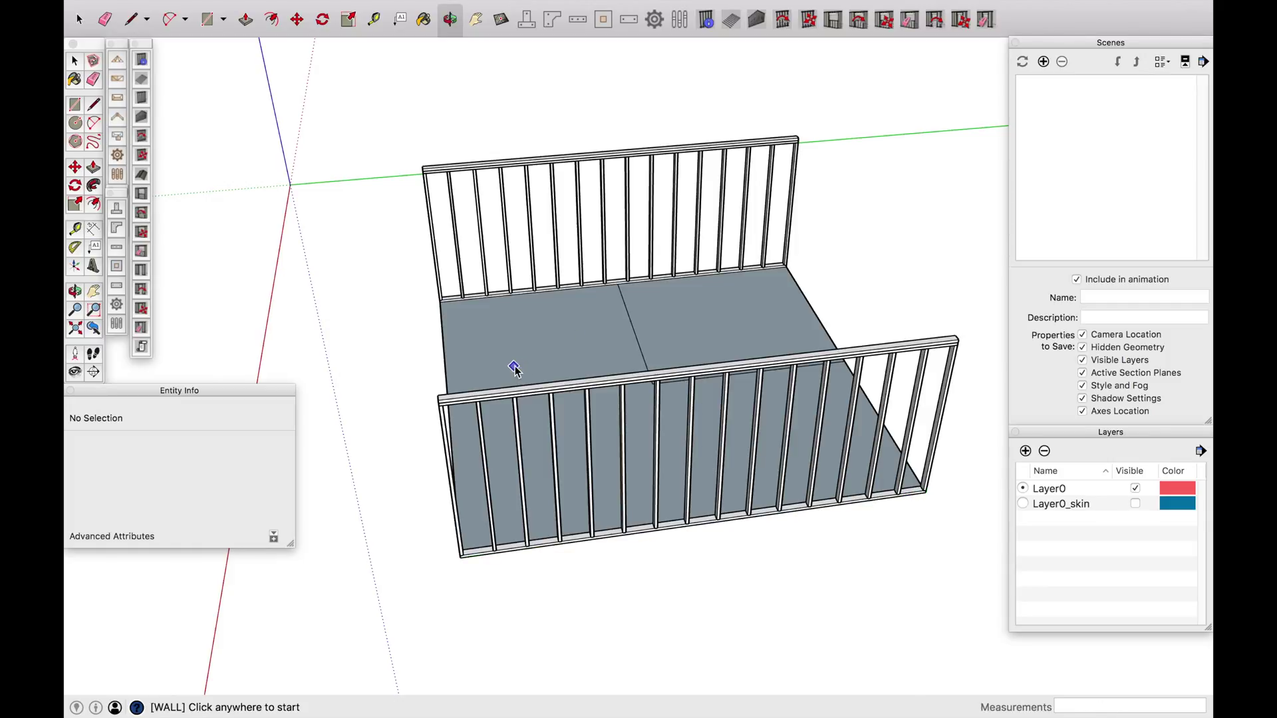
middle_click_drag(516, 371, 717, 269)
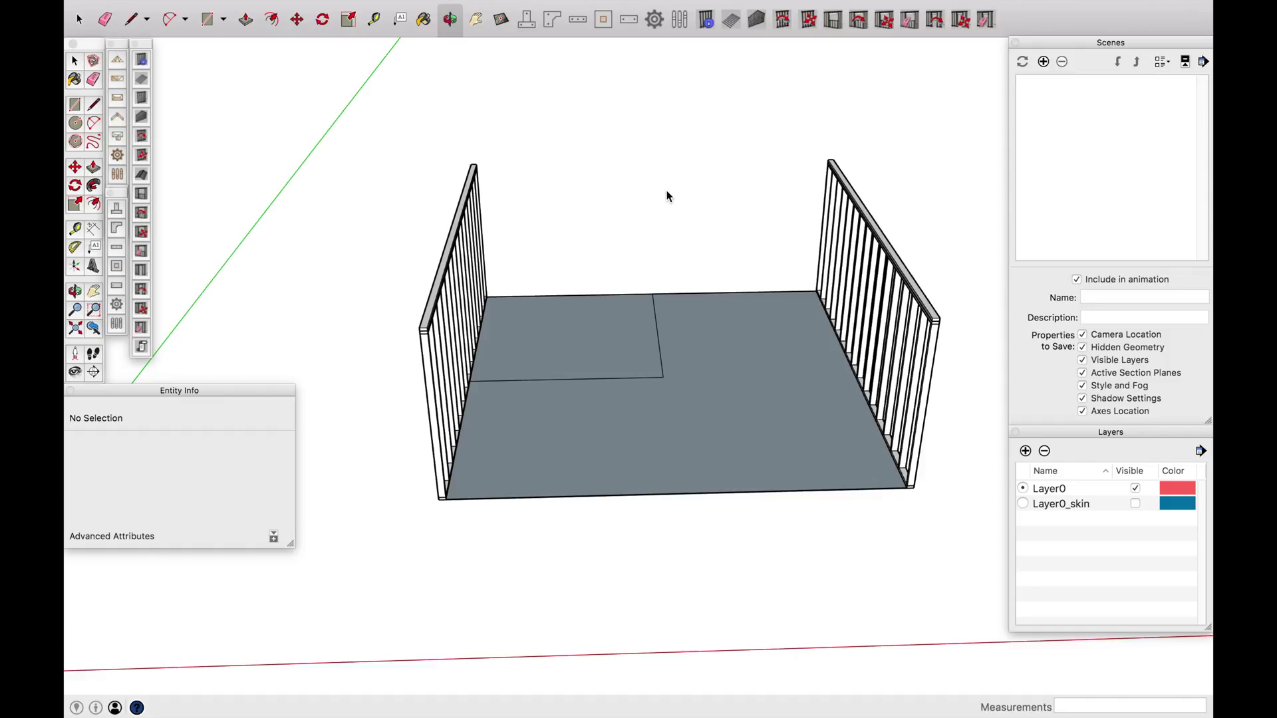
left_click(141, 118)
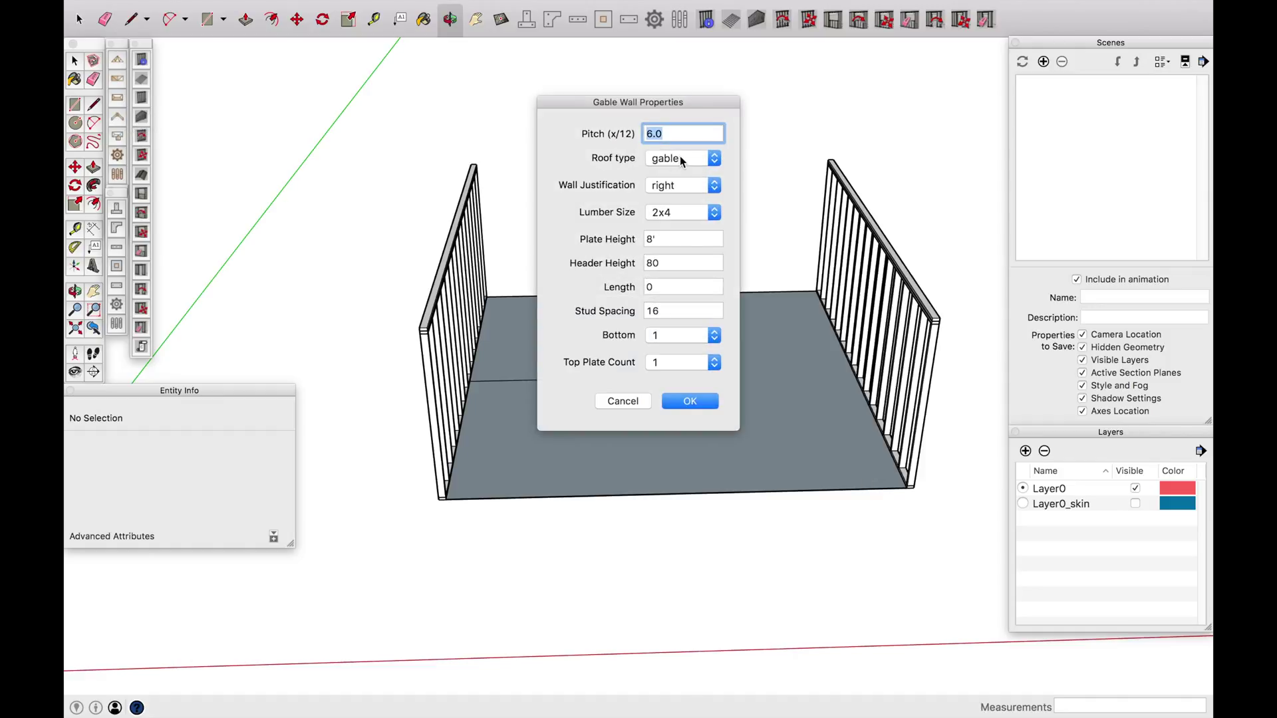
- Set the gable wall top plate count to 2 and confirm the settings
left_click(717, 363)
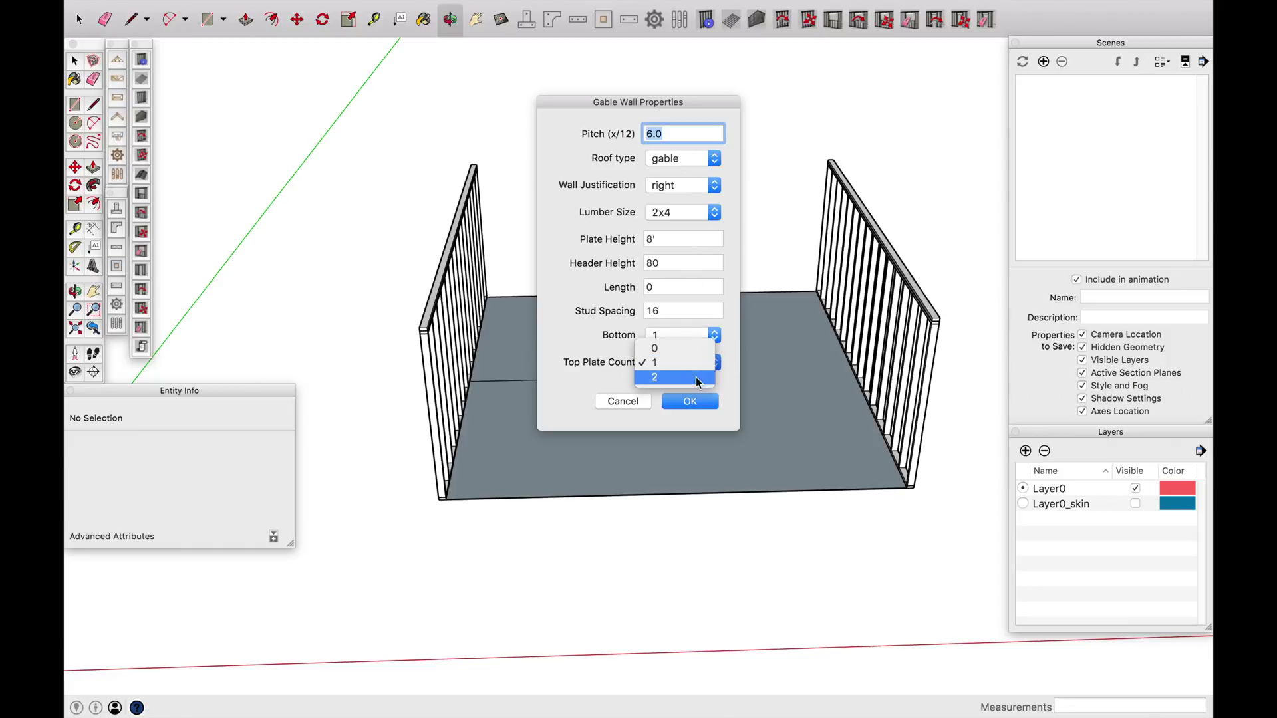
left_click(695, 376)
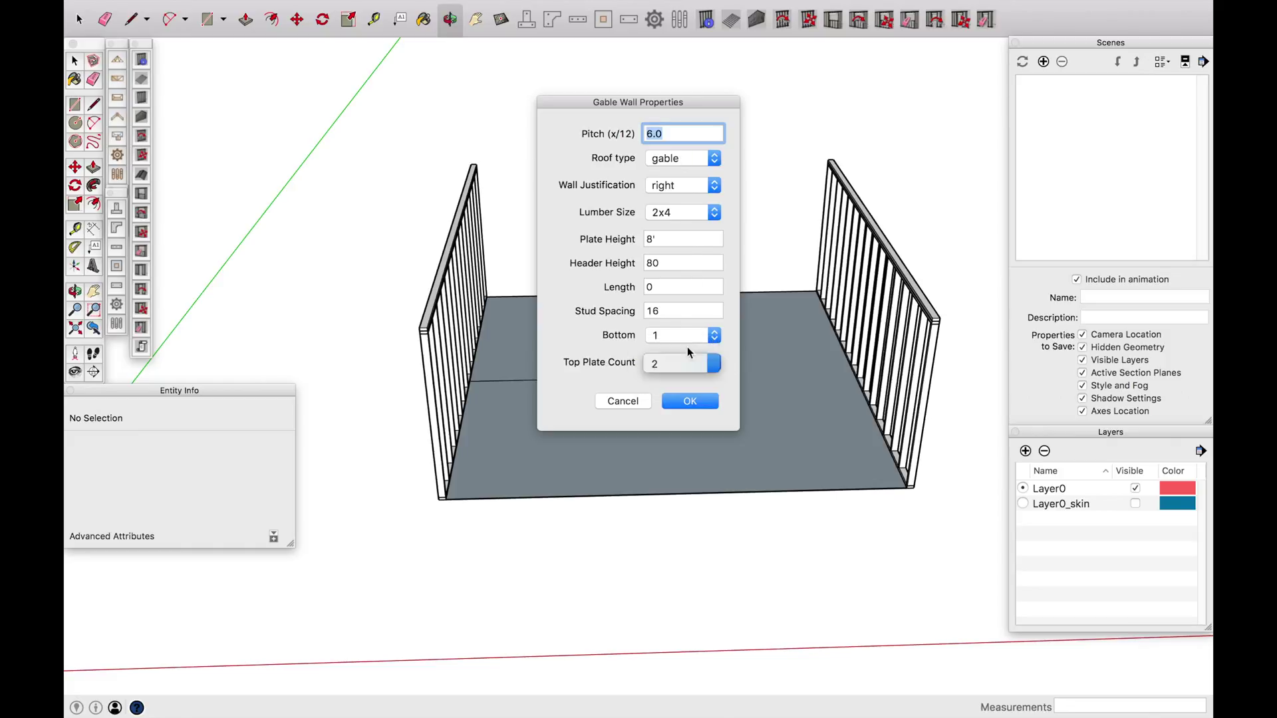
left_click(691, 401)
- Frame the first gable end wall from the floor's left corner to its right corner
scroll(477, 492, "up", 5)
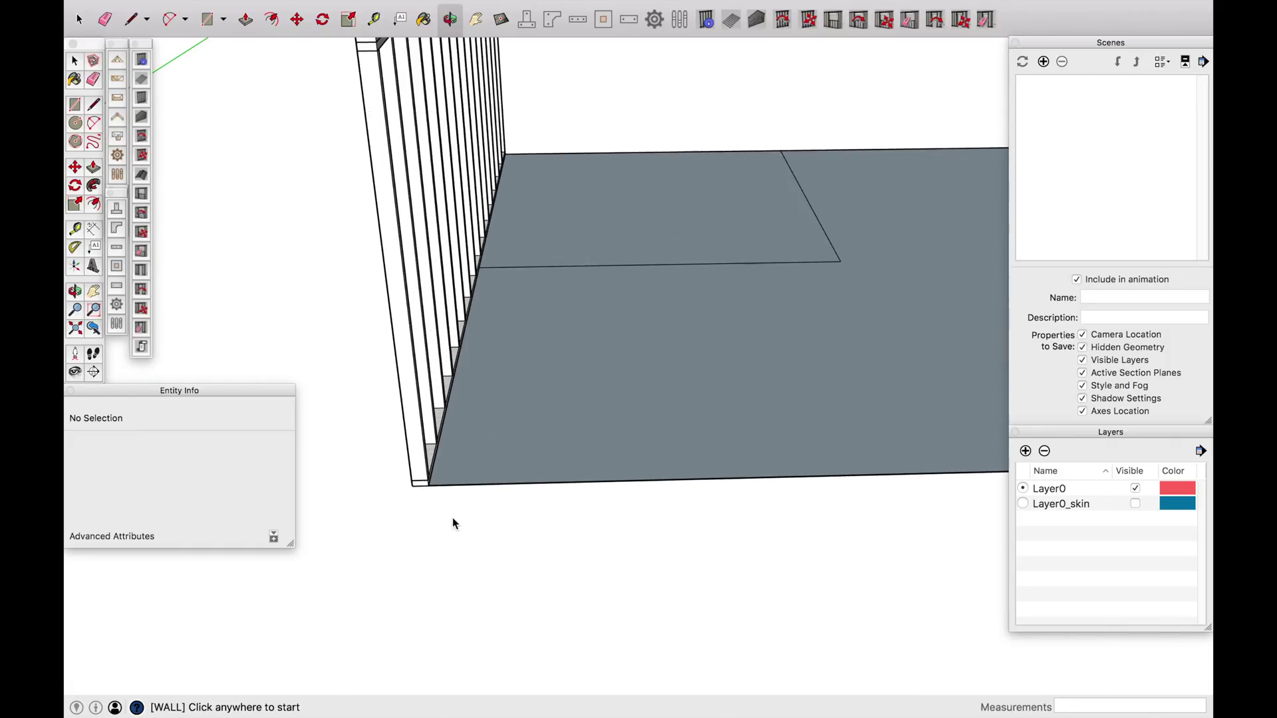
left_click(428, 485)
scroll(479, 479, "down", 5)
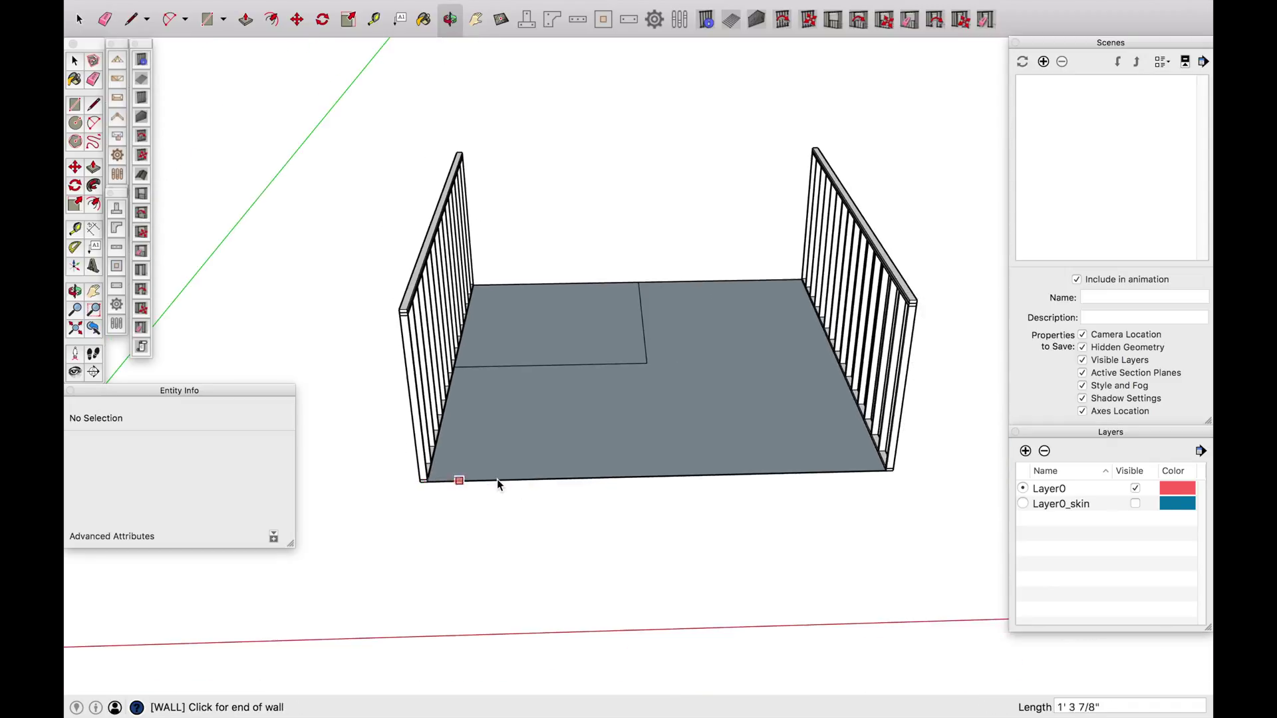
scroll(891, 473, "up", 5)
left_click(881, 472)
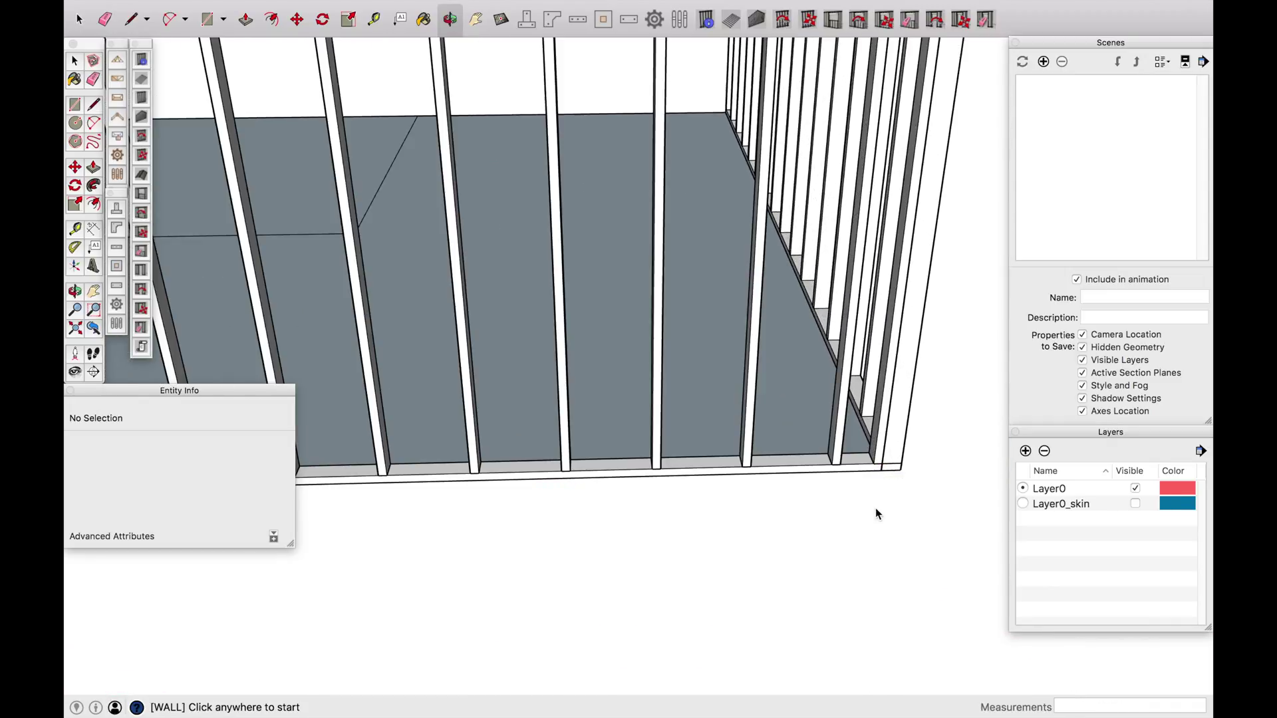
scroll(872, 512, "down", 5)
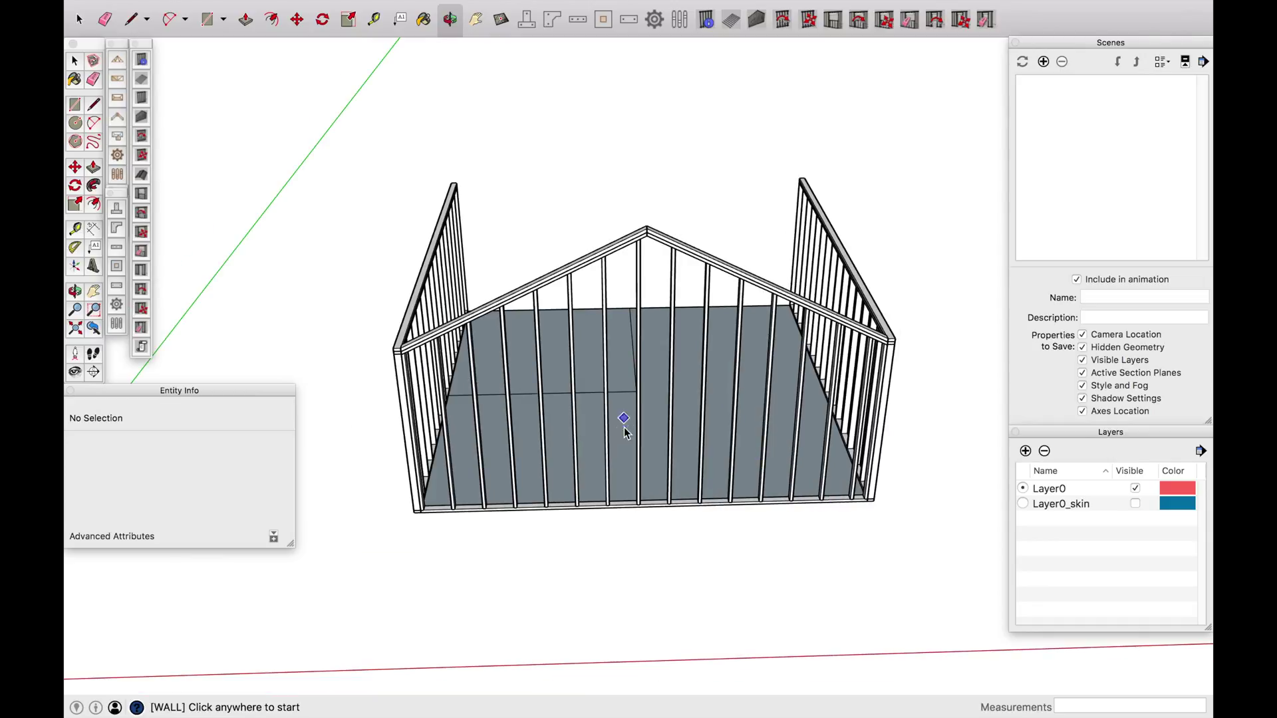
scroll(624, 426, "up", 4)
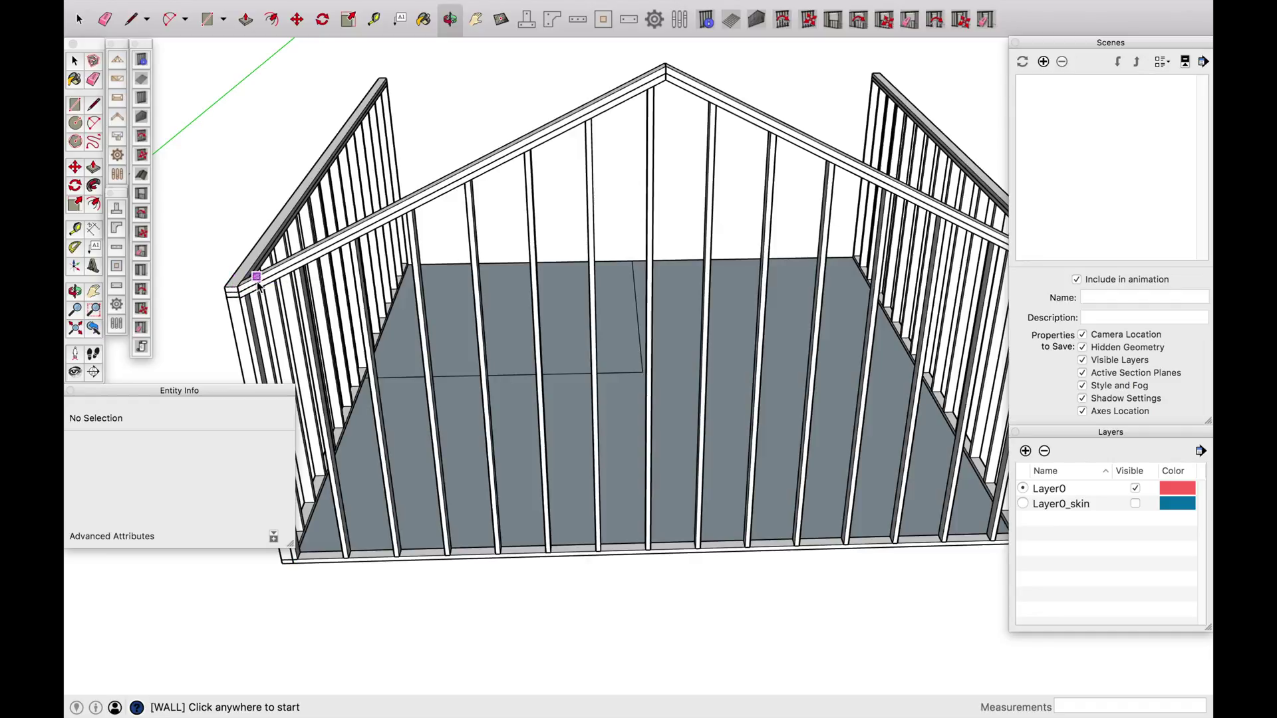
scroll(479, 371, "down", 3)
- Frame the second gable end wall along the remaining open side of the floor
middle_click_drag(662, 301, 355, 343)
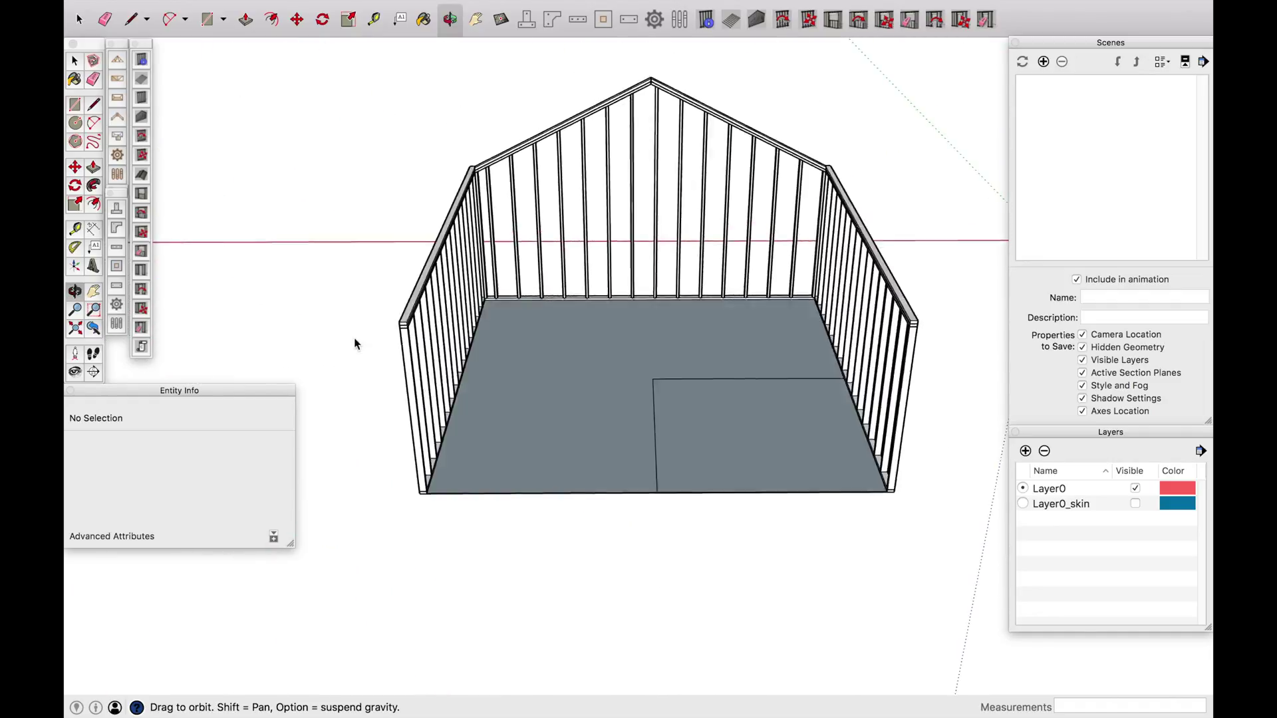
scroll(433, 493, "up", 5)
left_click(433, 480)
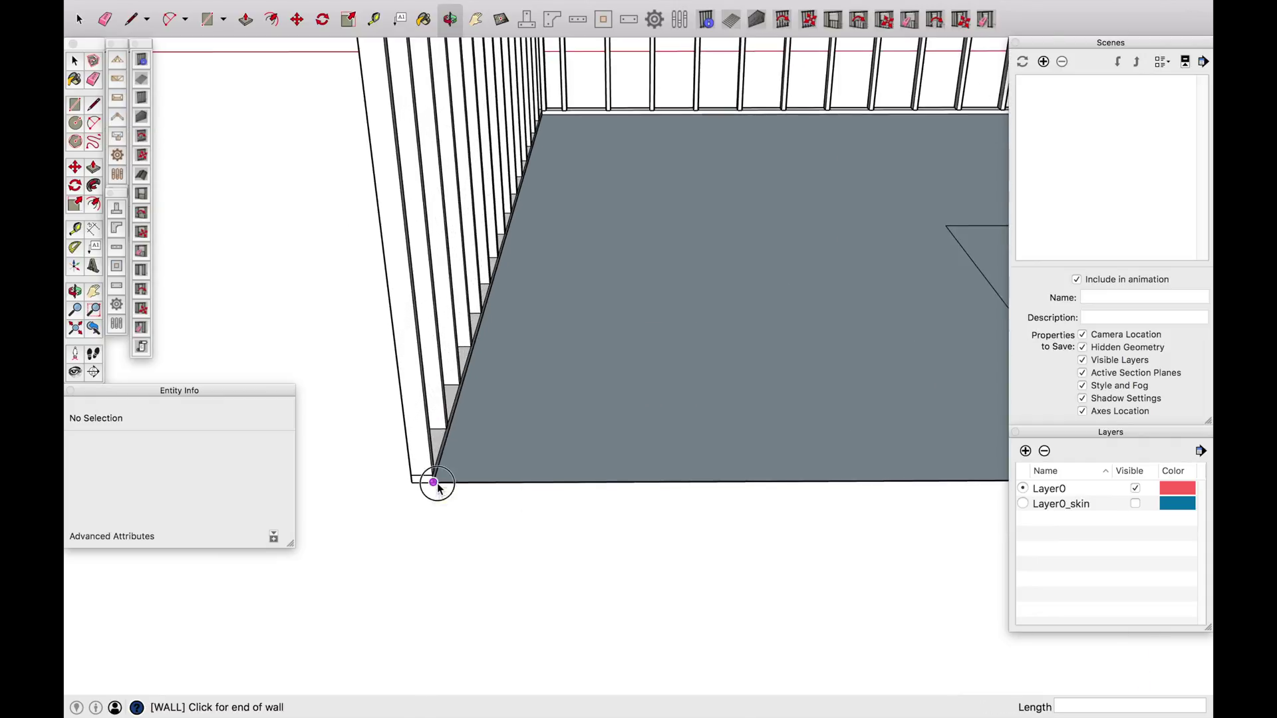
scroll(422, 506, "down", 5)
scroll(694, 482, "down", 1)
scroll(694, 481, "up", 3)
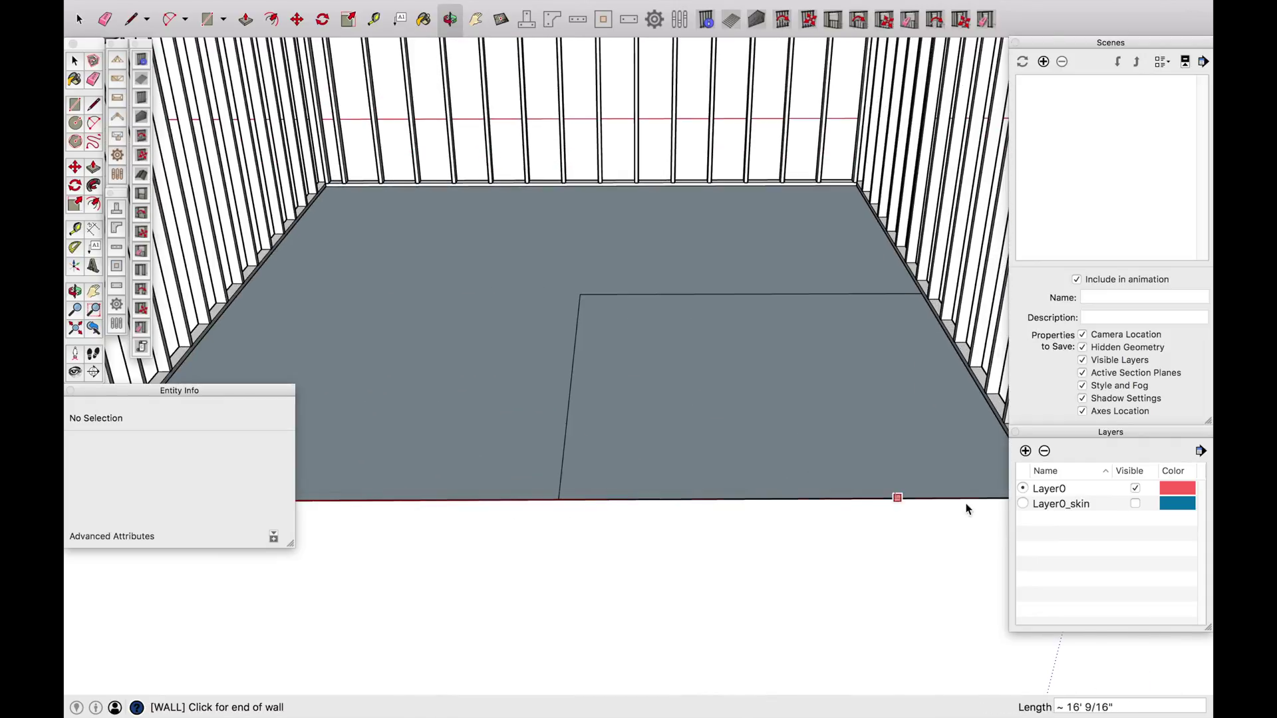
scroll(906, 513, "down", 2)
scroll(908, 513, "up", 3)
scroll(908, 513, "down", 3)
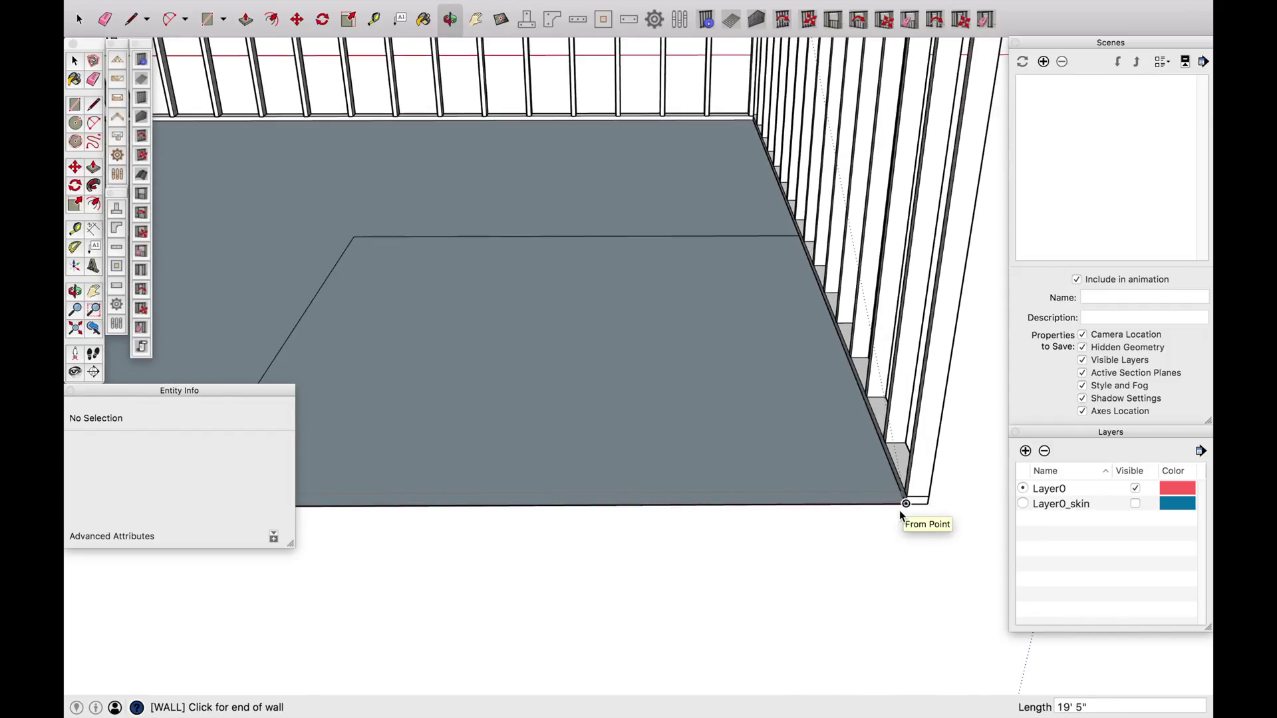
left_click(904, 508)
scroll(911, 564, "down", 2)
scroll(925, 536, "down", 3)
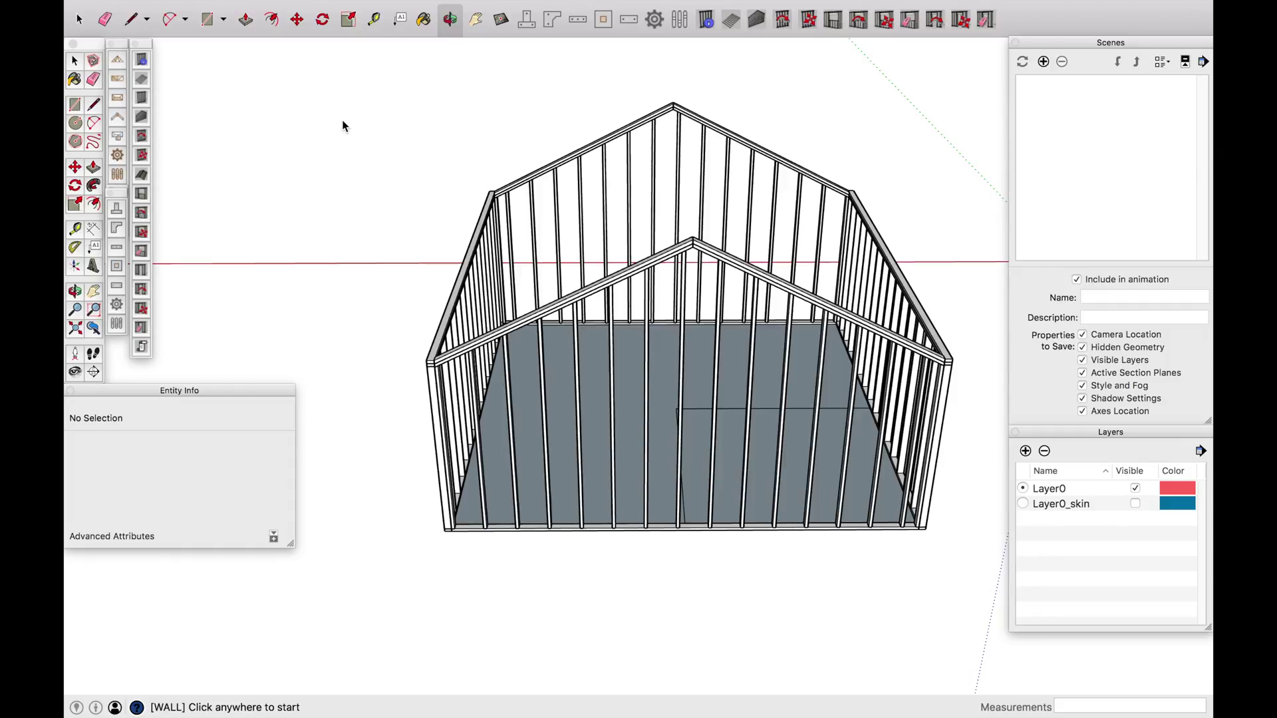
- Select the front wall frame
middle_click_drag(301, 171, 495, 186)
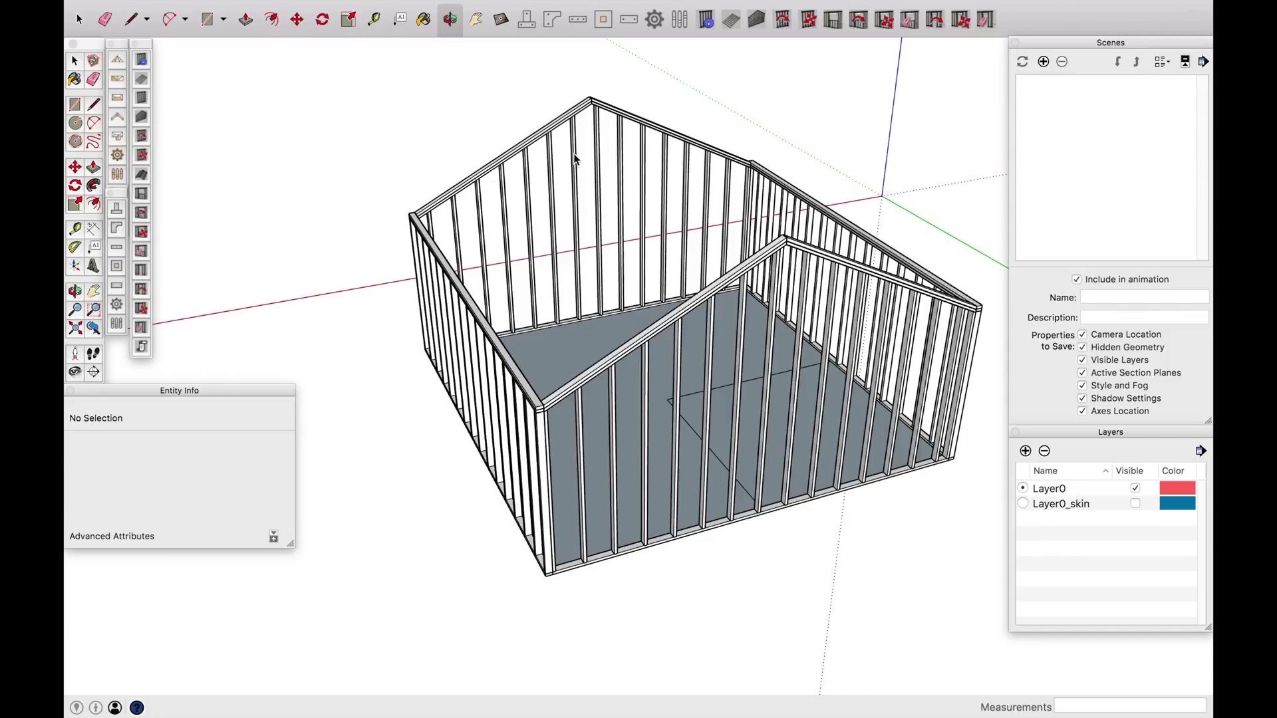
left_click(835, 22)
left_click(78, 19)
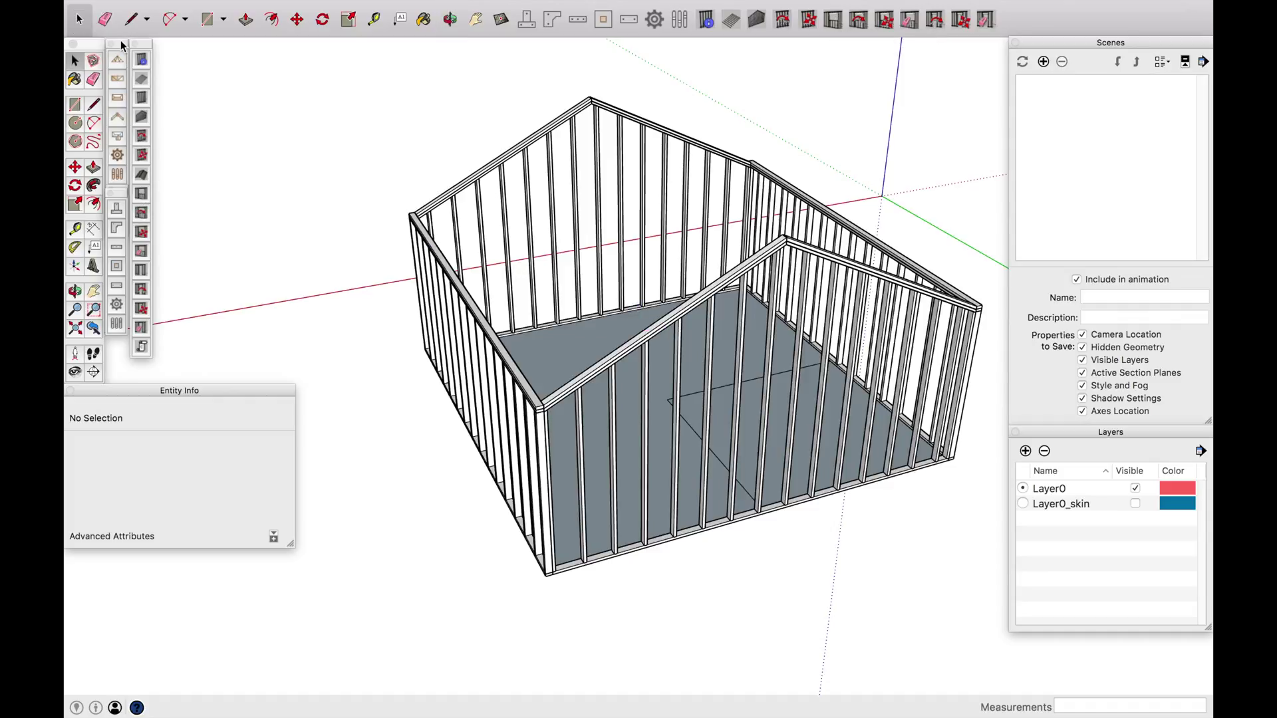
middle_click_drag(480, 353, 616, 306)
left_click(616, 306)
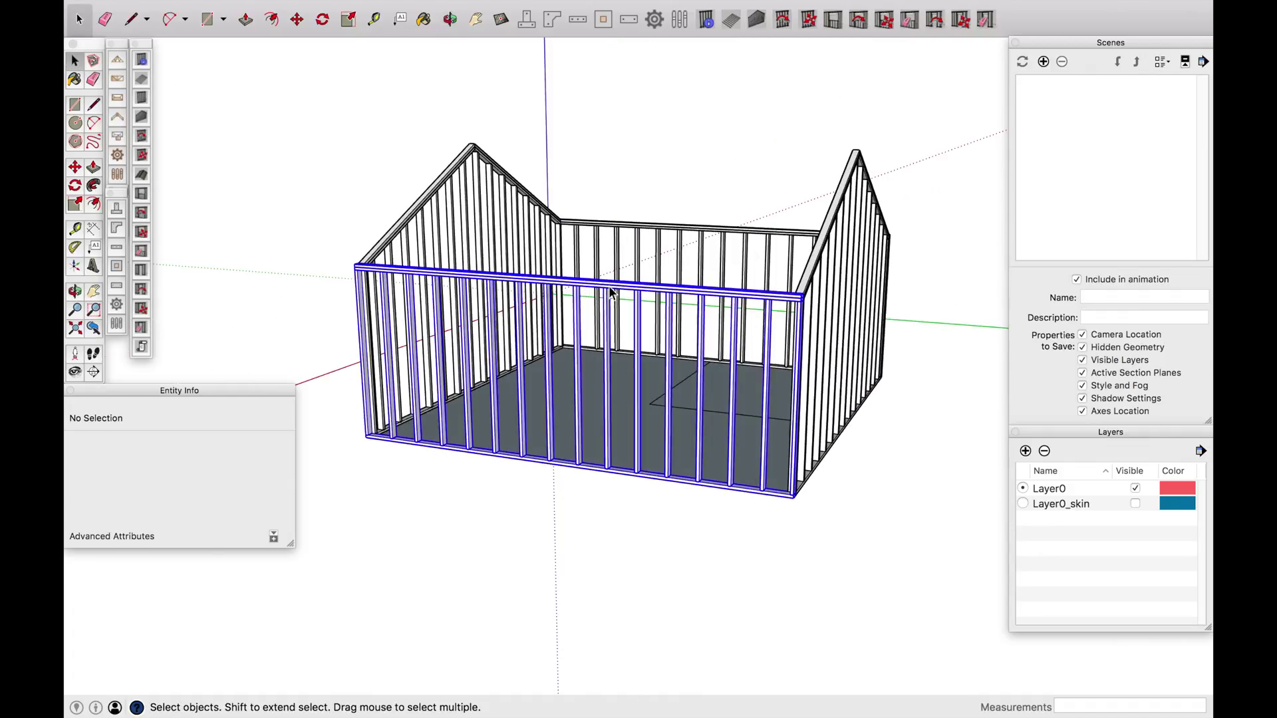
- Keep the 5' by 3' window with 4x8 header and 2x4 sill, and confirm
left_click(141, 193)
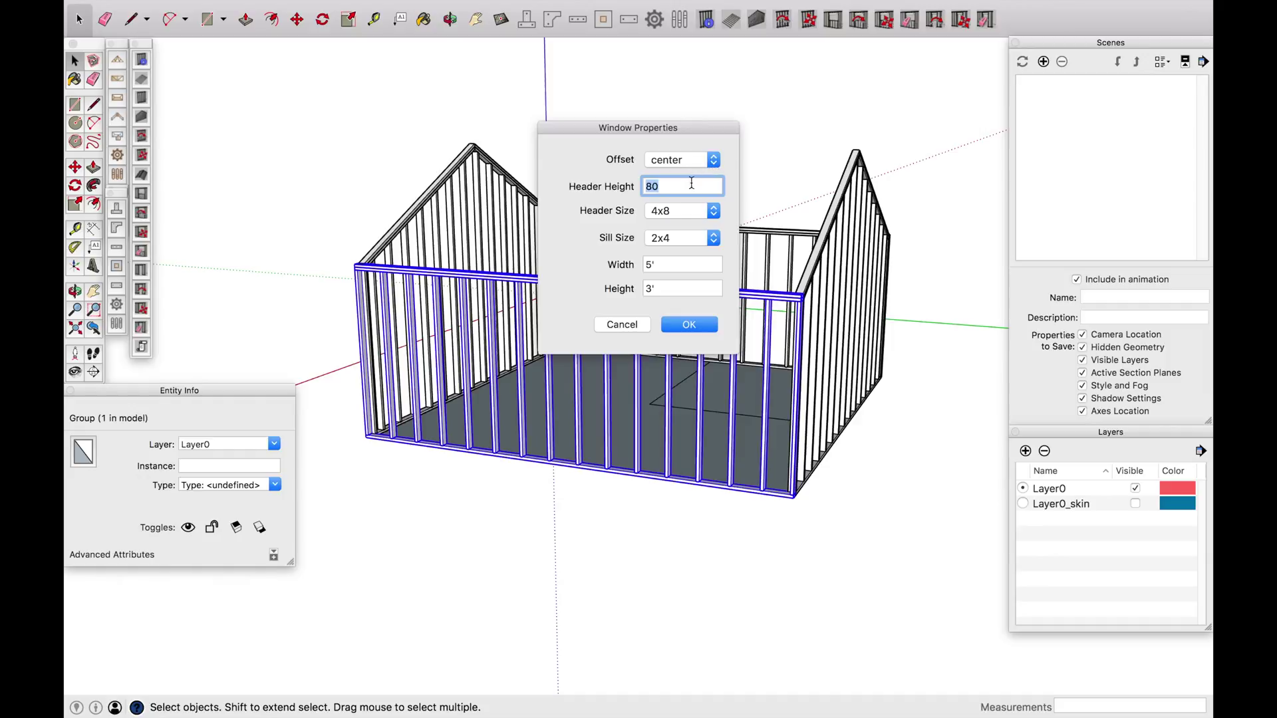
left_click(713, 238)
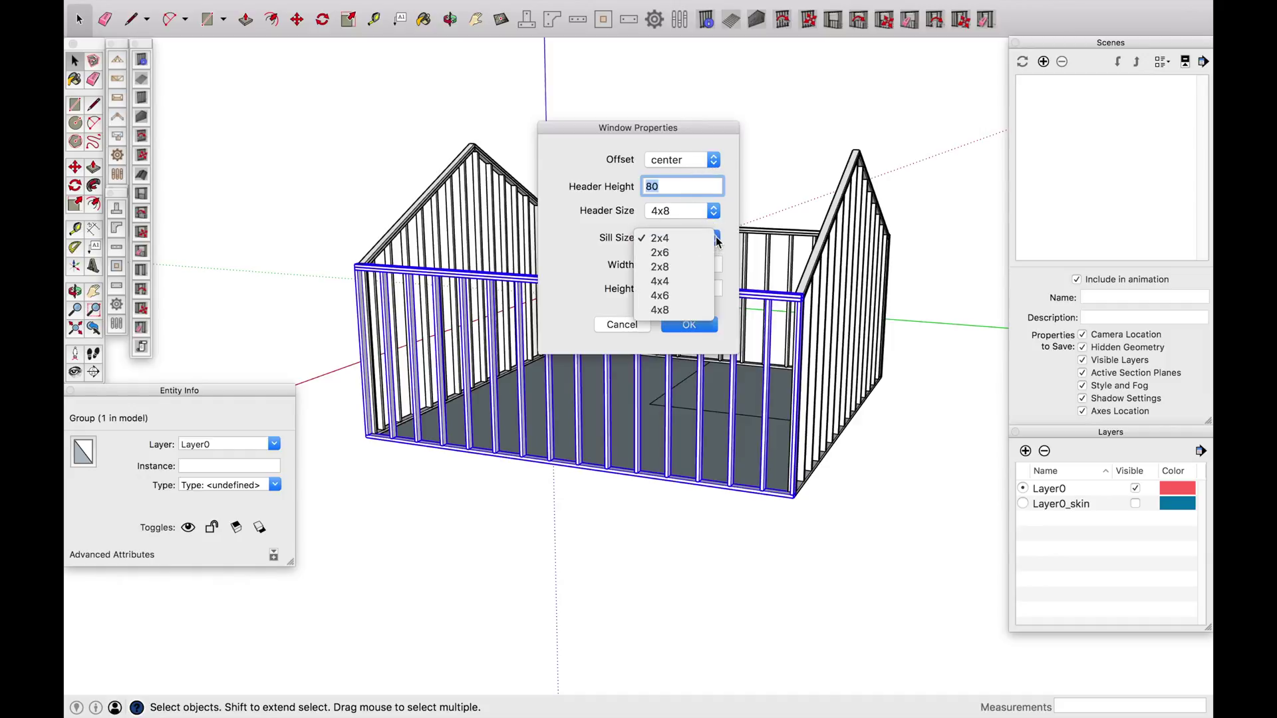
left_click(717, 239)
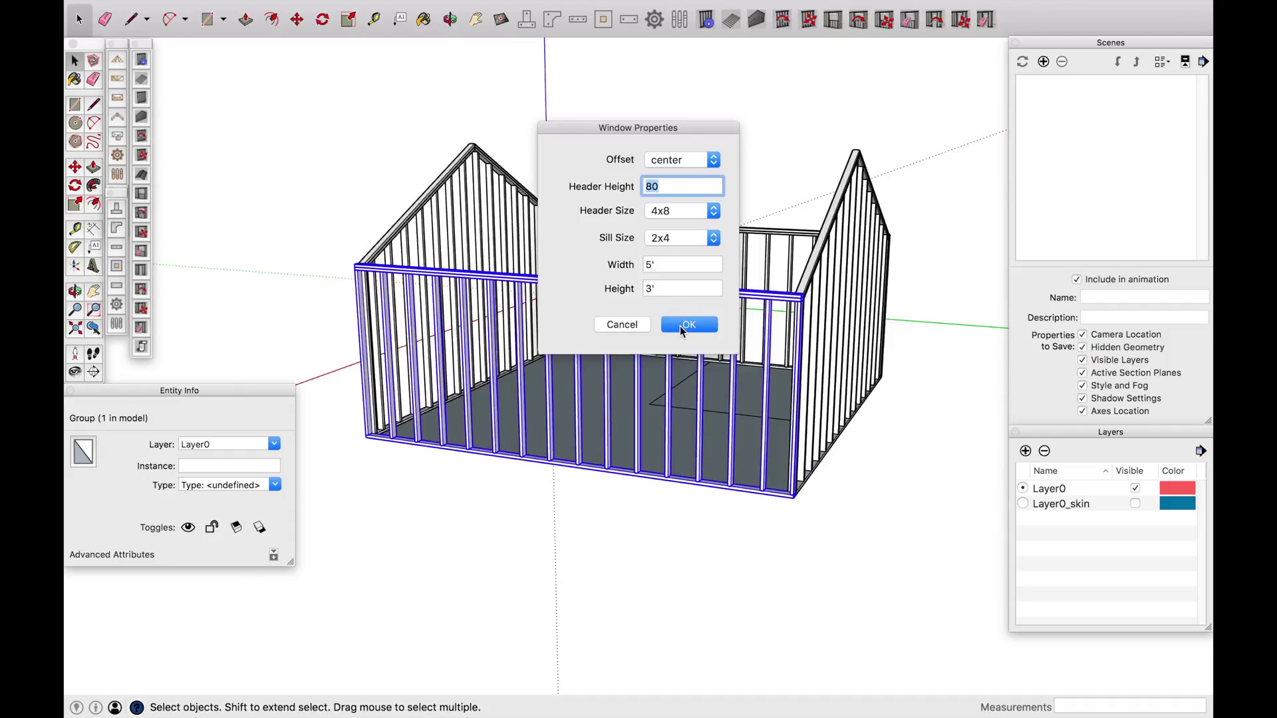
left_click(681, 325)
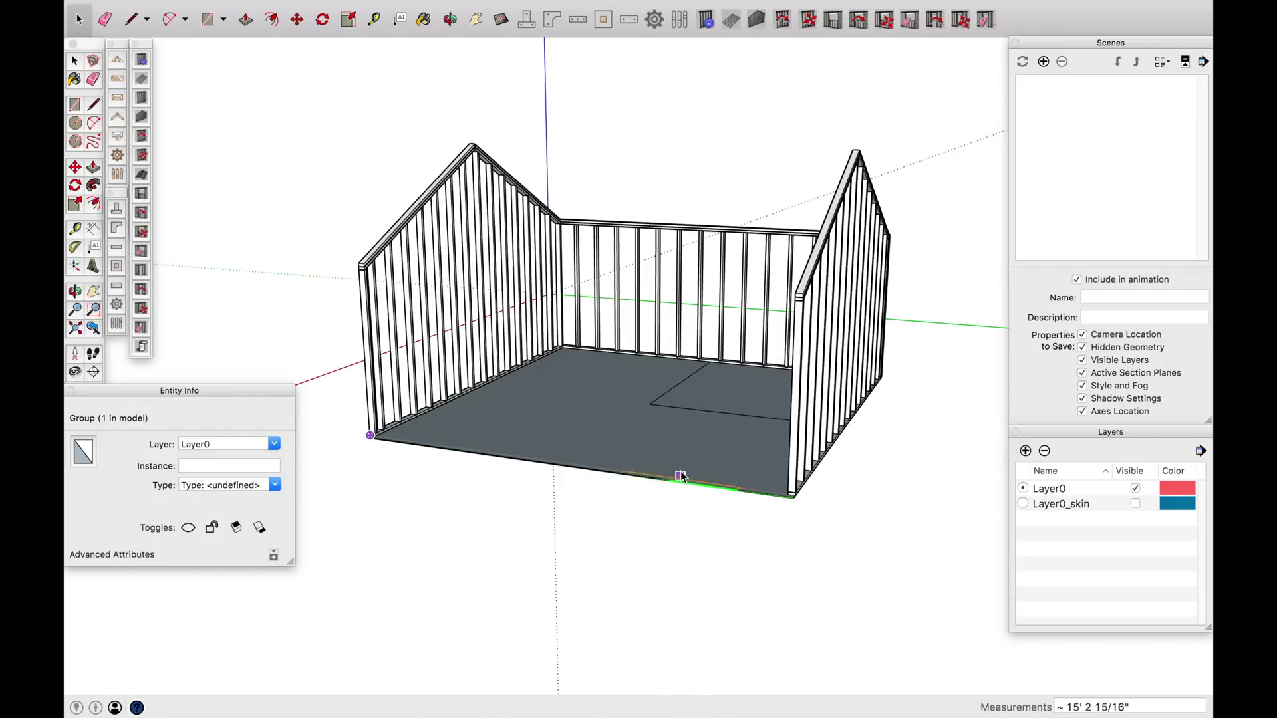
- Rebuild the front wall with the window opening along the front floor edge
middle_click_drag(601, 466, 649, 536)
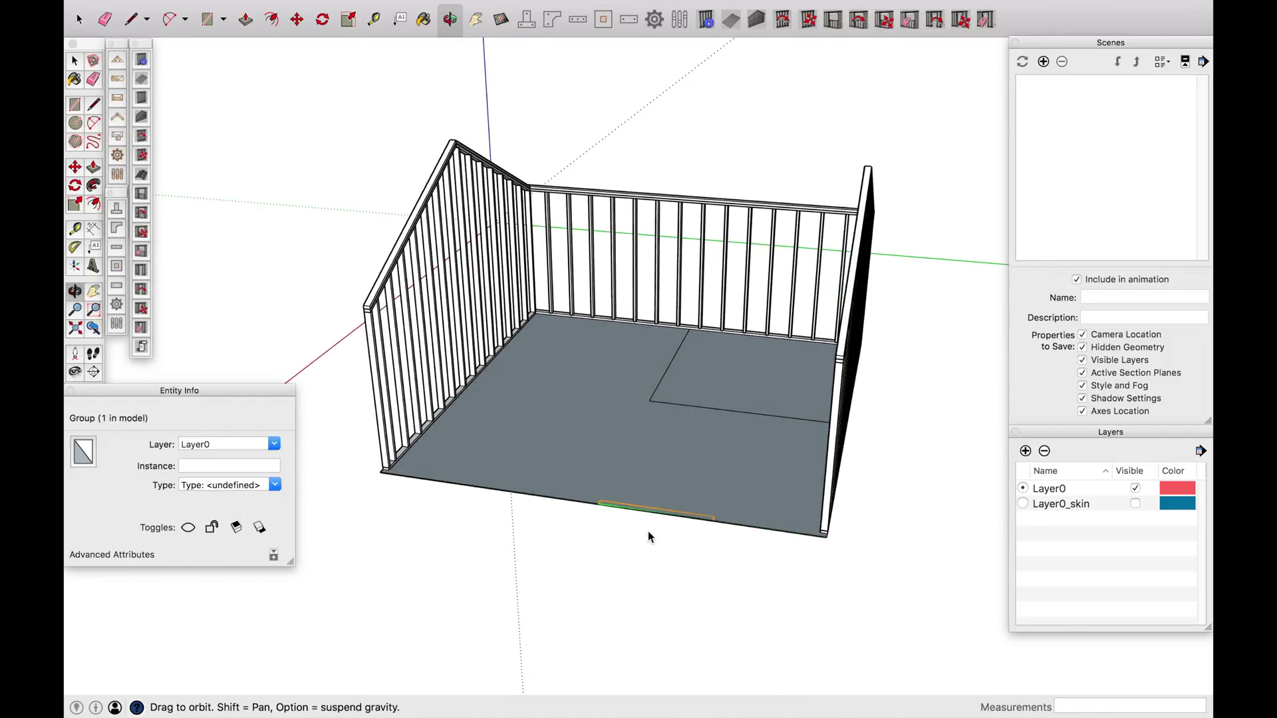
left_click(600, 484)
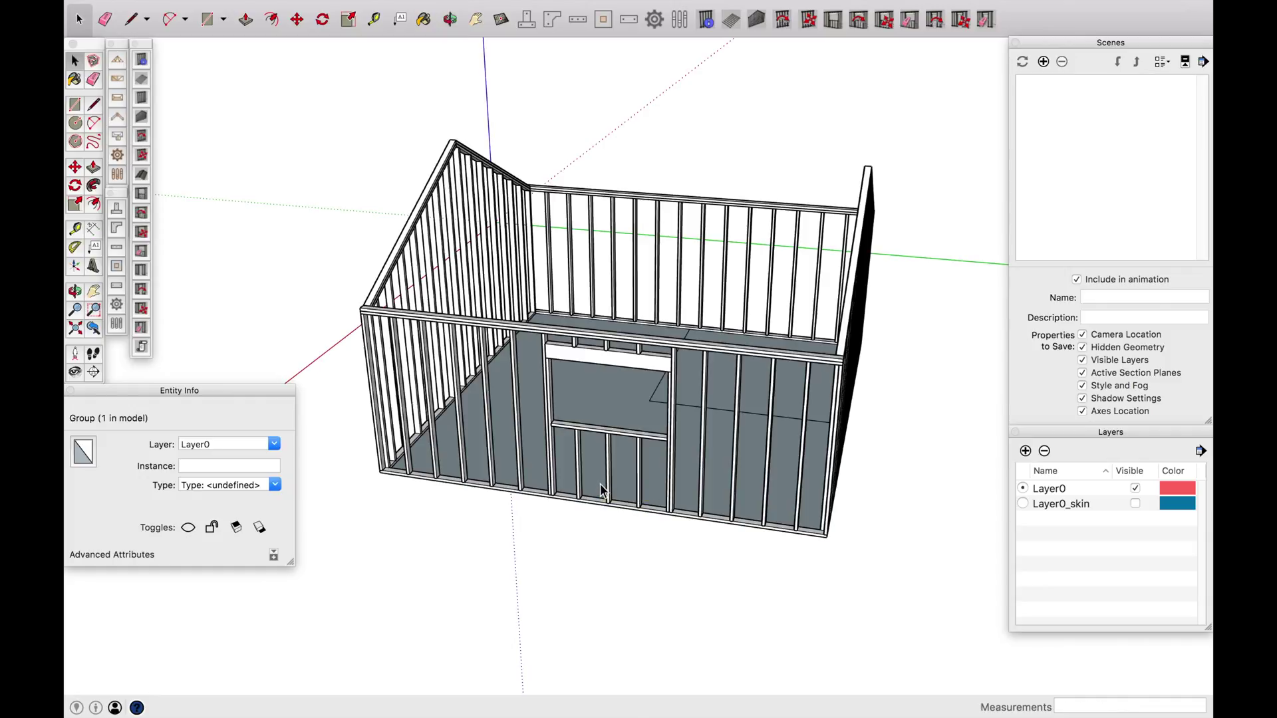
left_click(603, 217)
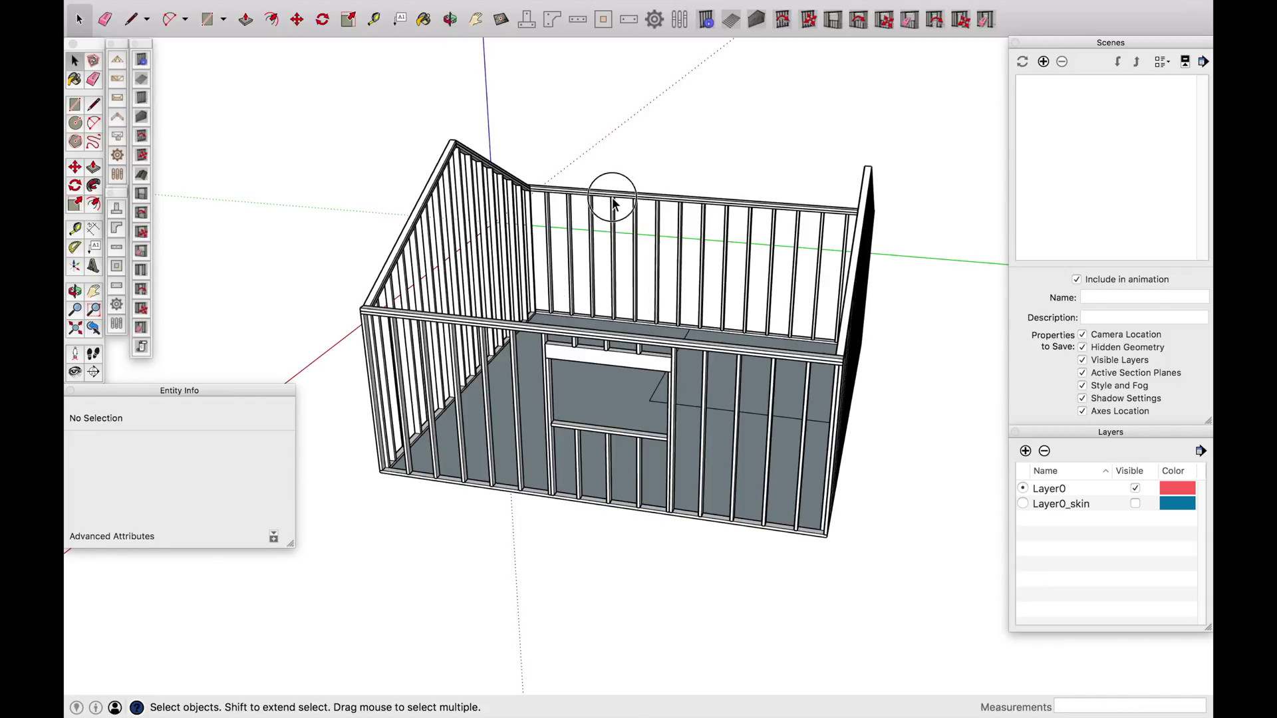
- Frame a 3'-wide, 80-inch door opening in the back wall
left_click(144, 273)
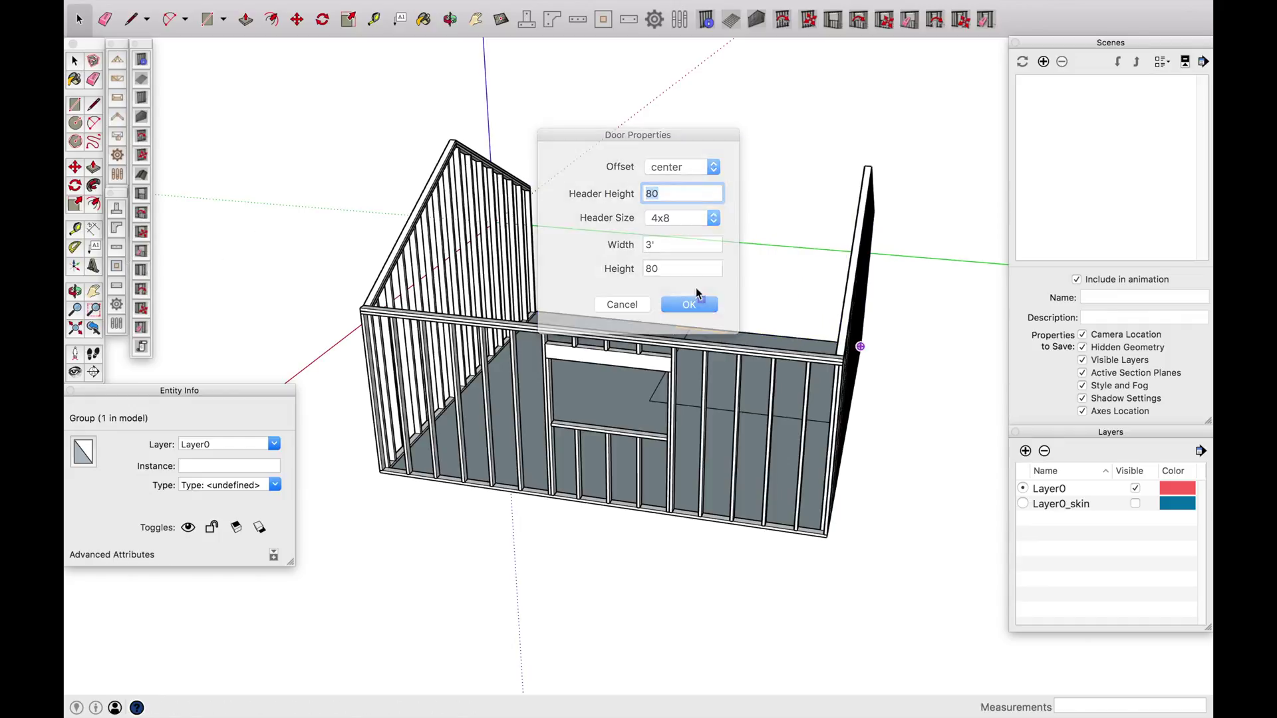
left_click(689, 304)
left_click(672, 274)
- Select the front wall frame for another door opening
middle_click_drag(688, 334, 749, 293)
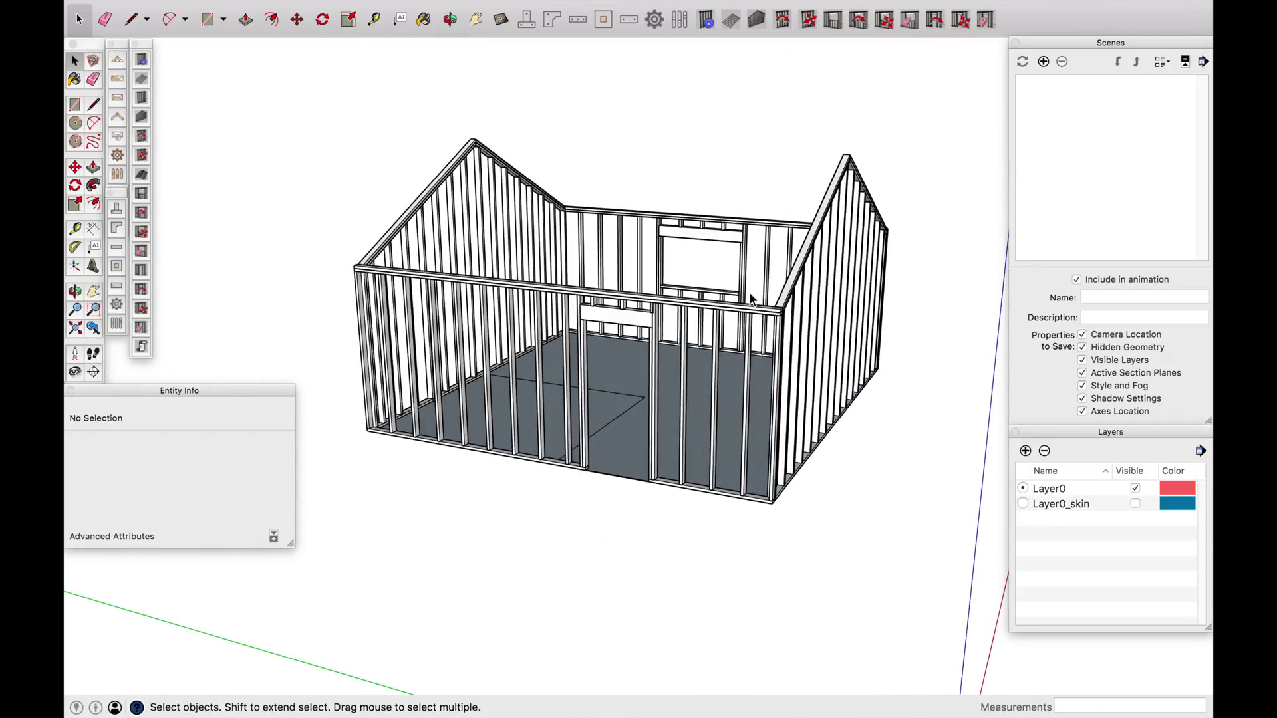
left_click(583, 344)
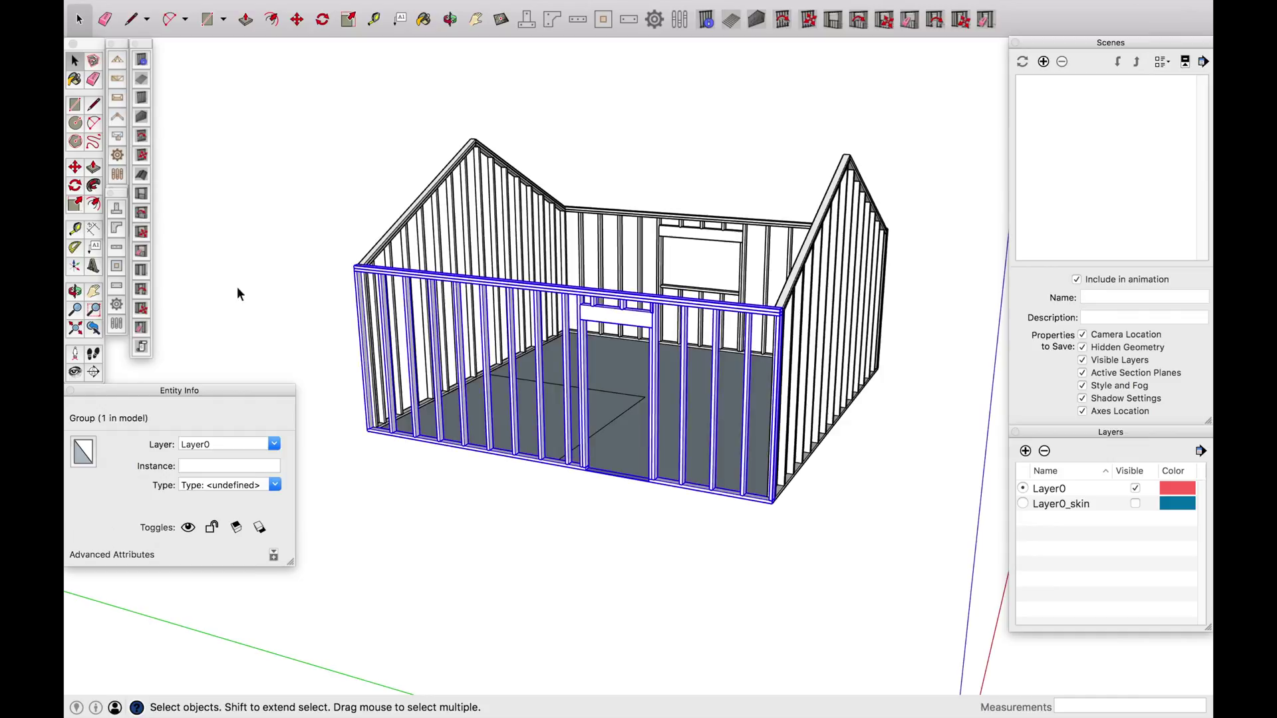
left_click(143, 296)
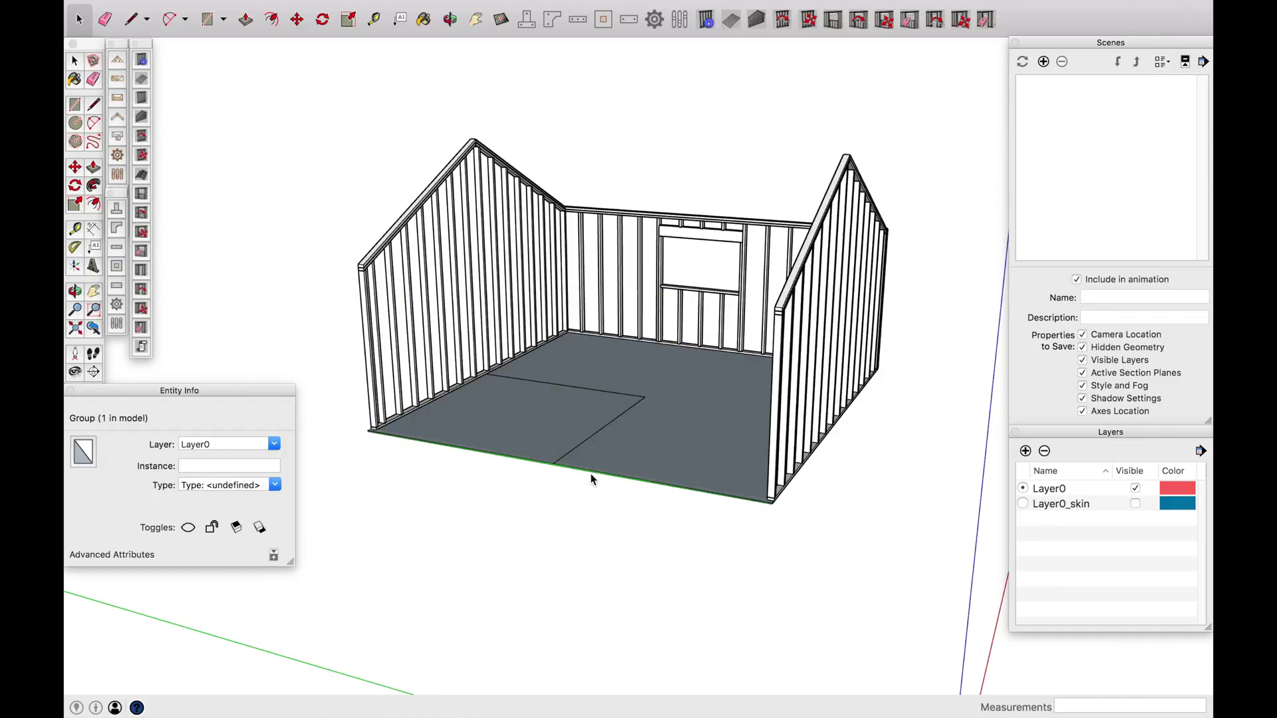
- Place a door on the front floor edge and change its width to 4'
middle_click_drag(590, 479, 648, 534)
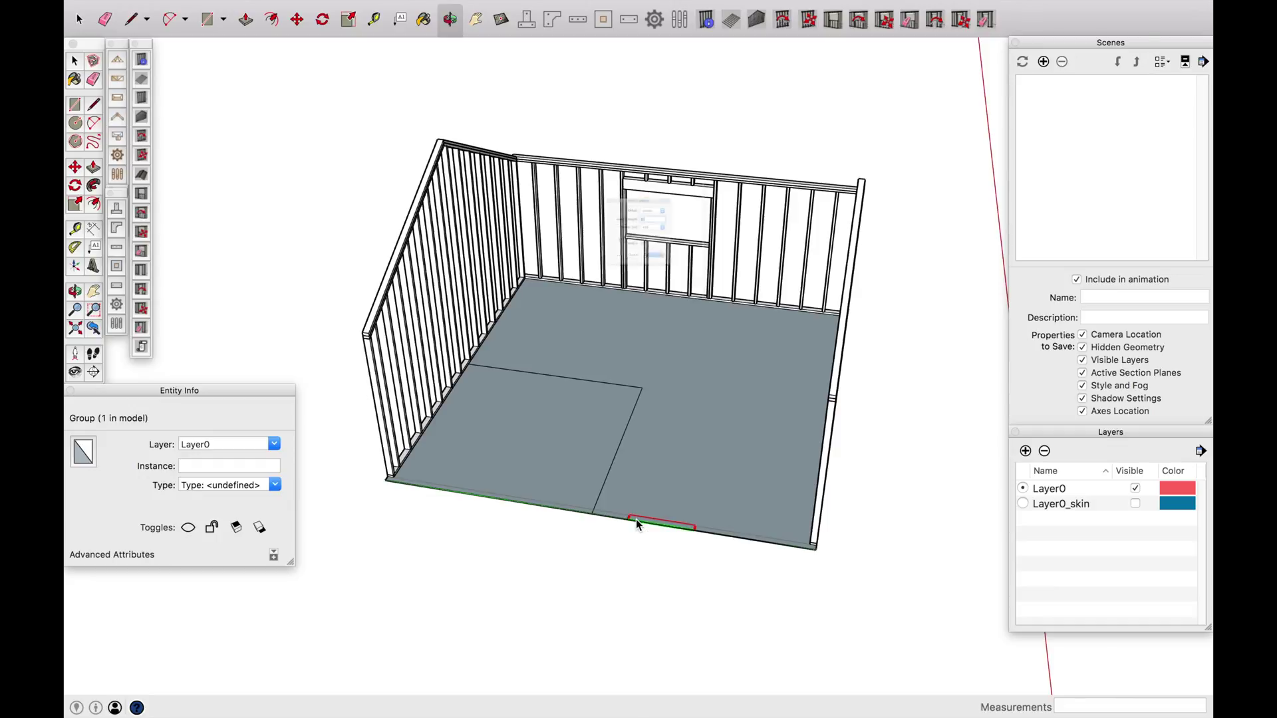
left_click(636, 520)
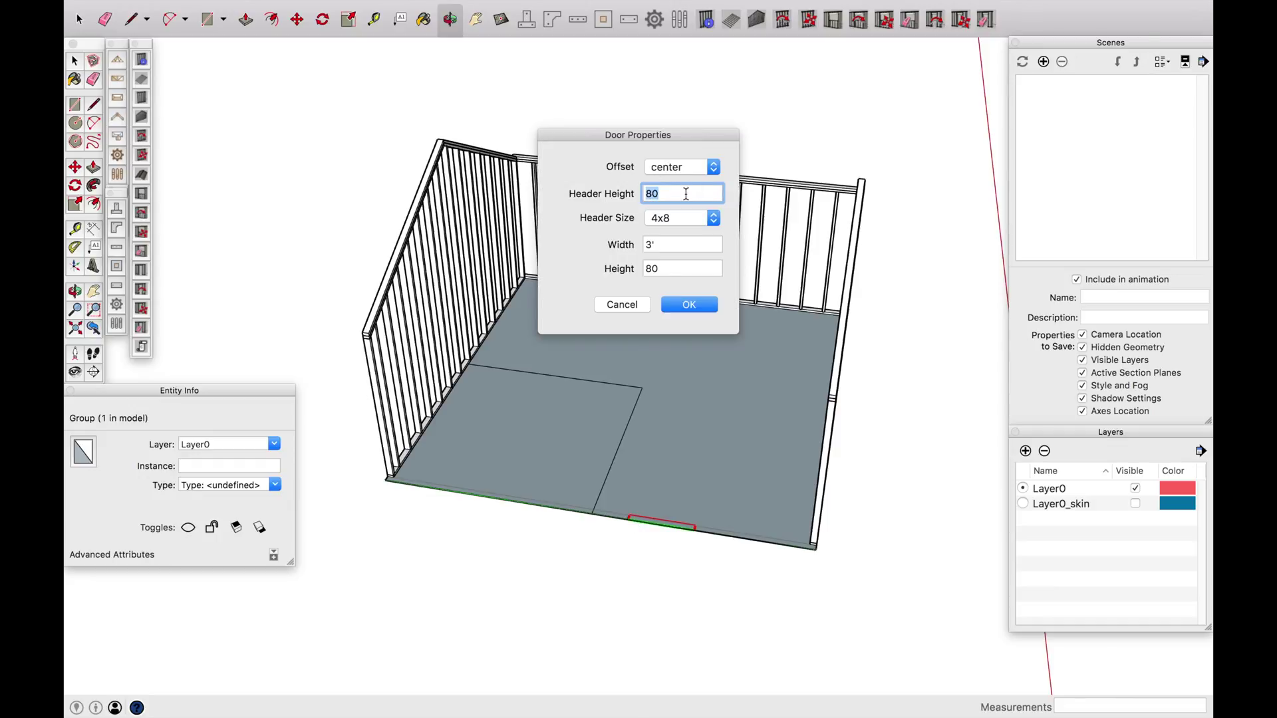
left_click(676, 244)
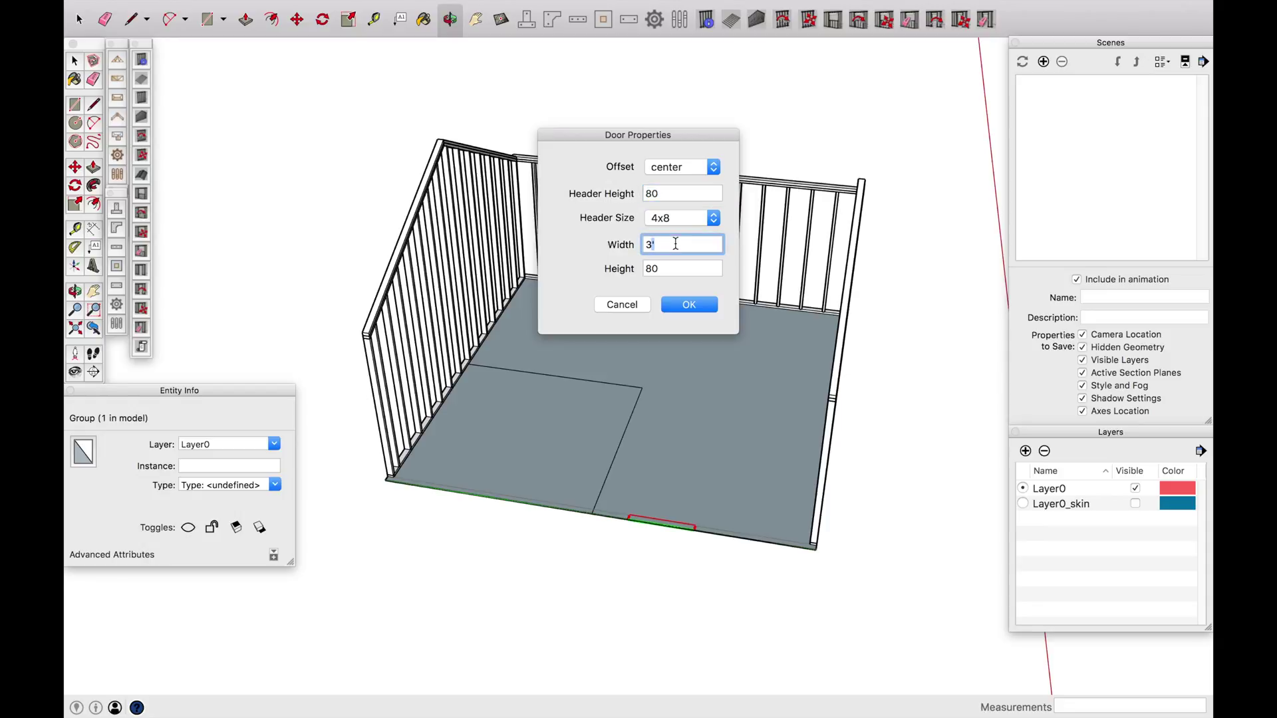
key("BackSpace")
type("4'")
key("Return")
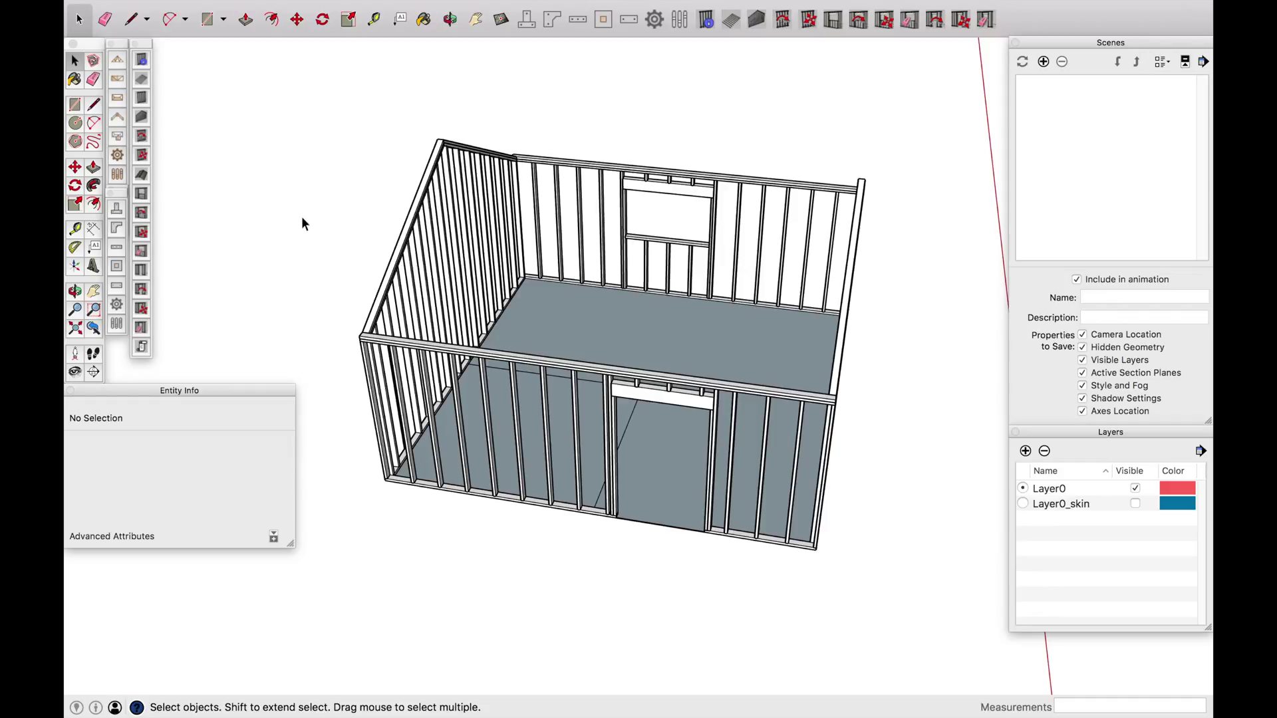
- Re-place the 4' door opening nearer the front wall's left end
left_click(502, 360)
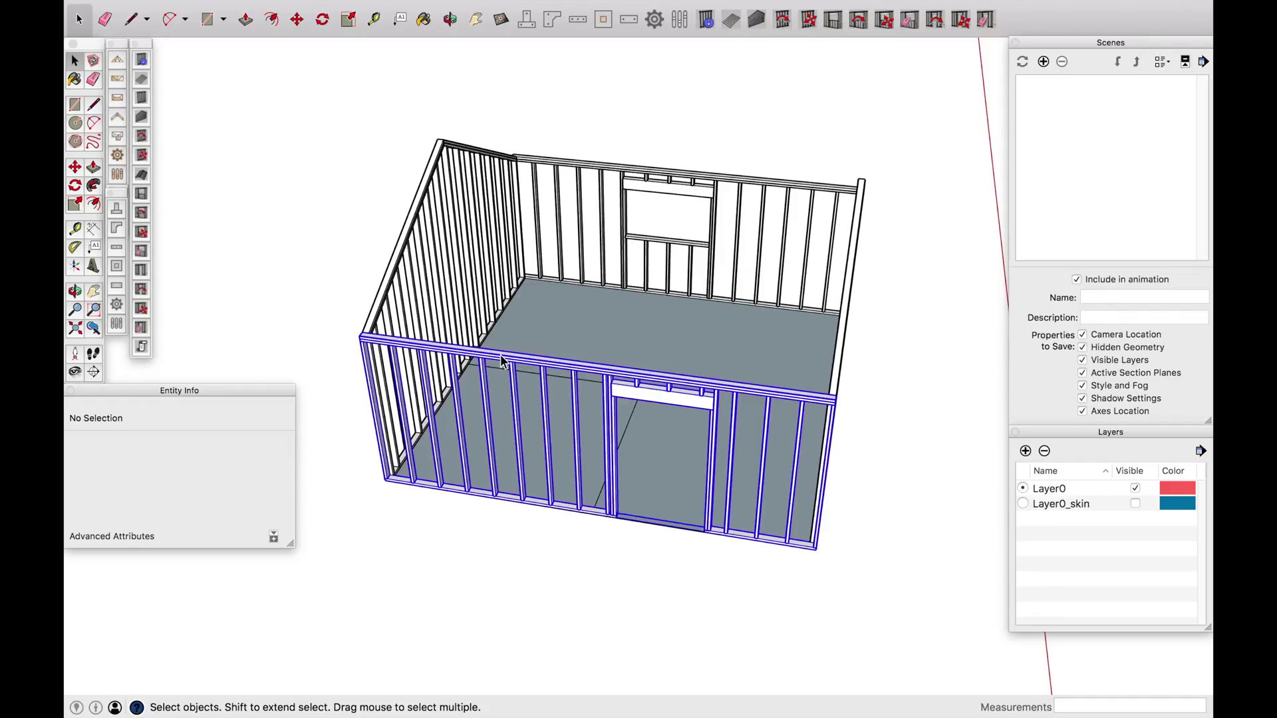
left_click(141, 311)
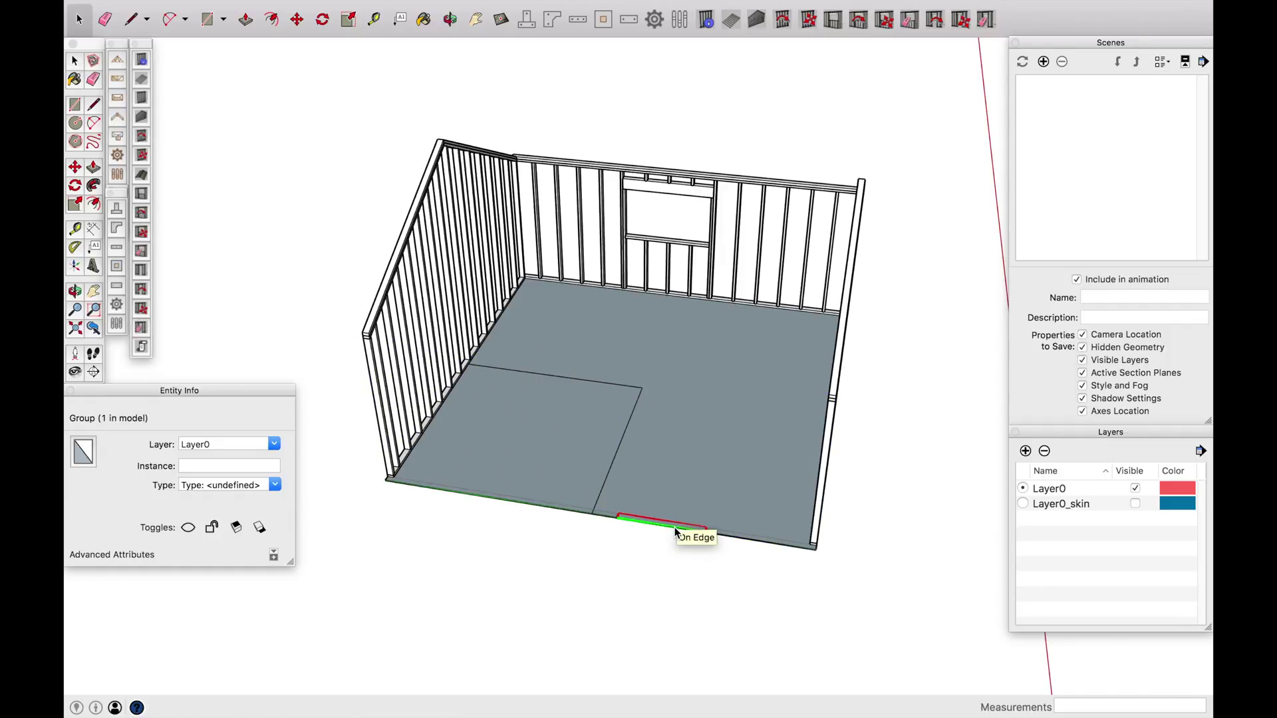
left_click(517, 513)
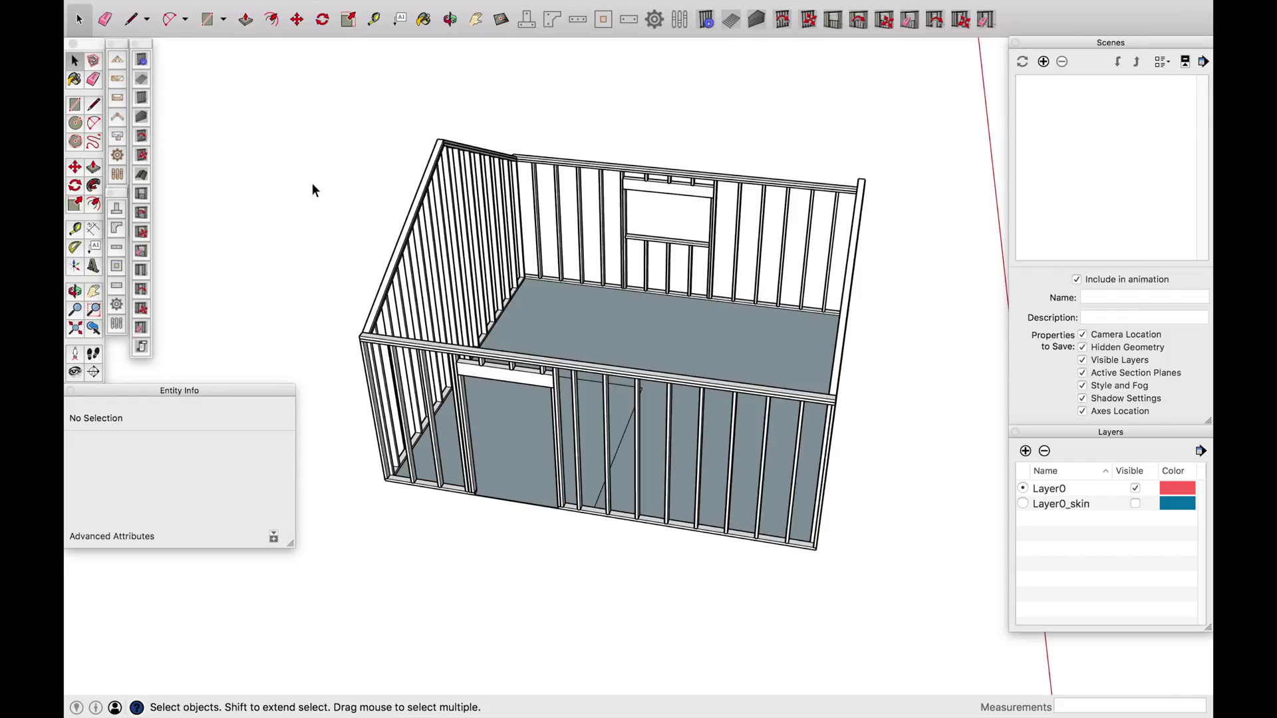
key("o")
mouse_move(293, 148)
left_mouse_down()
mouse_move(712, 92)
mouse_move(498, 210)
mouse_move(439, 279)
mouse_move(370, 222)
mouse_move(333, 129)
mouse_move(274, 142)
left_mouse_up()
key("space")
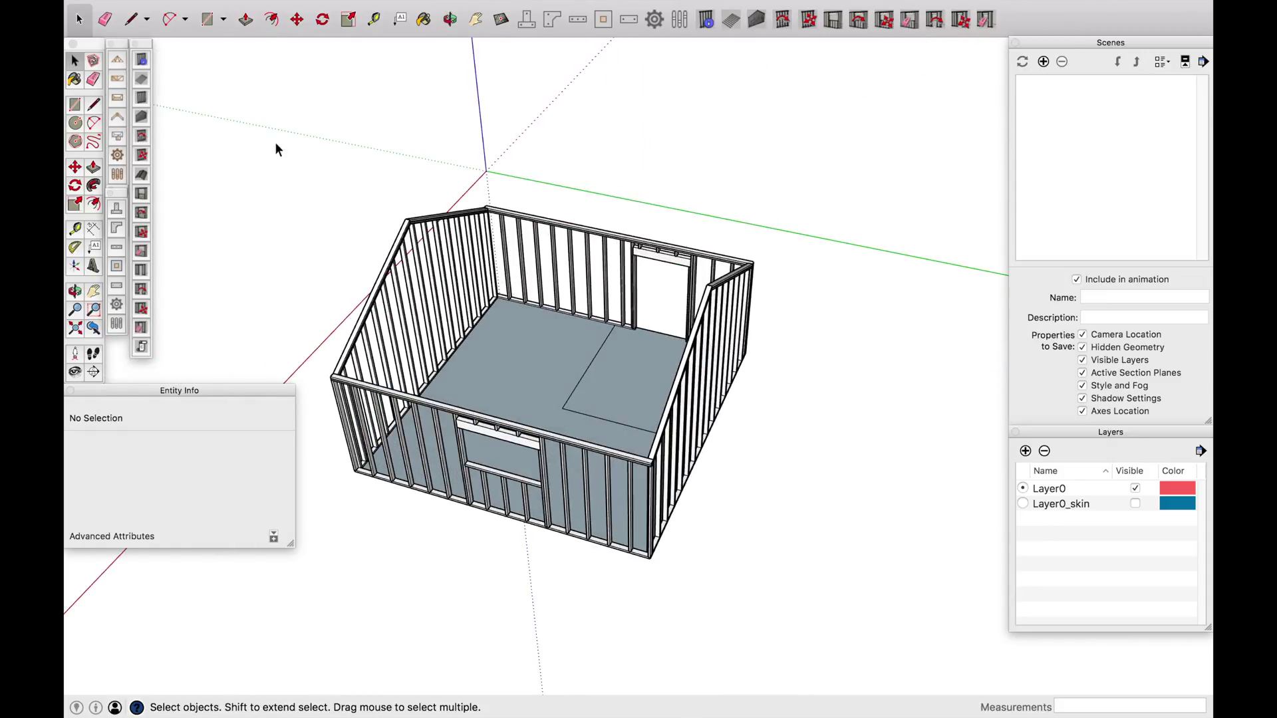
- Select all four wall frame groups: left, front, right and back
double_click(415, 293)
left_click(415, 292)
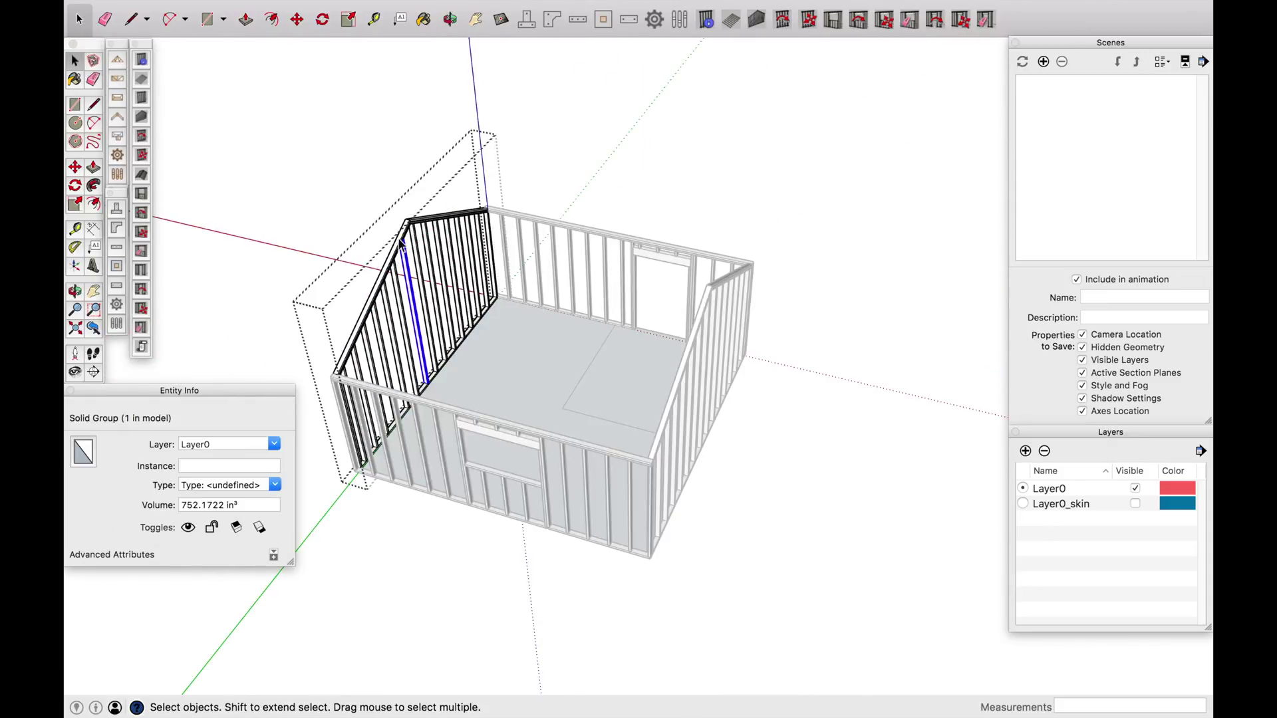
key("Escape")
left_click(422, 346)
left_click(433, 422, "shift")
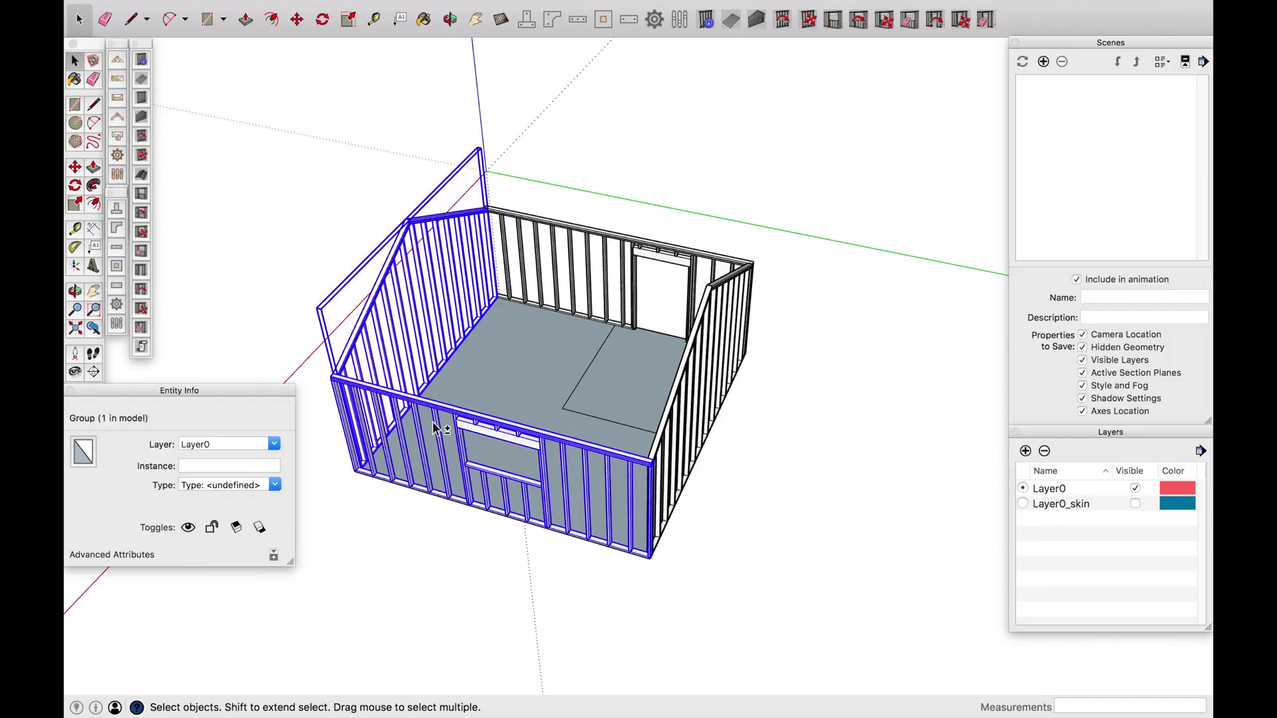
left_click(689, 413, "shift")
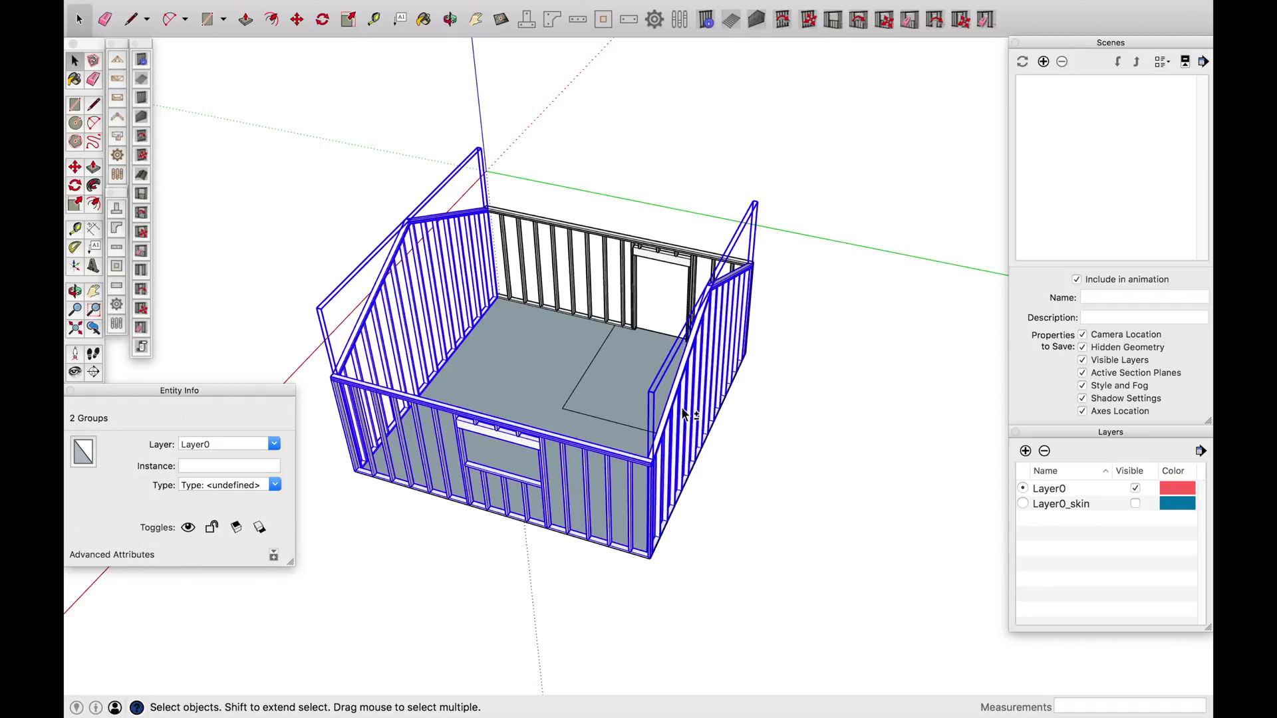
left_click(596, 246, "shift")
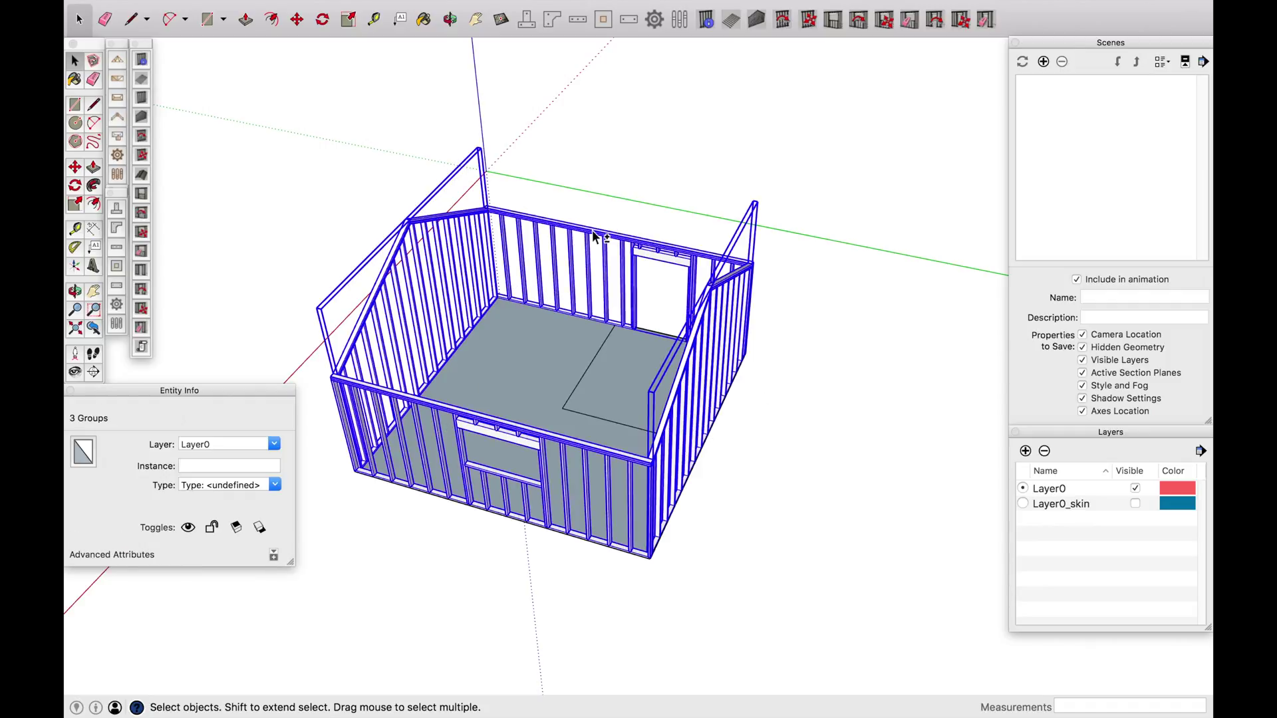
- Put the selected walls on a new layer named Ext Walls
left_click(226, 447)
type("Ext")
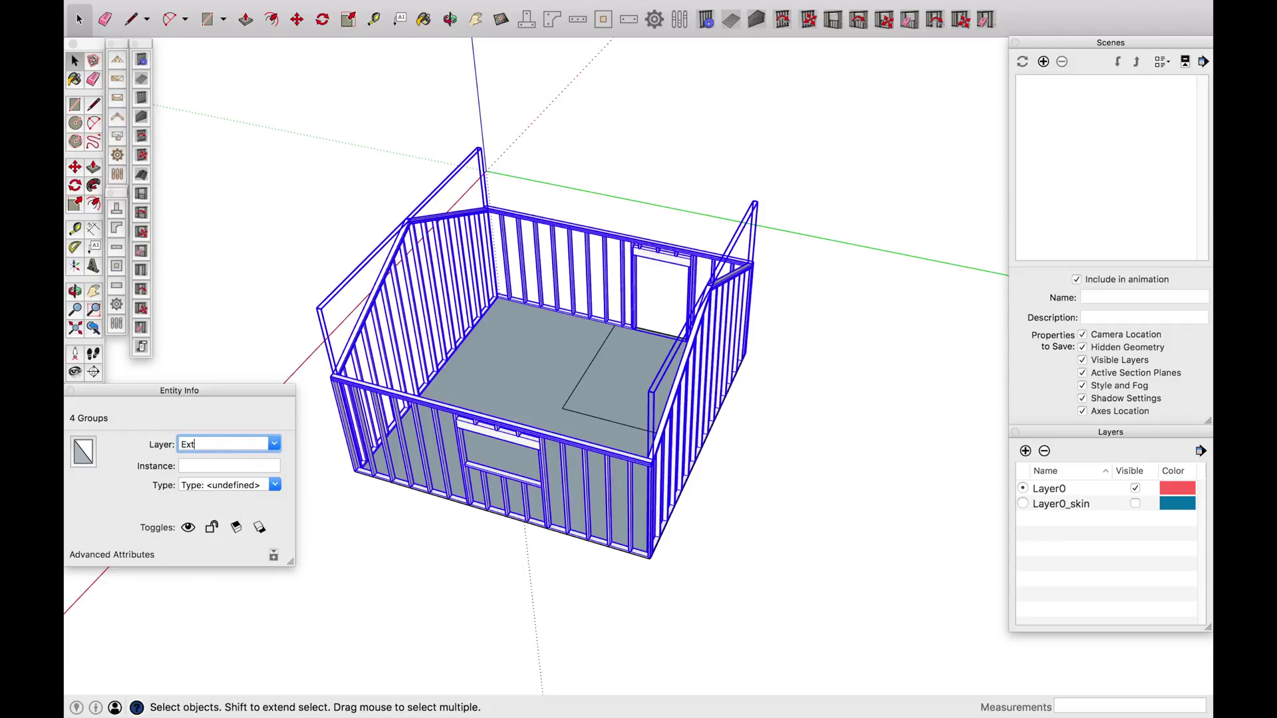
type(" Walls")
left_click(838, 521)
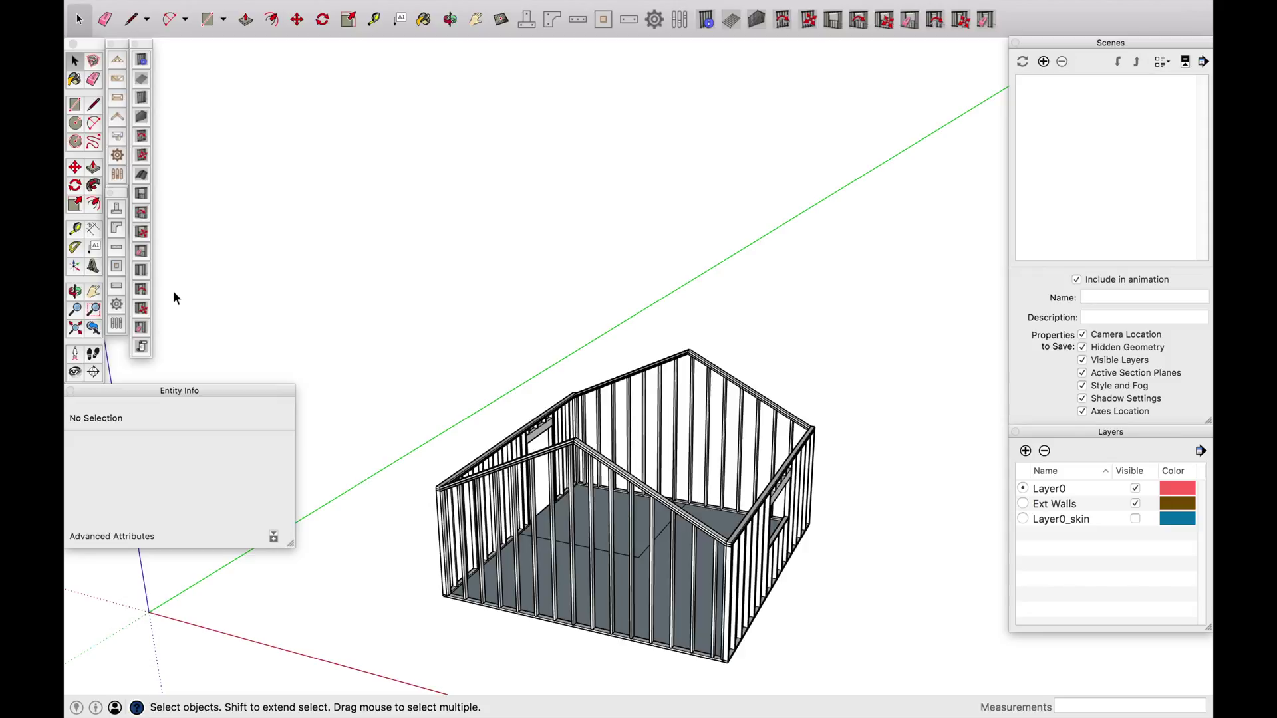
- Confirm gable roof settings: 2x8 lumber, 24 spacing, 6.0 pitch, 18 overhang, 12 rake
left_click(141, 174)
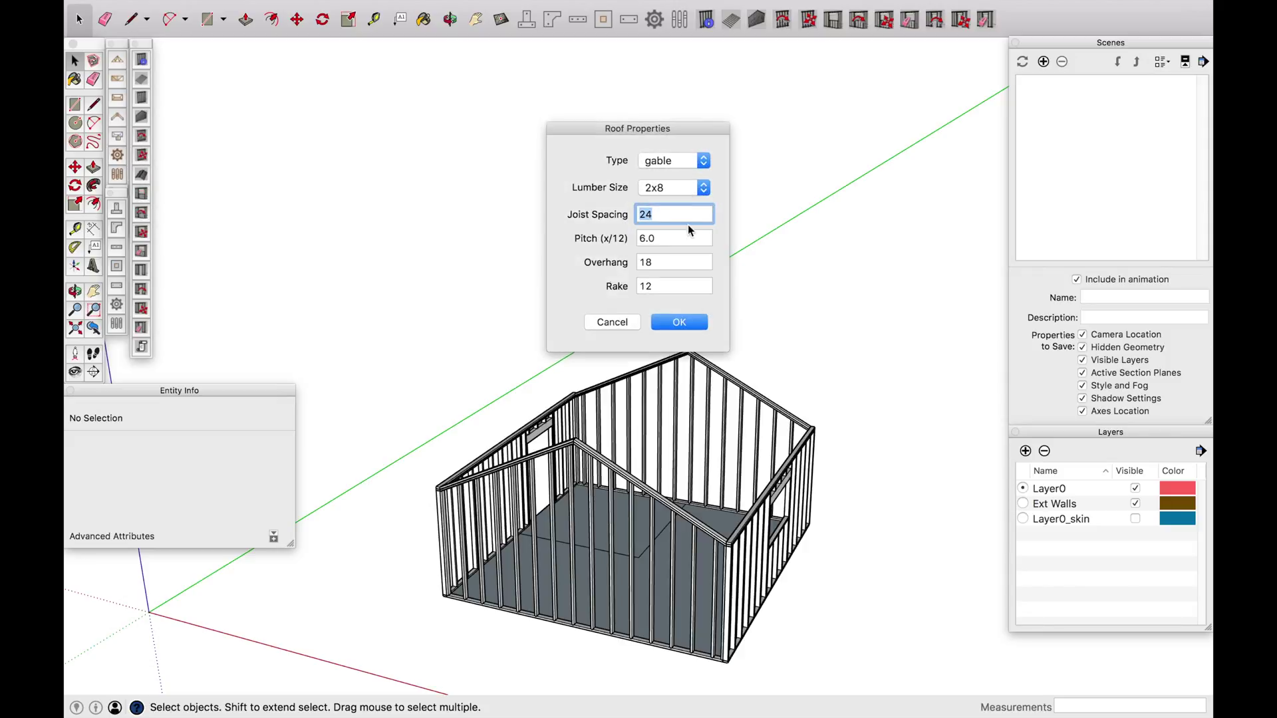
left_click(703, 164)
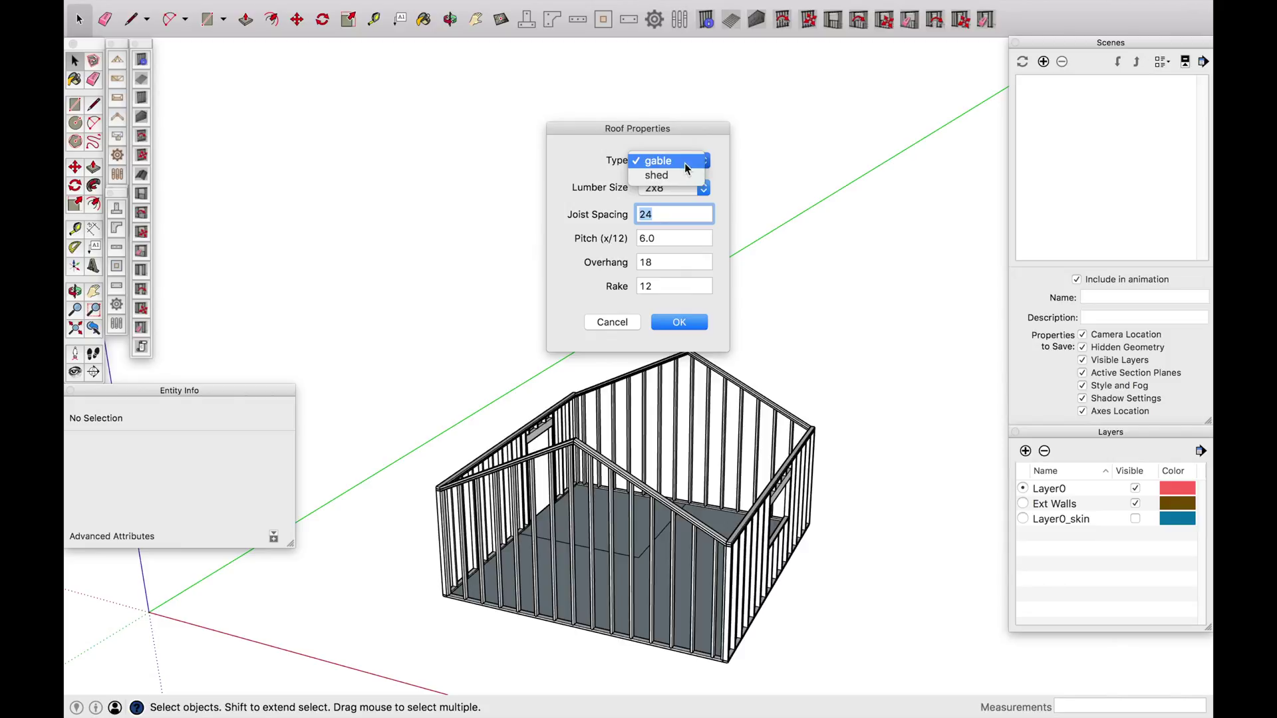
left_click(685, 163)
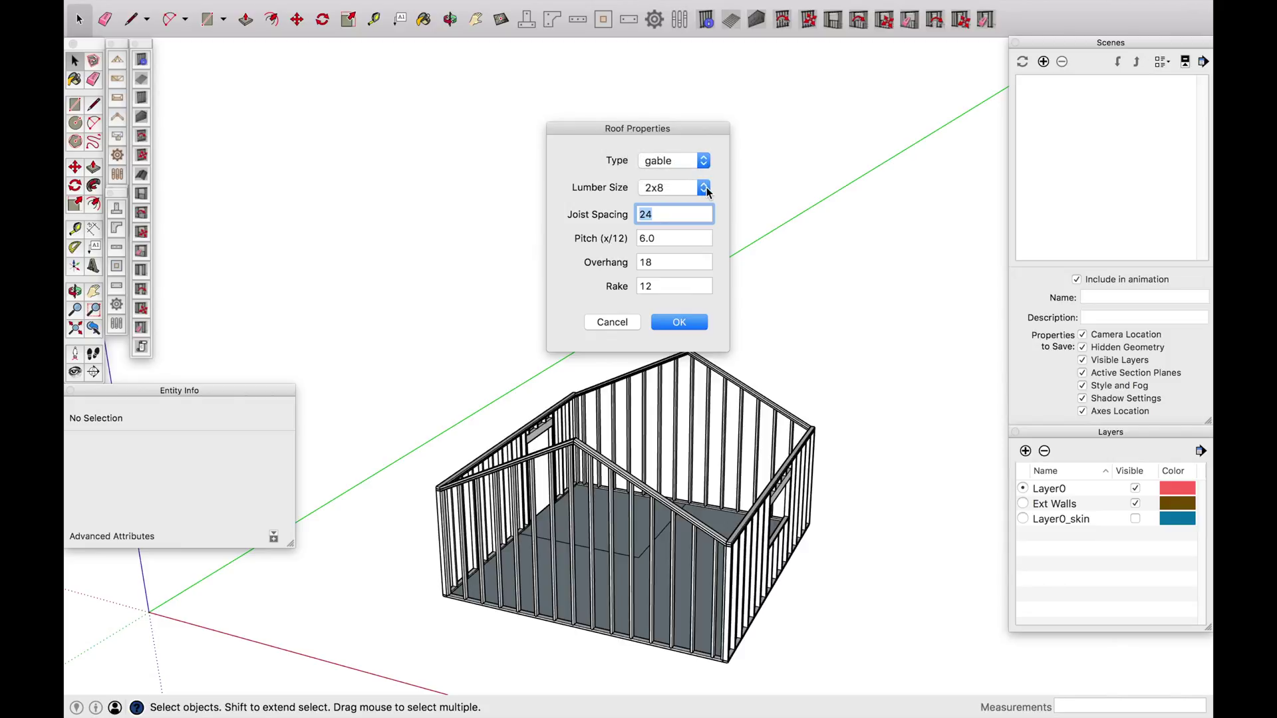
left_click(705, 189)
key("Escape")
left_click(664, 321)
- Pick both front wall-top corners and the back corner to generate the 2x8 rafters
middle_click_drag(482, 419, 652, 476)
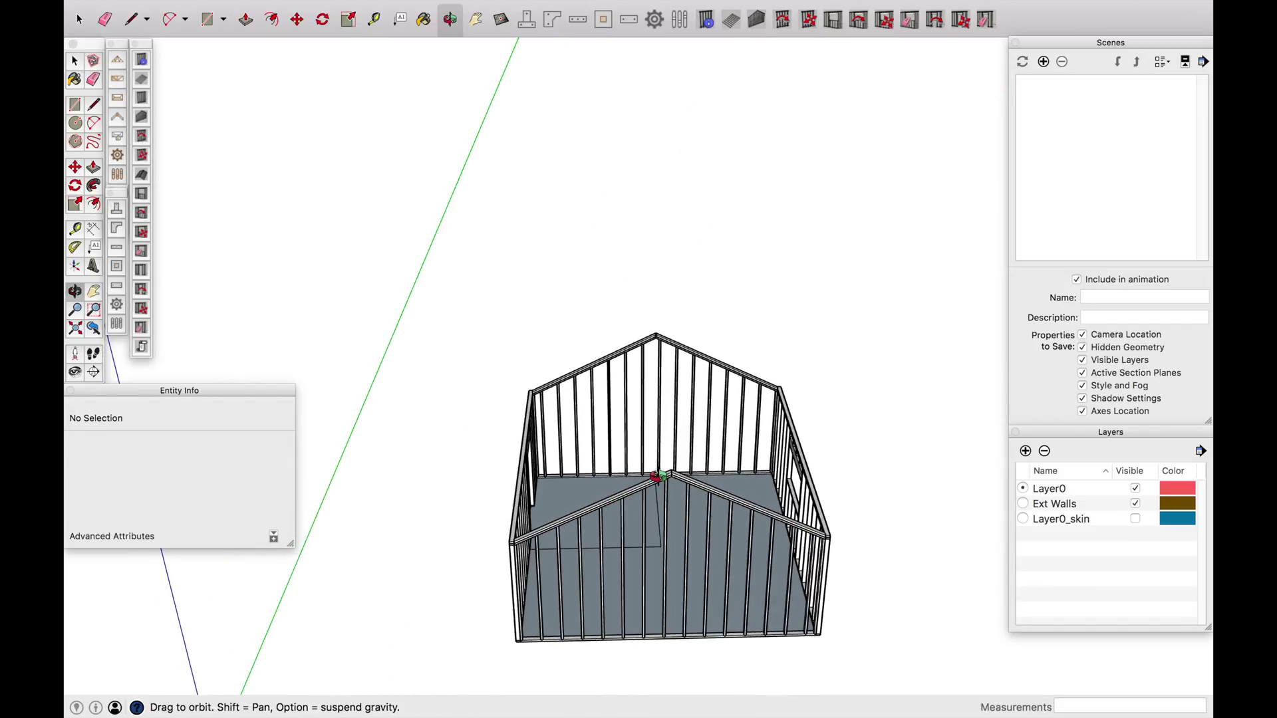
scroll(473, 572, "up", 5)
scroll(474, 572, "up", 2)
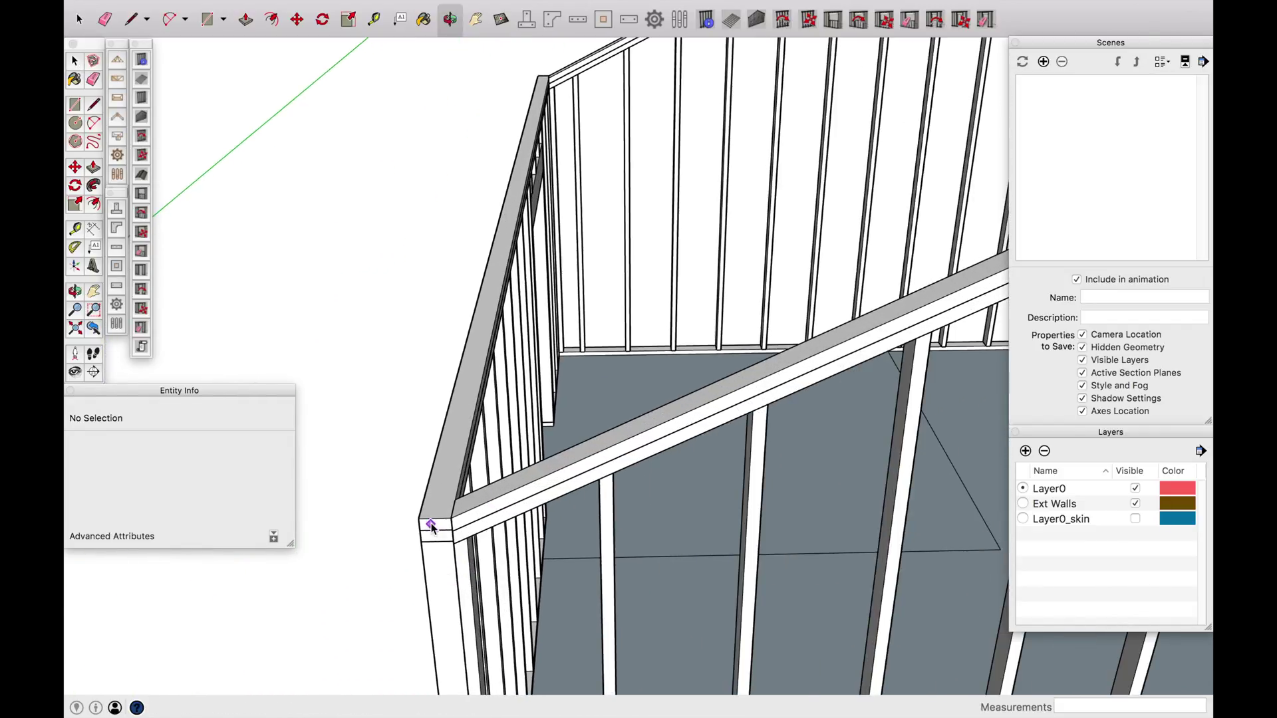
left_click(422, 521)
scroll(511, 521, "down", 6)
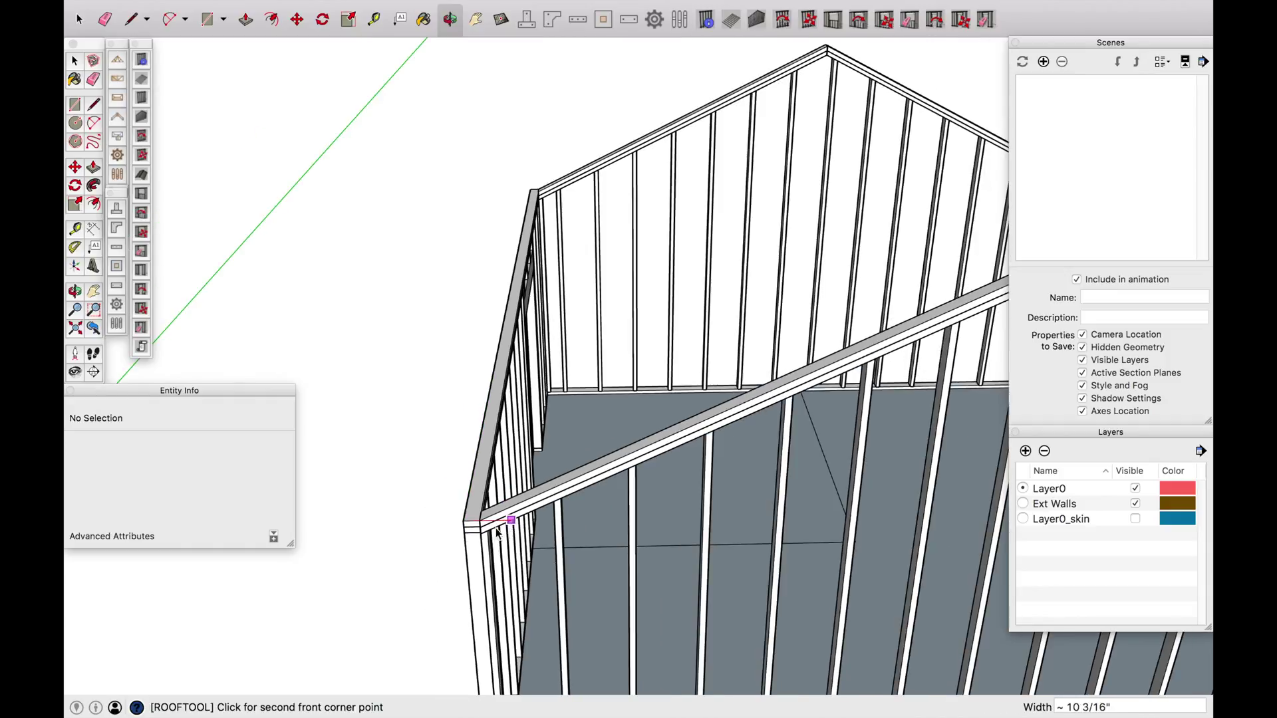
scroll(852, 518, "up", 4)
scroll(852, 519, "up", 2)
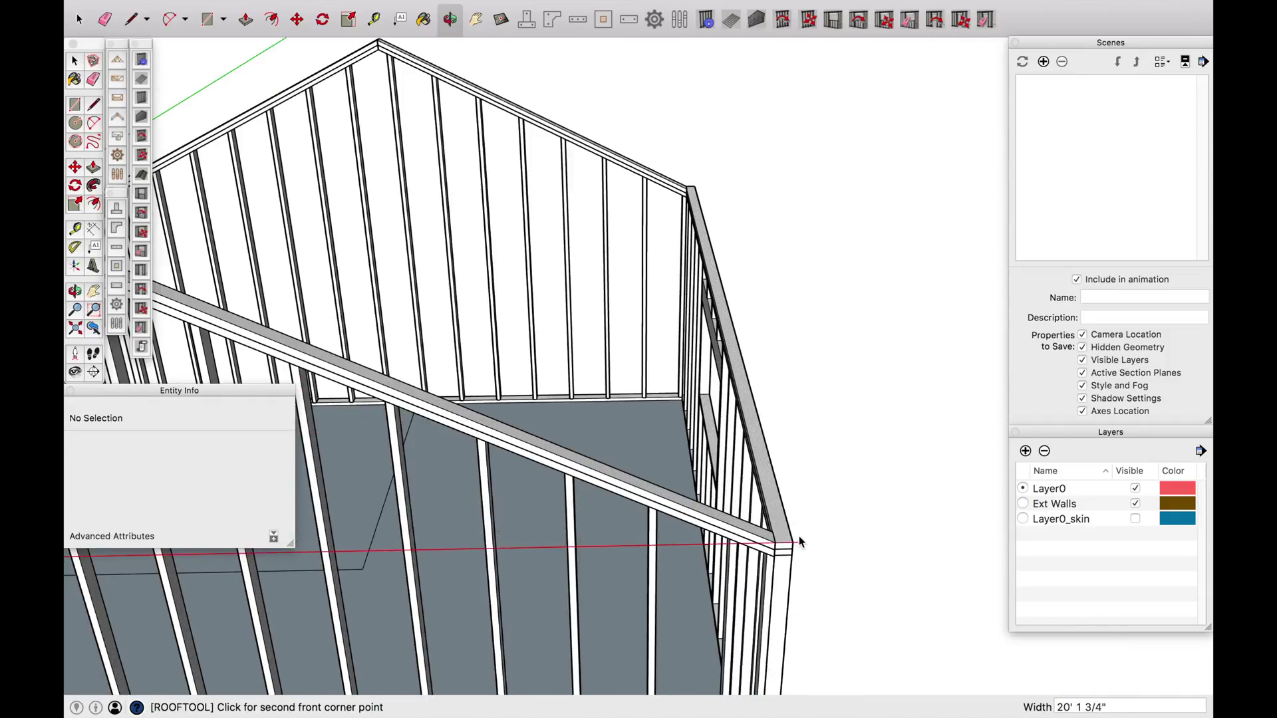
left_click(791, 543)
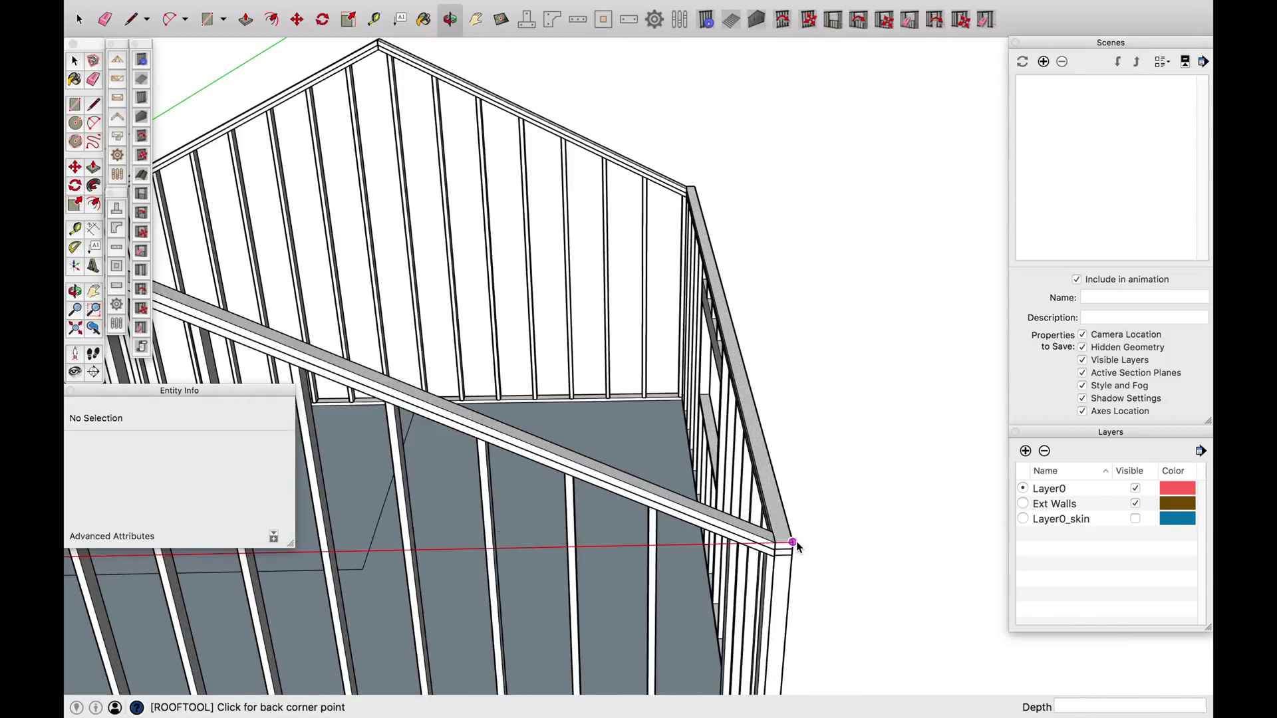
left_click(690, 189)
scroll(755, 461, "down", 5)
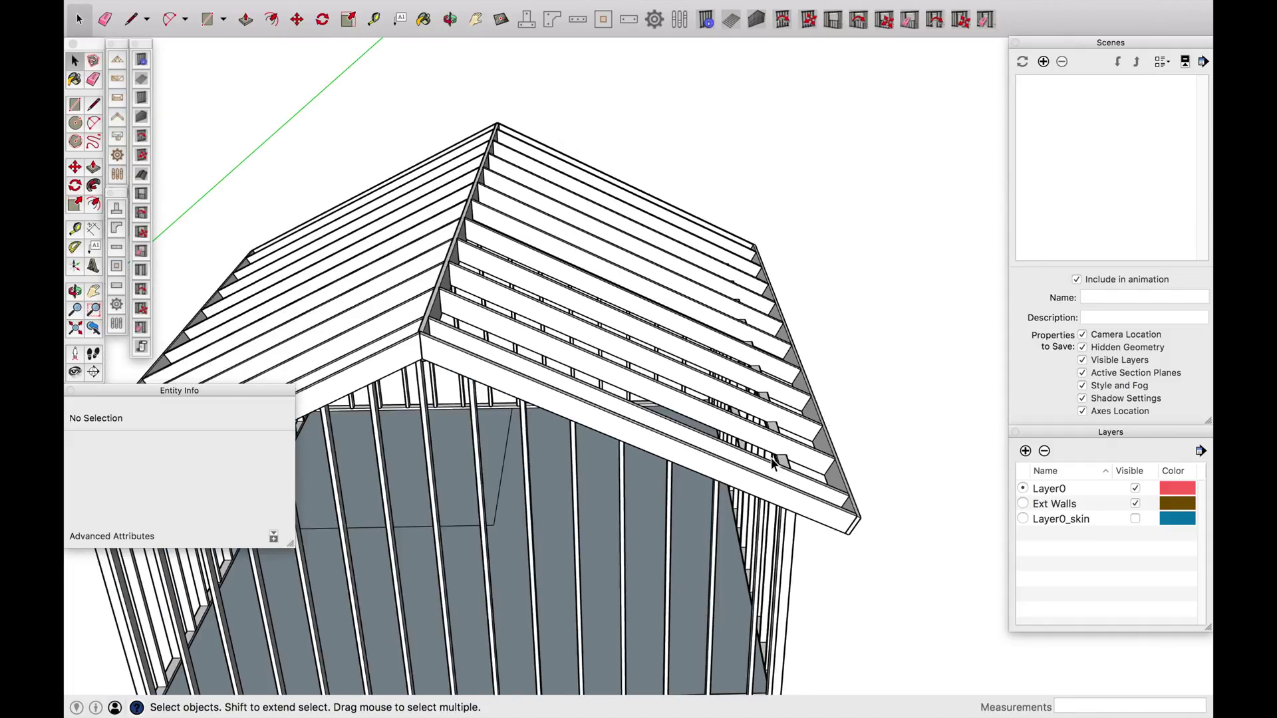
middle_click_drag(615, 505, 739, 232)
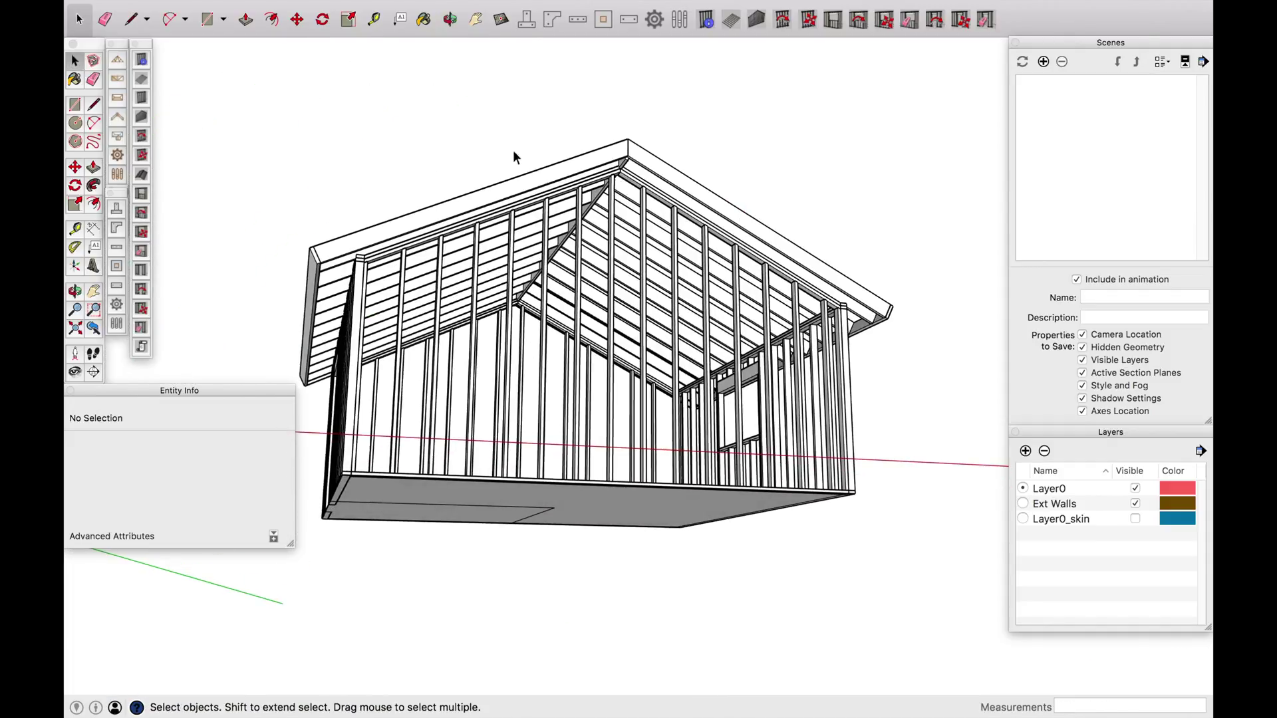
- Select the roof rafter group and type 'Roof Framing' in Entity Info's Layer field
scroll(356, 172, "up", 3)
scroll(356, 172, "up", 2)
scroll(364, 303, "up", 2)
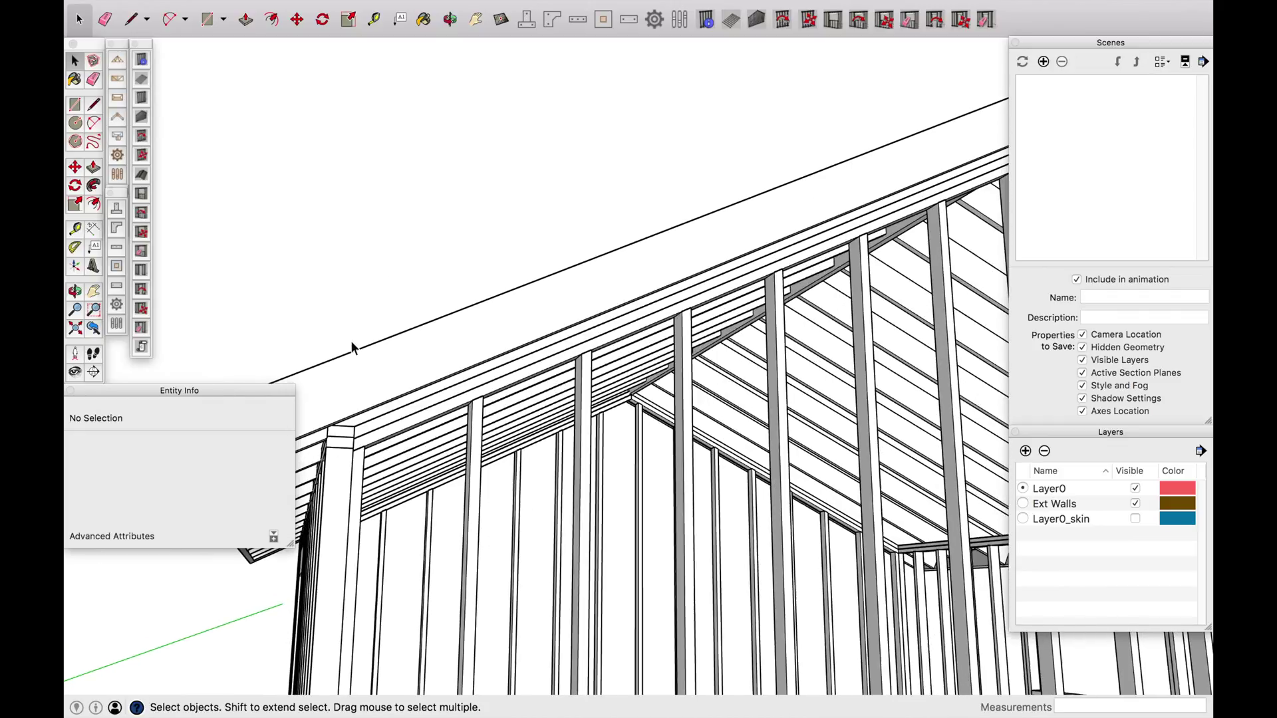
middle_click_drag(350, 348, 272, 313)
scroll(339, 444, "up", 5)
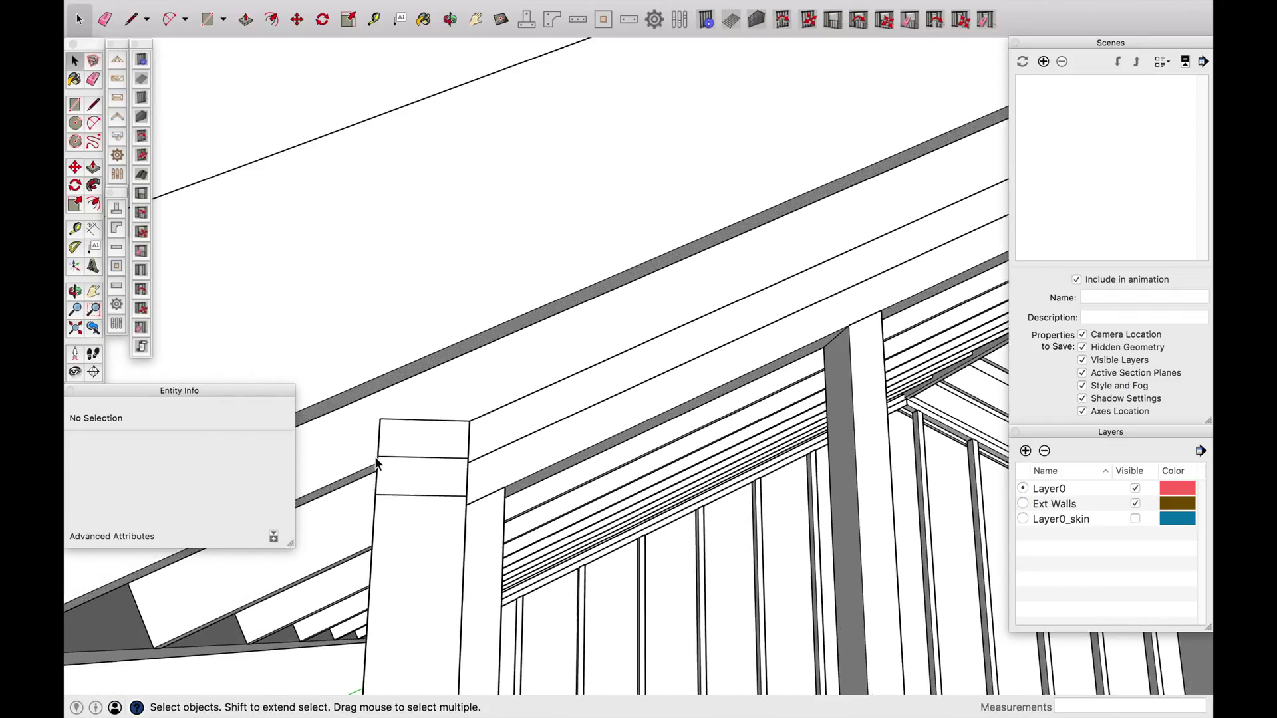
left_click(459, 382)
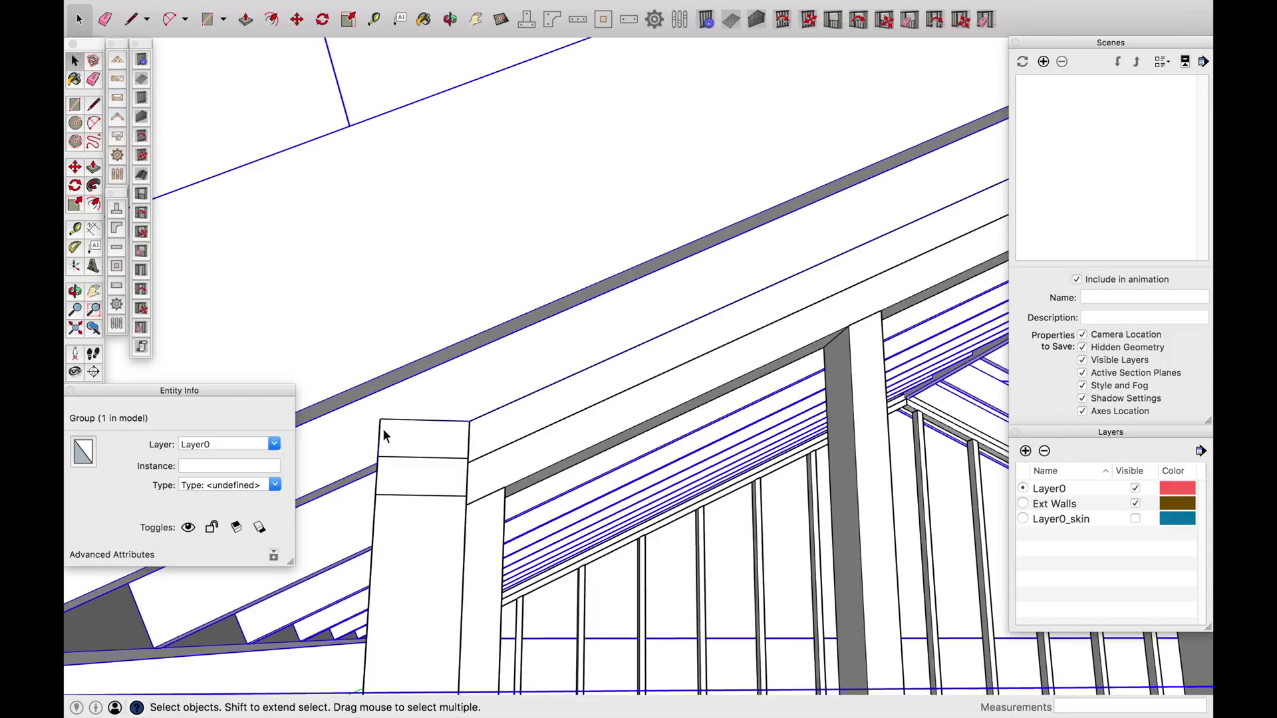
scroll(392, 455, "down", 2)
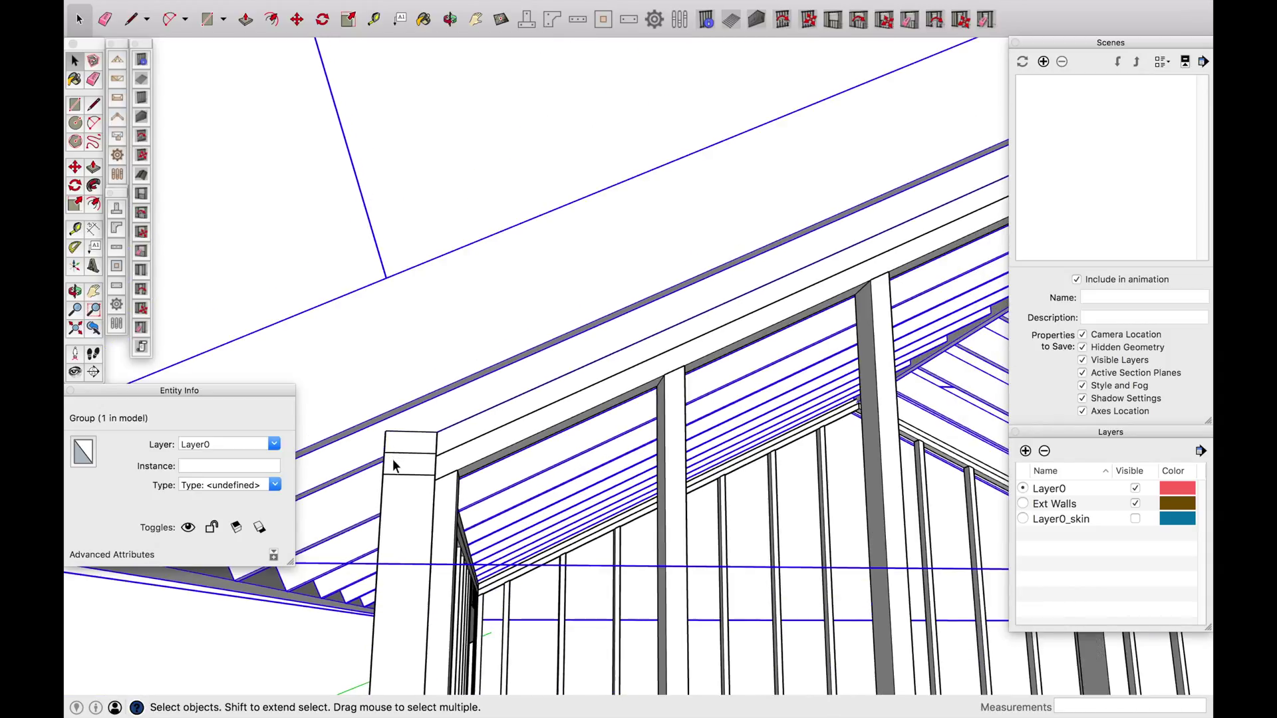
left_click(237, 443)
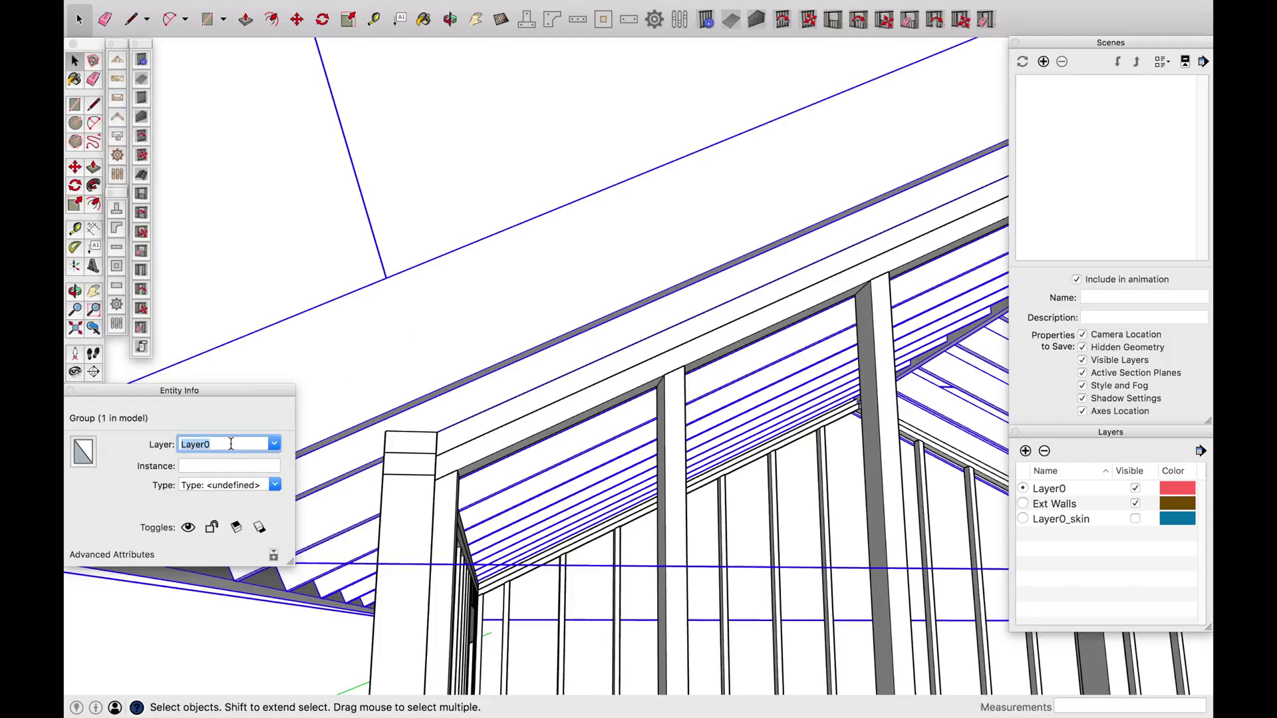
type("Roof Framing")
- Commit the new Roof Framing layer and orbit out to view the whole framed house
left_click(444, 146)
mouse_move(444, 146)
middle_mouse_down()
mouse_move(521, 148)
mouse_move(318, 379)
mouse_move(484, 419)
mouse_move(536, 362)
mouse_move(836, 387)
mouse_move(760, 317)
mouse_move(764, 281)
middle_mouse_up()
scroll(764, 281, "down", 3)
middle_click_drag(569, 301, 567, 336)
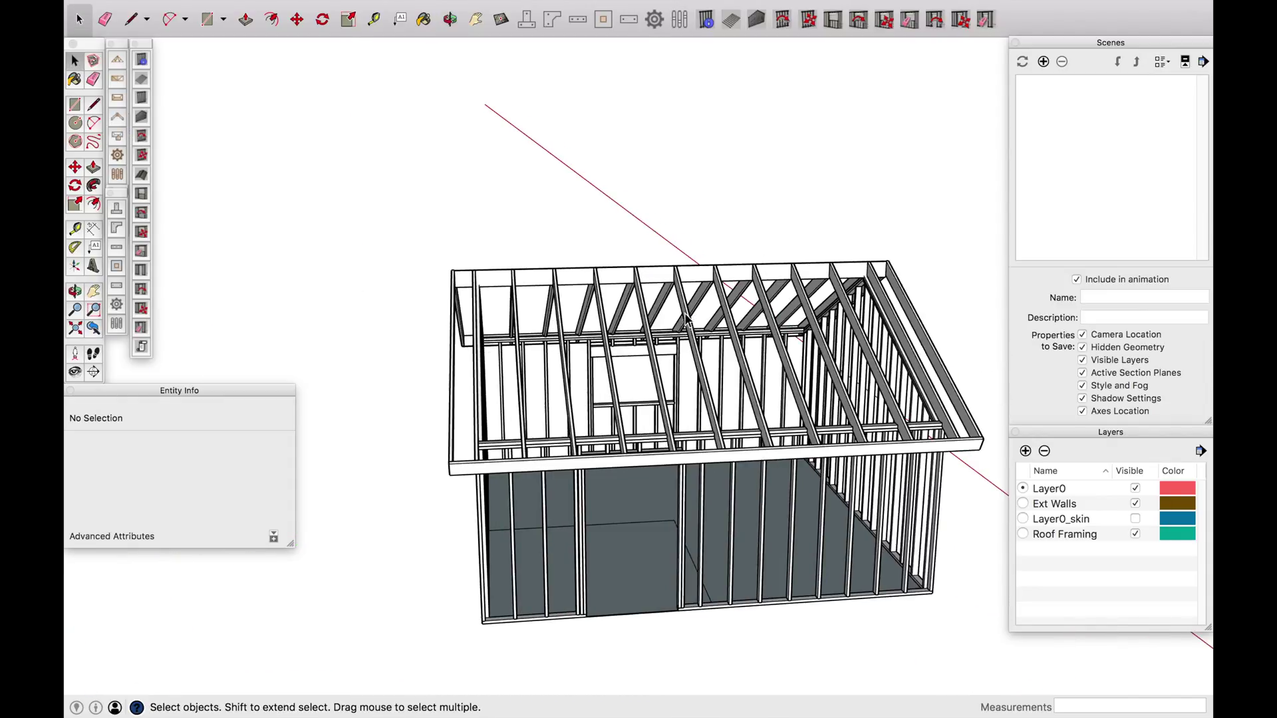
- Orbit around the gable roof from side, front and above, then select the roof framing to check its layer
middle_click_drag(687, 320, 527, 324)
middle_click_drag(419, 321, 543, 318)
scroll(564, 487, "up", 2)
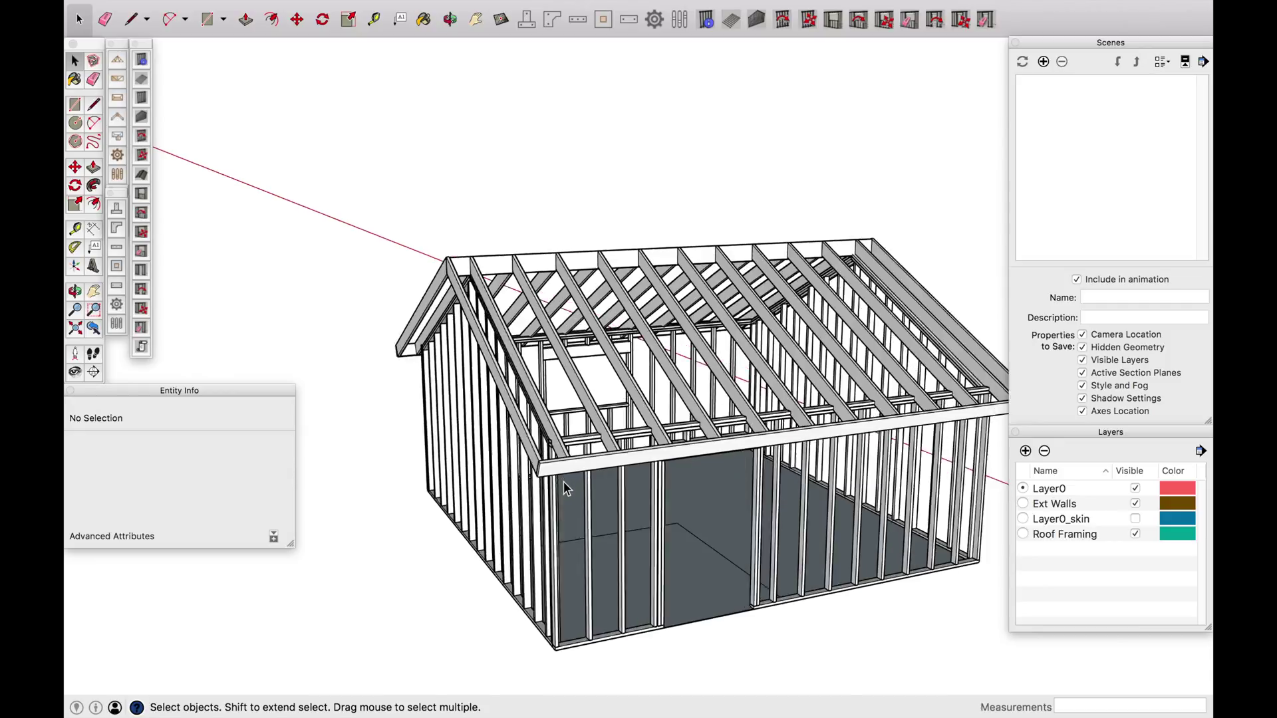
scroll(564, 483, "down", 2)
middle_click_drag(564, 483, 748, 343)
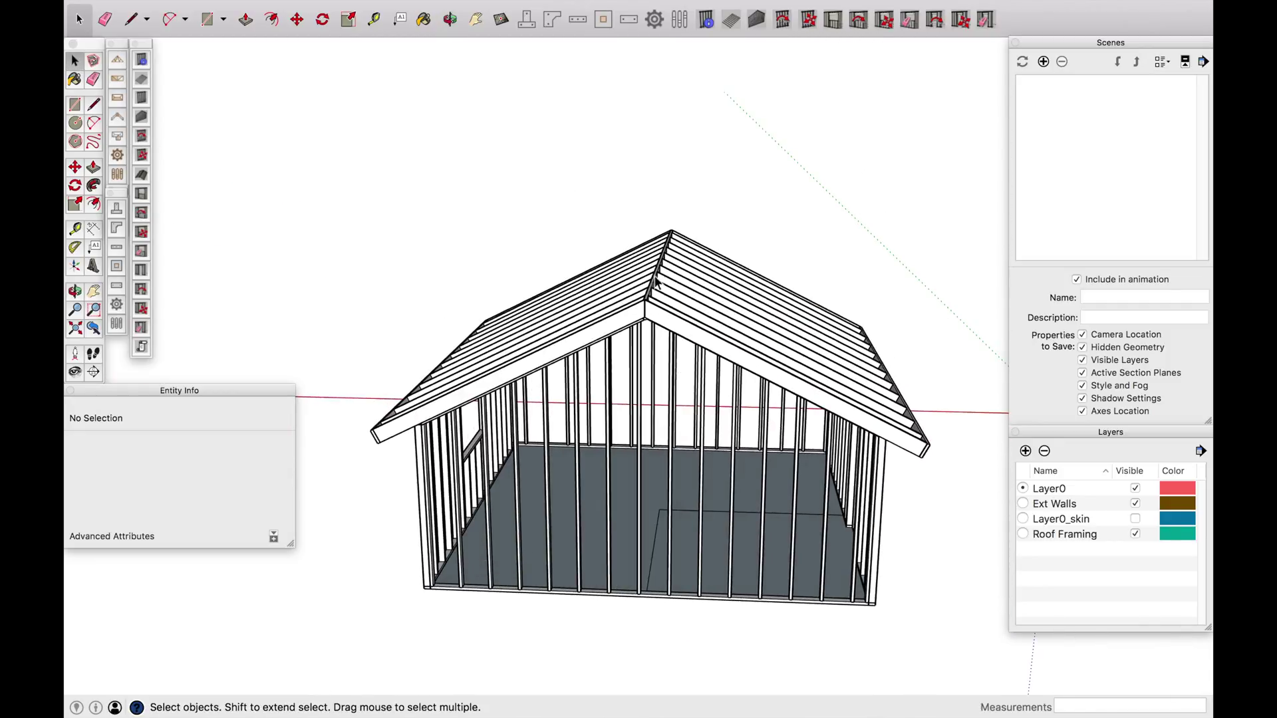
middle_click_drag(556, 261, 880, 353)
left_click(708, 270)
scroll(875, 348, "up", 5)
scroll(888, 377, "up", 2)
scroll(888, 373, "up", 5)
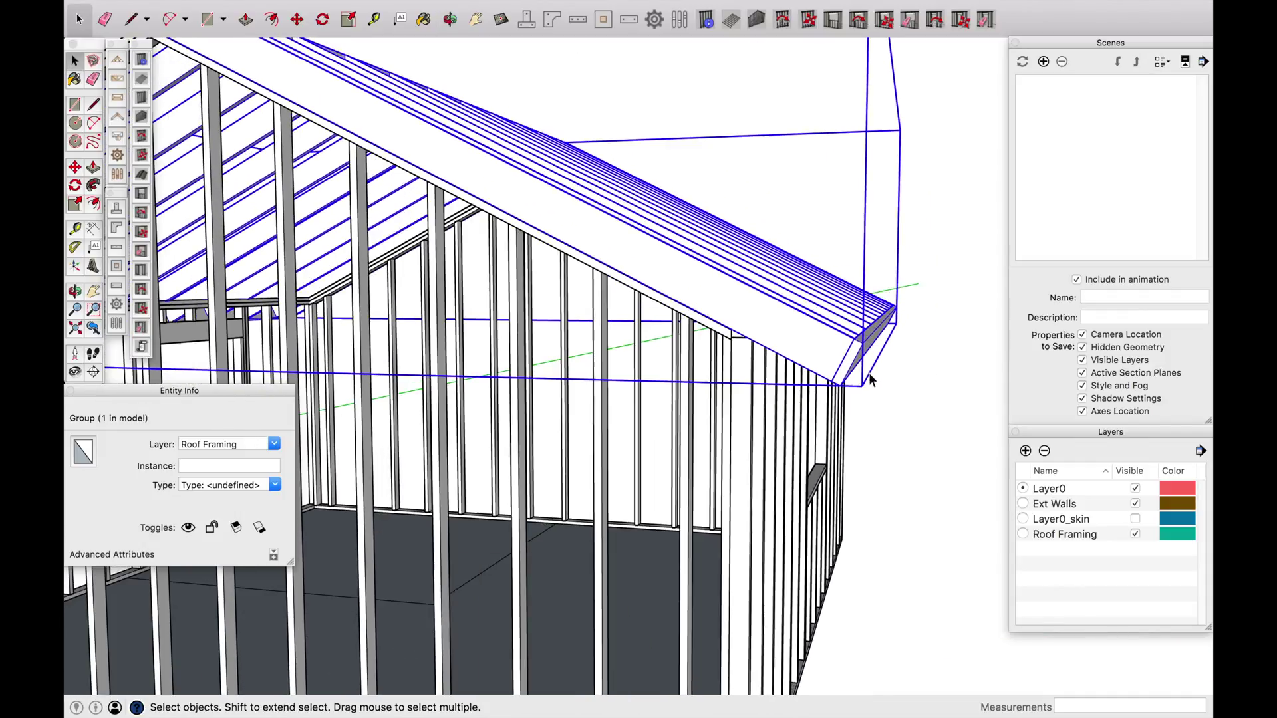
scroll(872, 351, "down", 6)
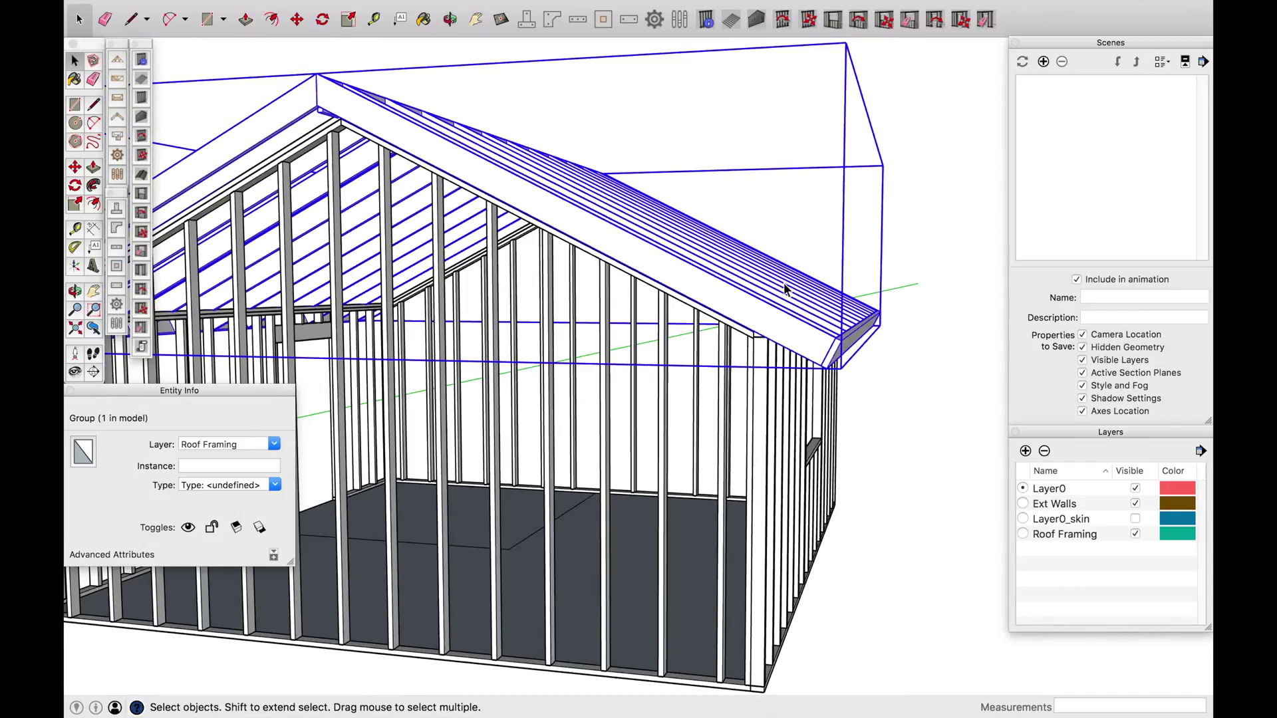
middle_click_drag(562, 295, 599, 346)
scroll(731, 345, "down", 4)
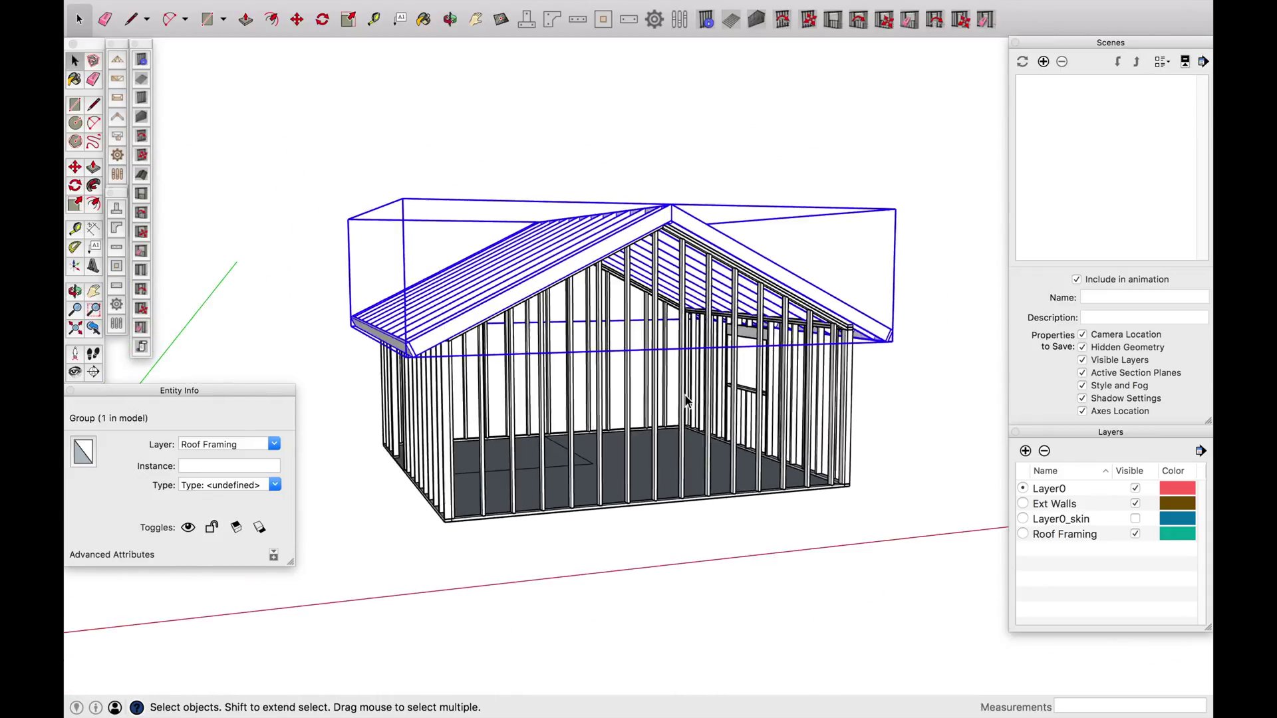
middle_click_drag(917, 306, 928, 378)
key("space")
scroll(632, 454, "up", 8)
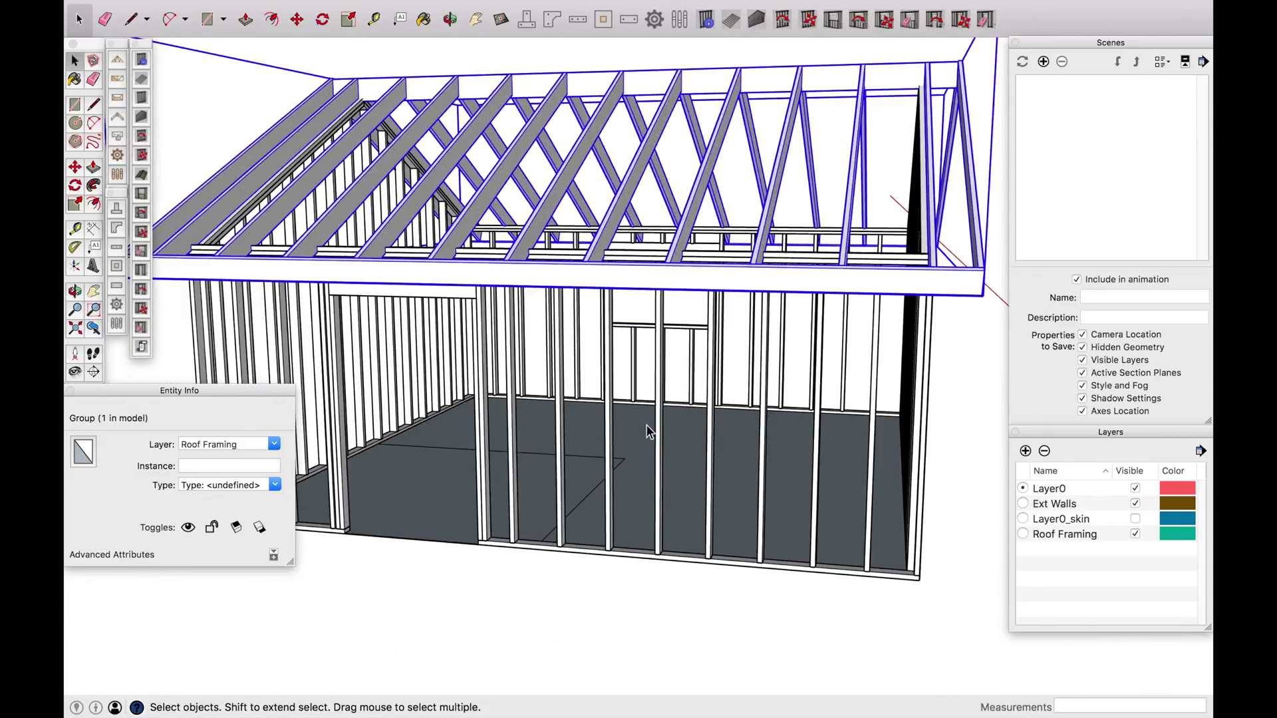
left_click(661, 428)
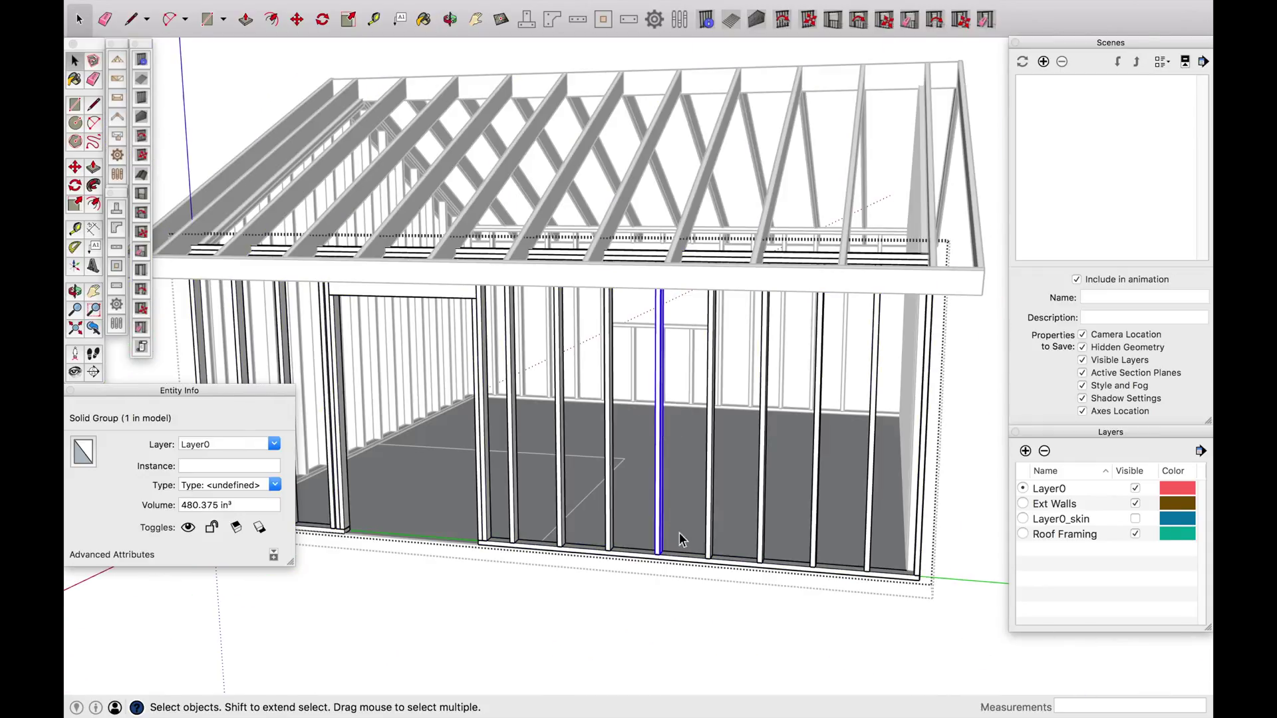
left_click(661, 585)
scroll(666, 545, "down", 5)
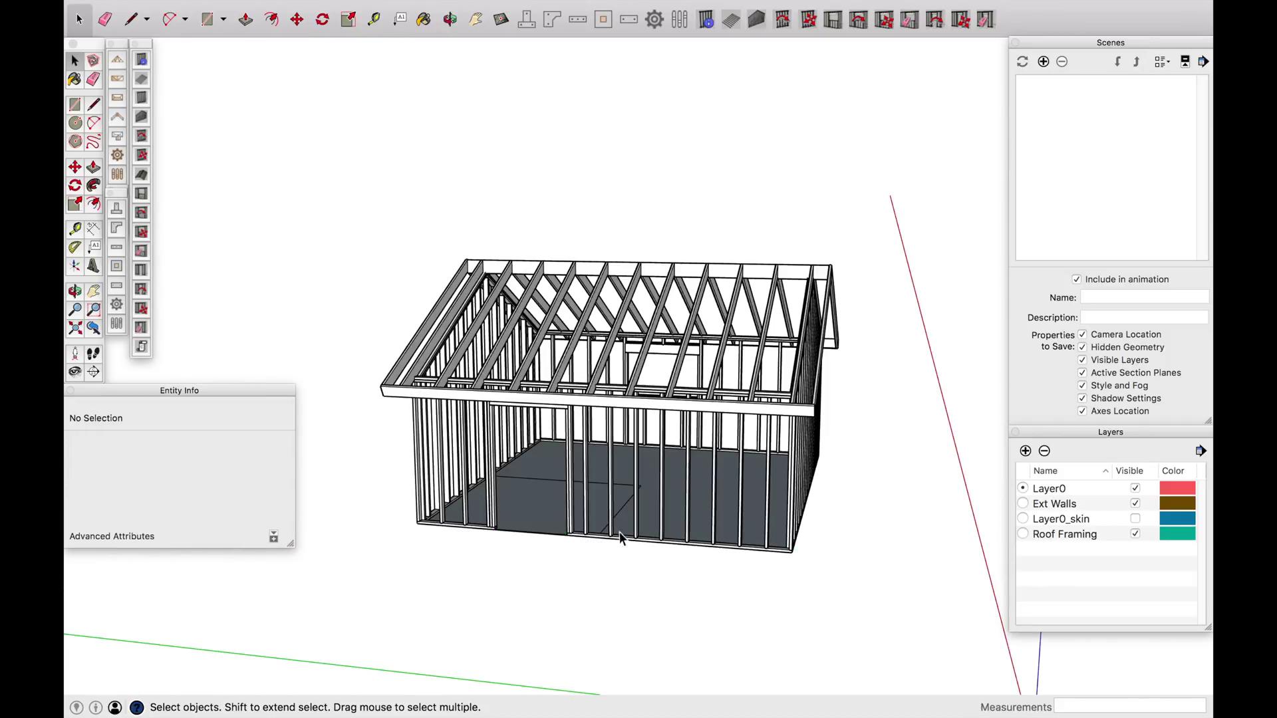
scroll(620, 532, "up", 5)
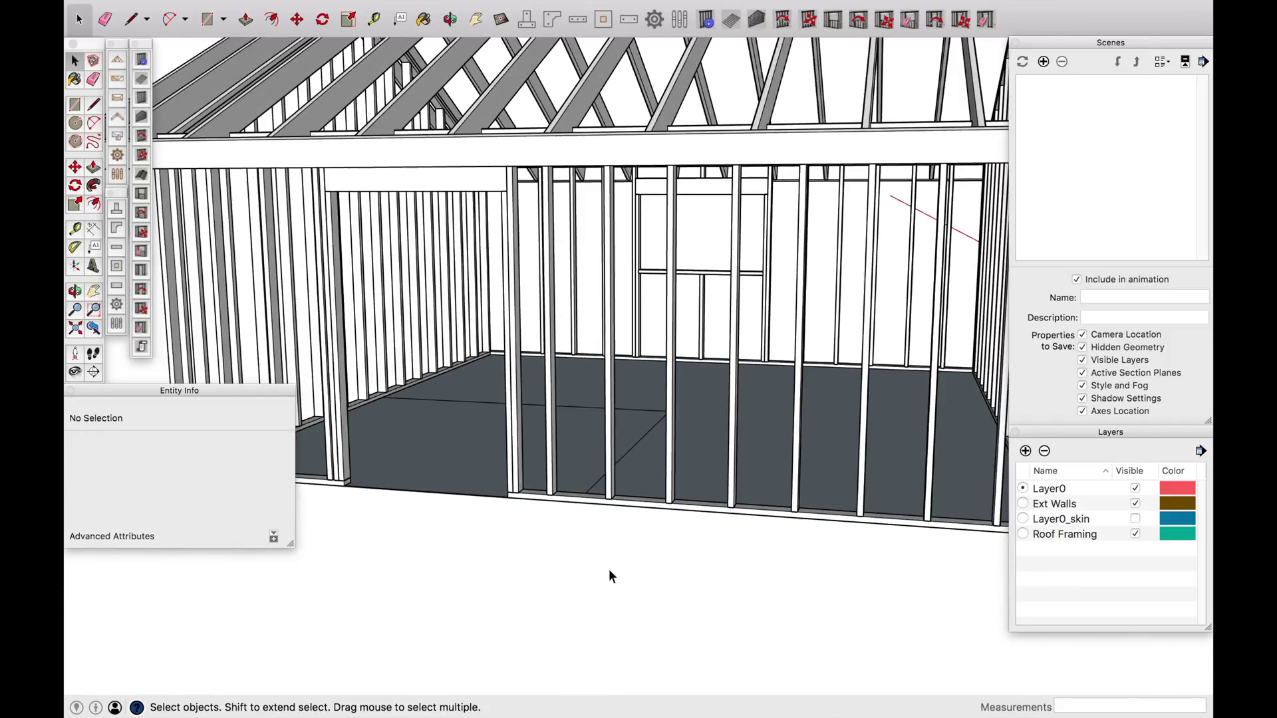
scroll(627, 491, "down", 6)
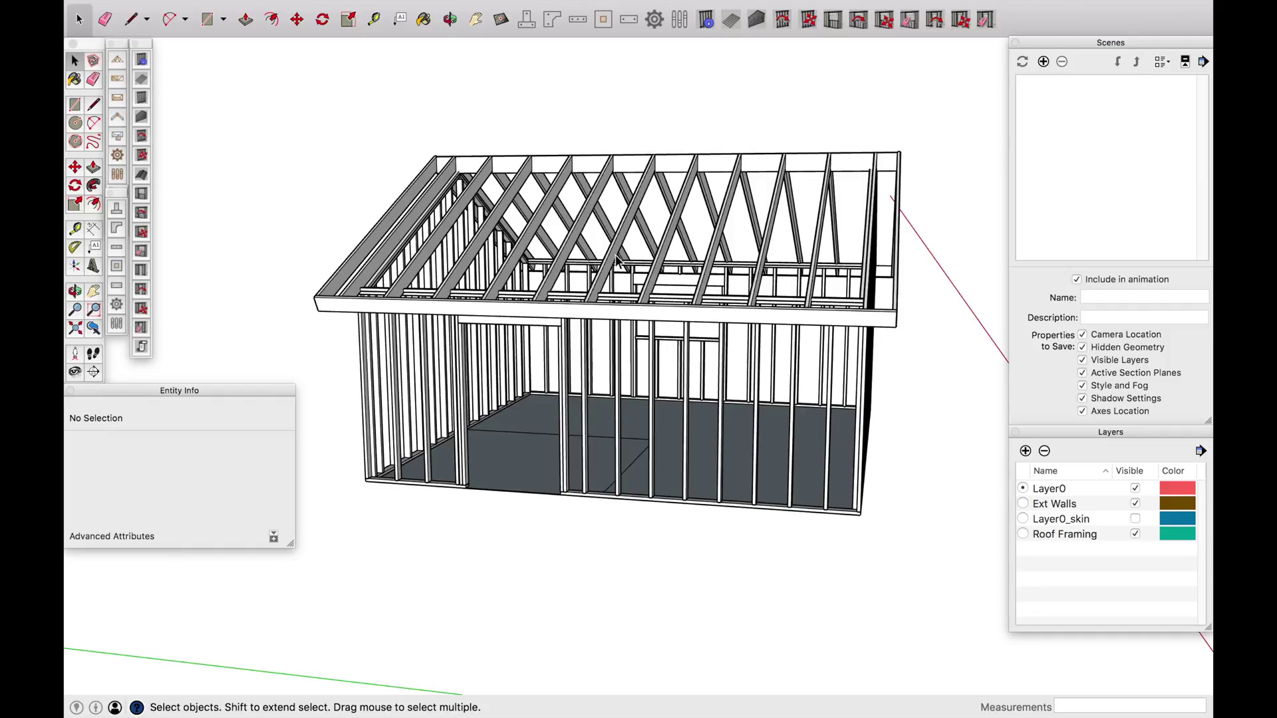
middle_click_drag(510, 237, 630, 228)
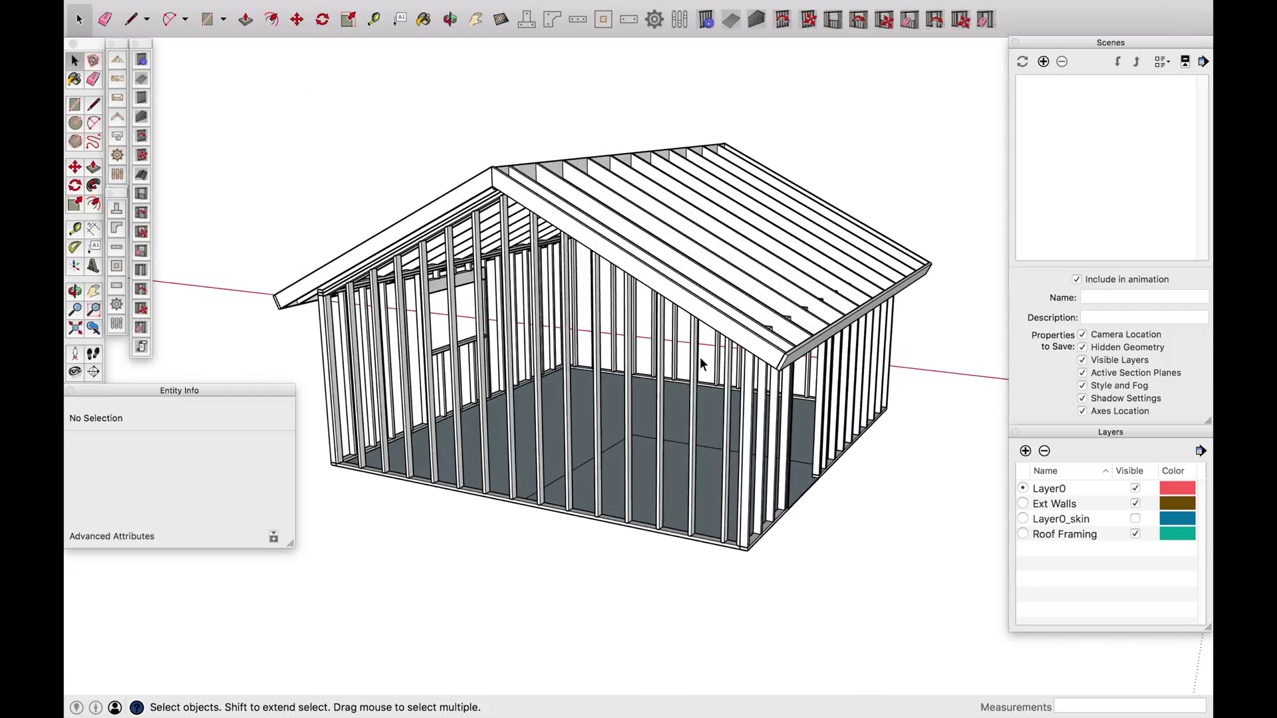
middle_click_drag(716, 270, 603, 353)
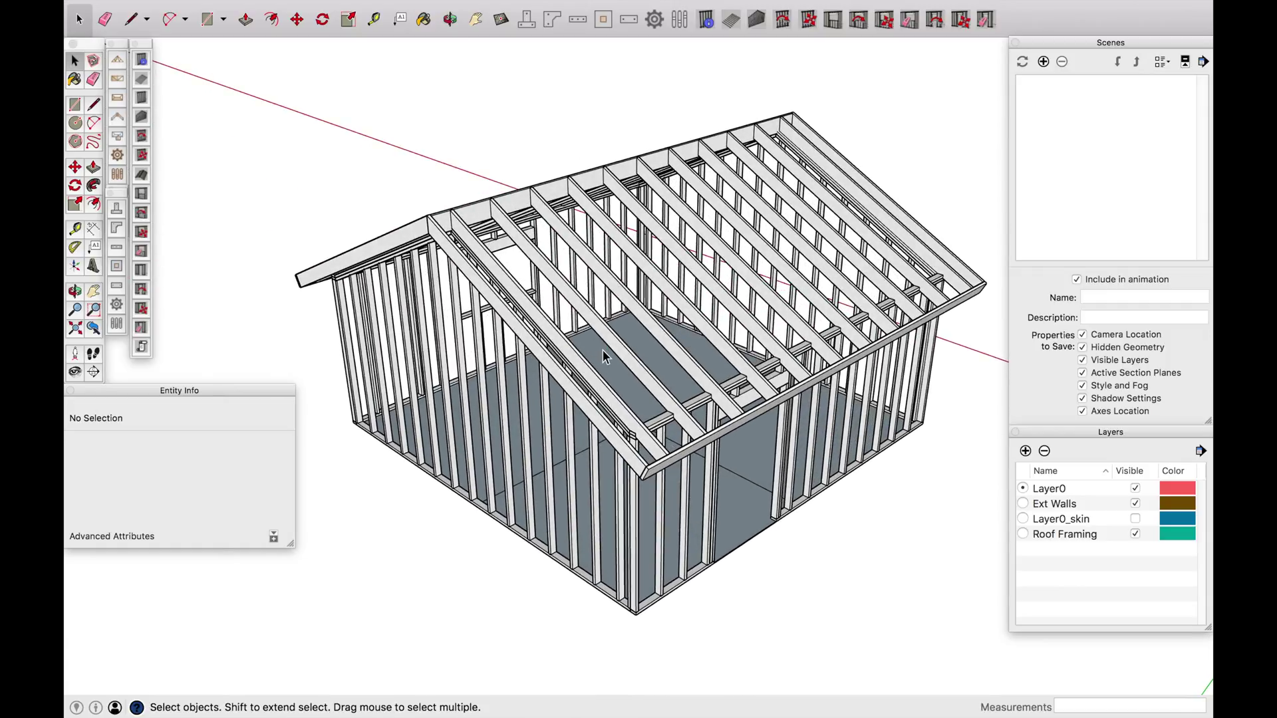